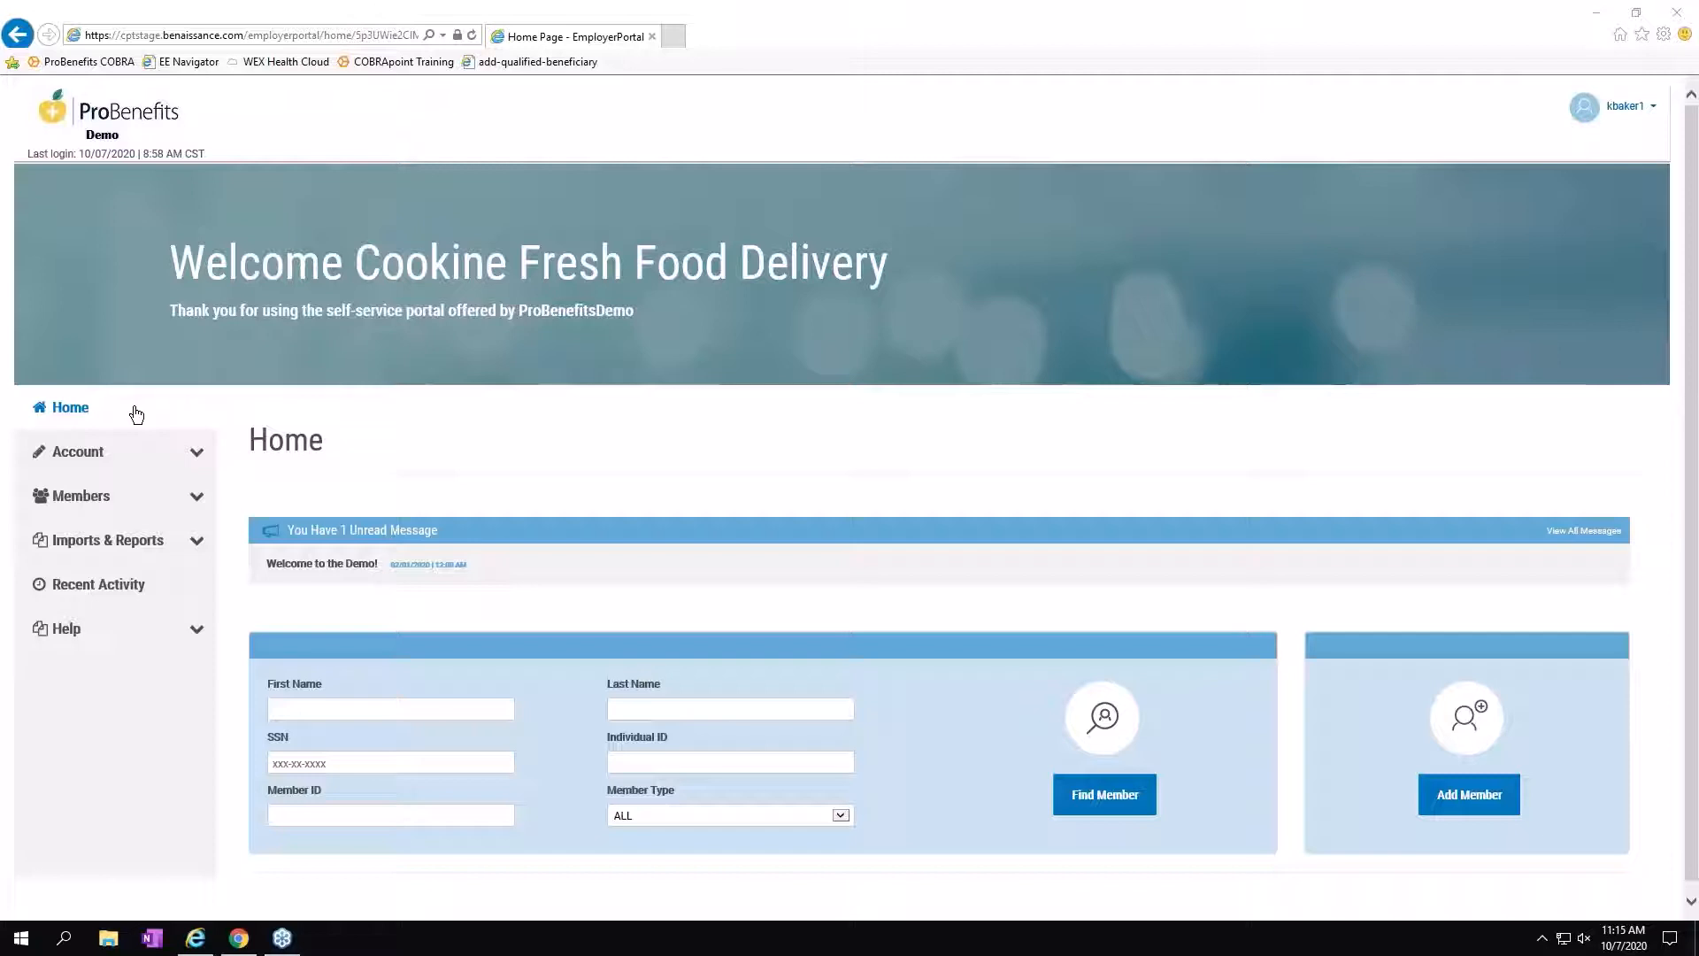
Open the employer's Contacts page under Account > Employer Profile, listing the Other Contact and Benefits Manager.
left_click(195, 454)
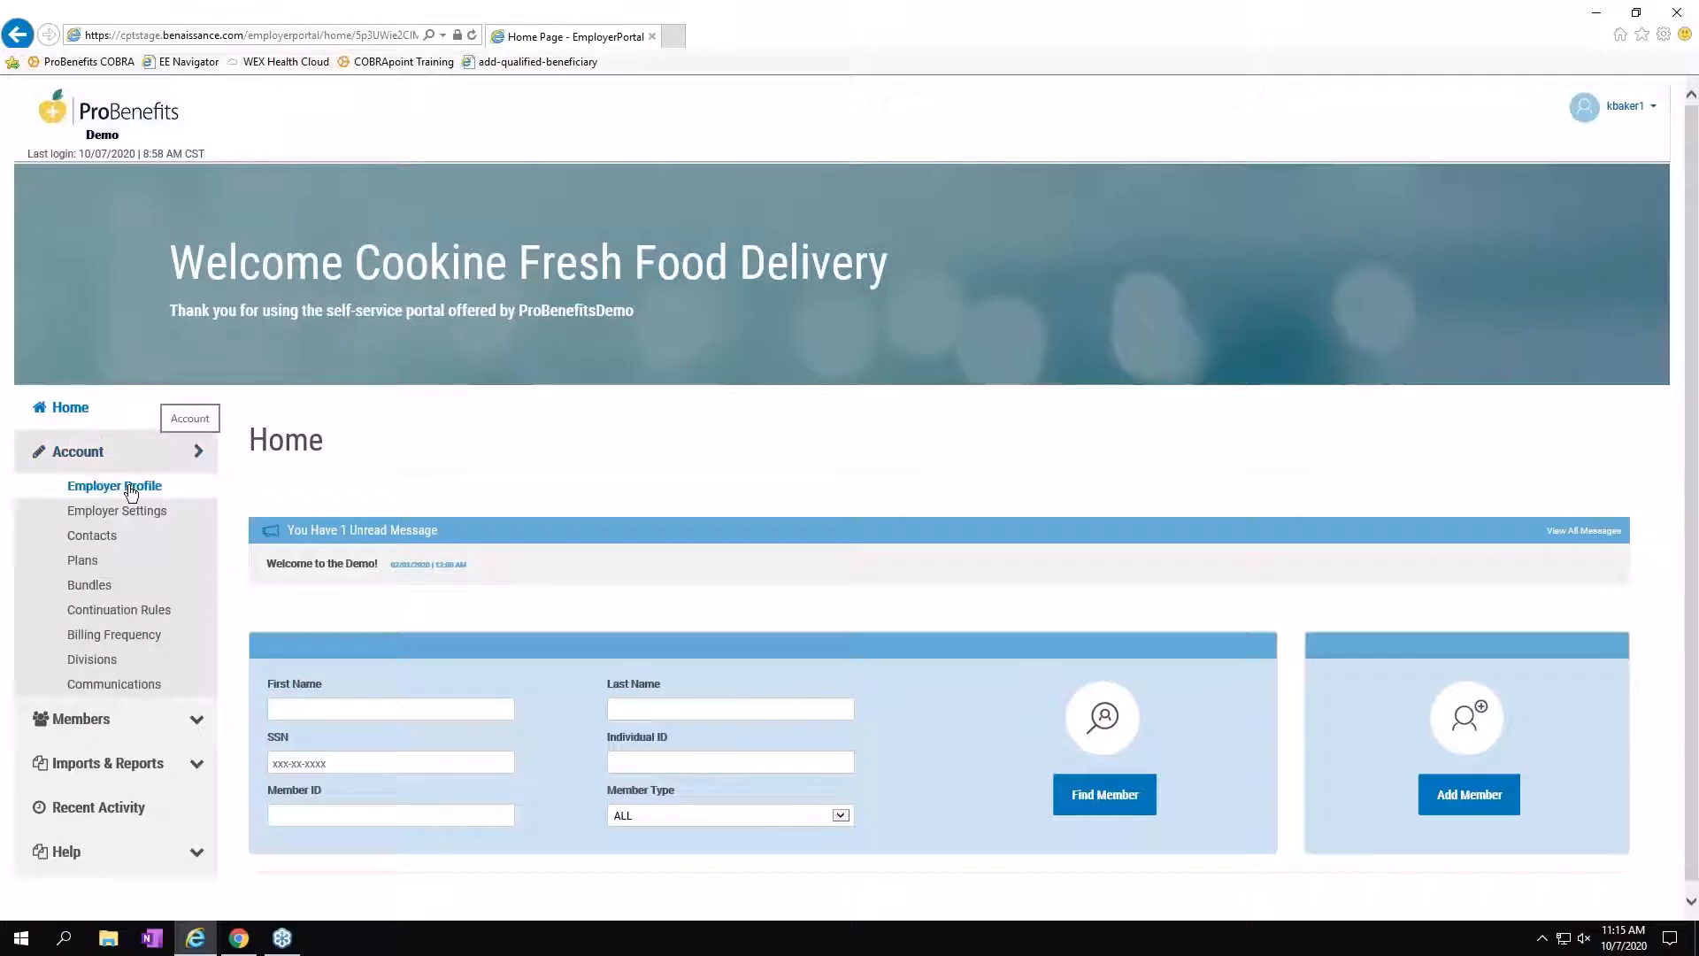
left_click(131, 489)
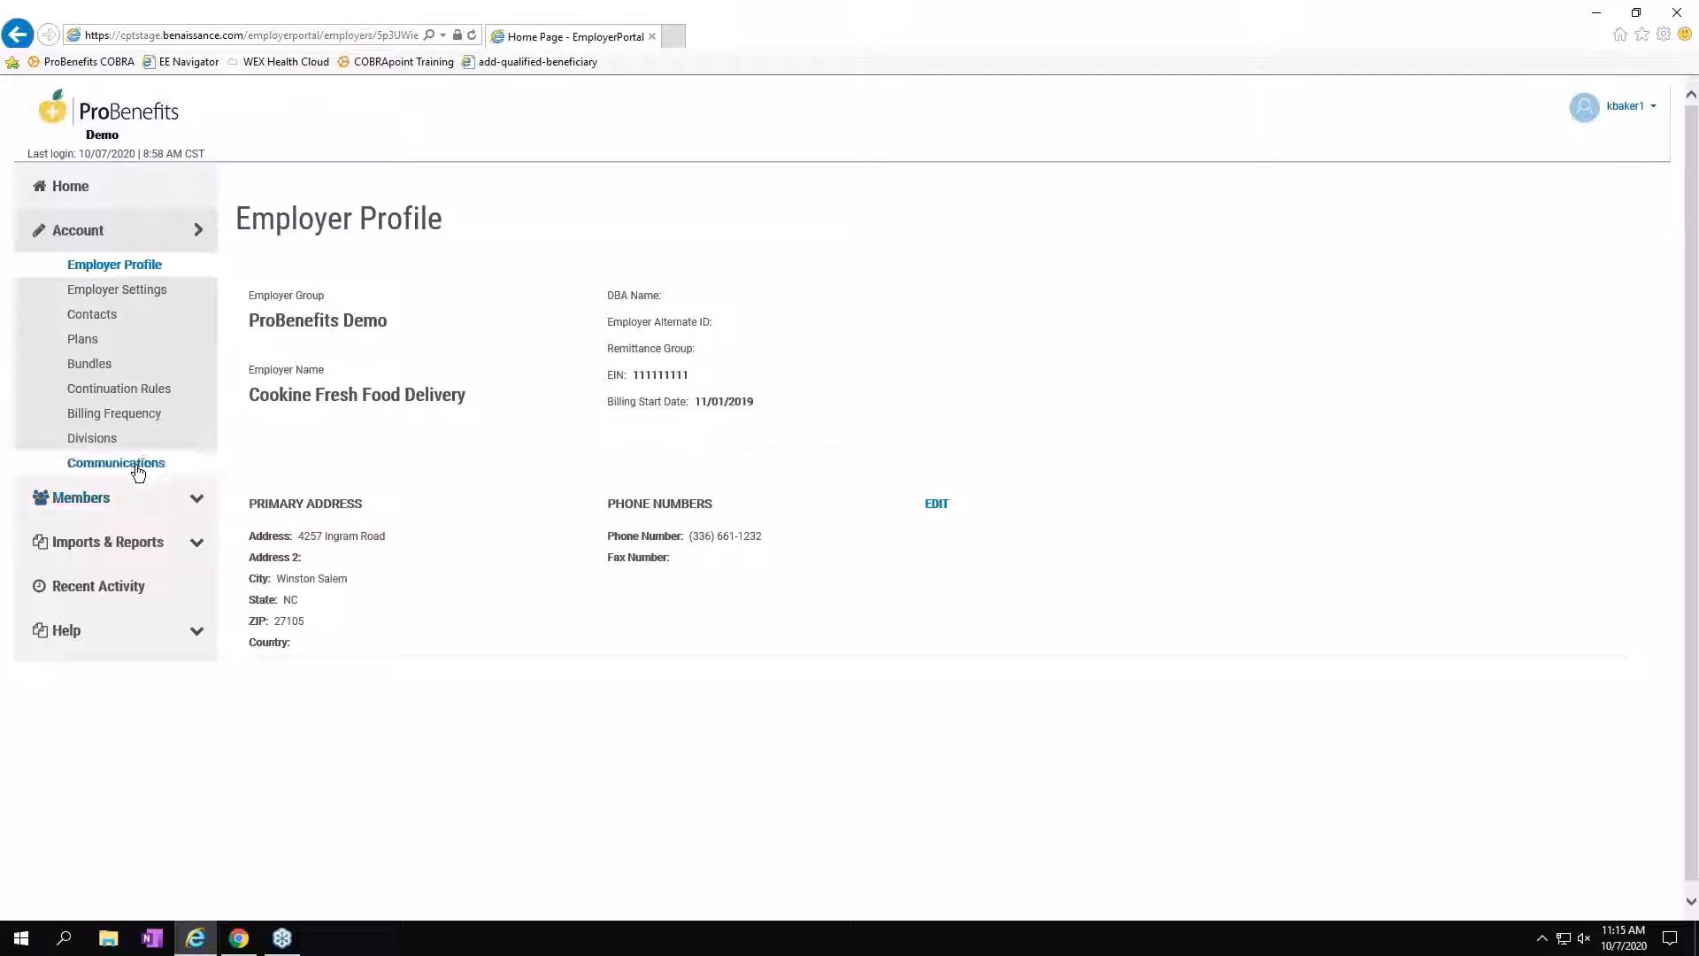
left_click(107, 319)
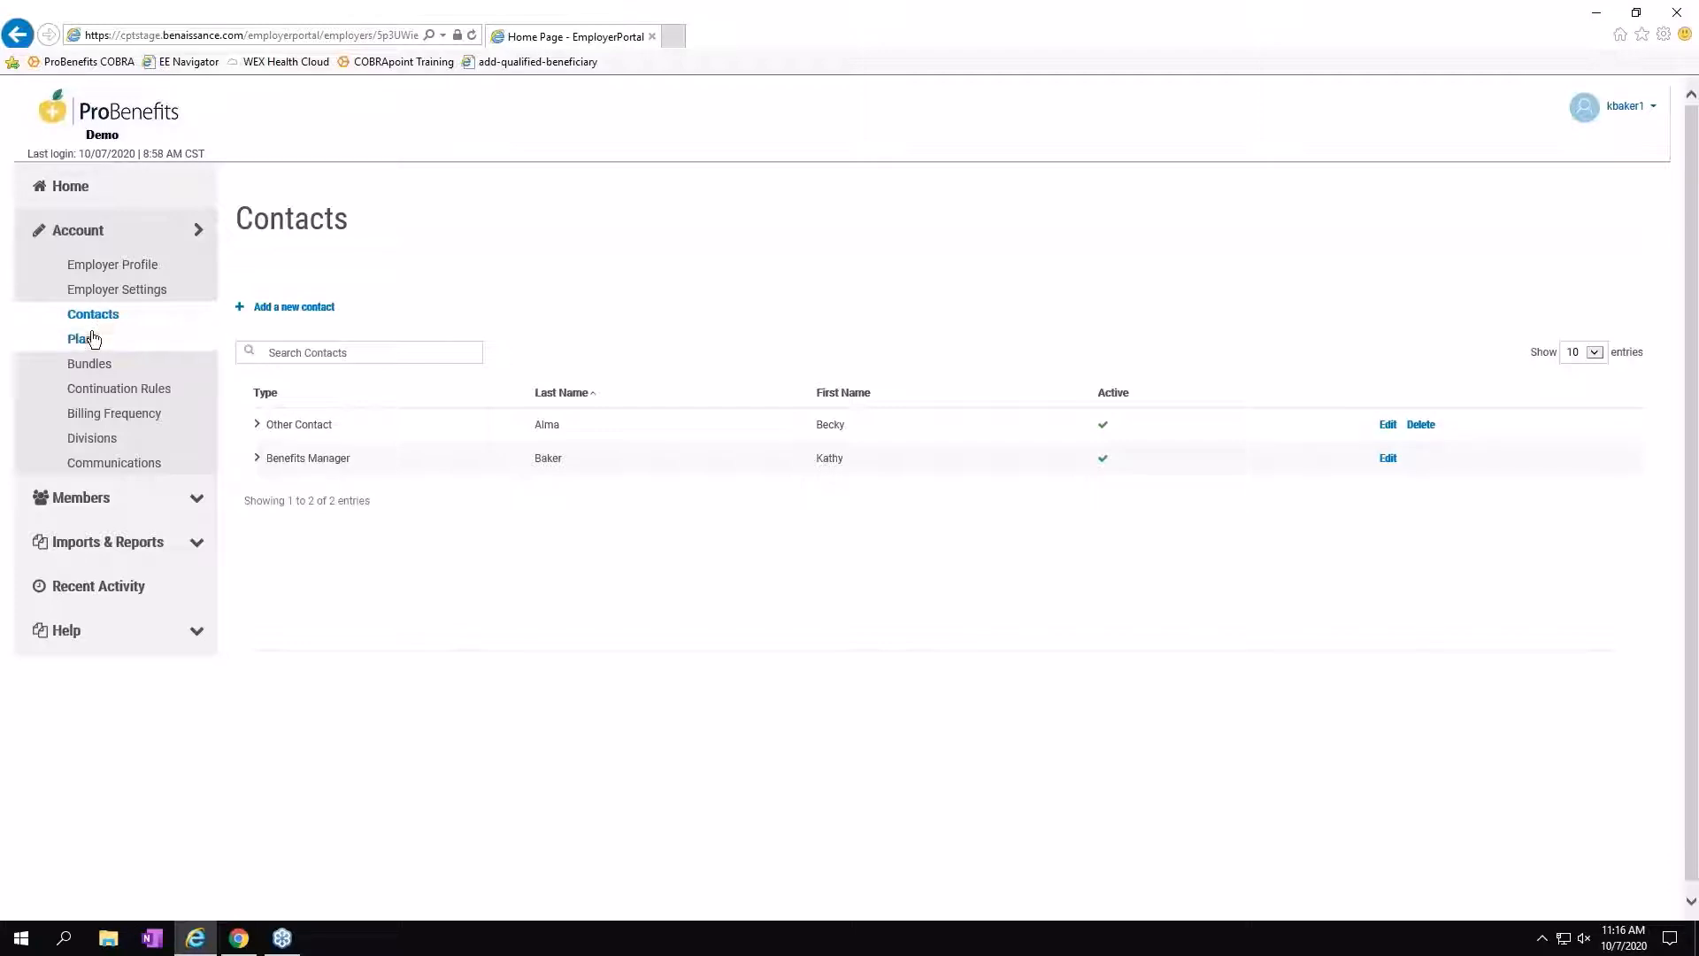
Show the Vision Plan's 11/01/2019 rates, from $178 QB Only to $352 QB + Family.
left_click(93, 344)
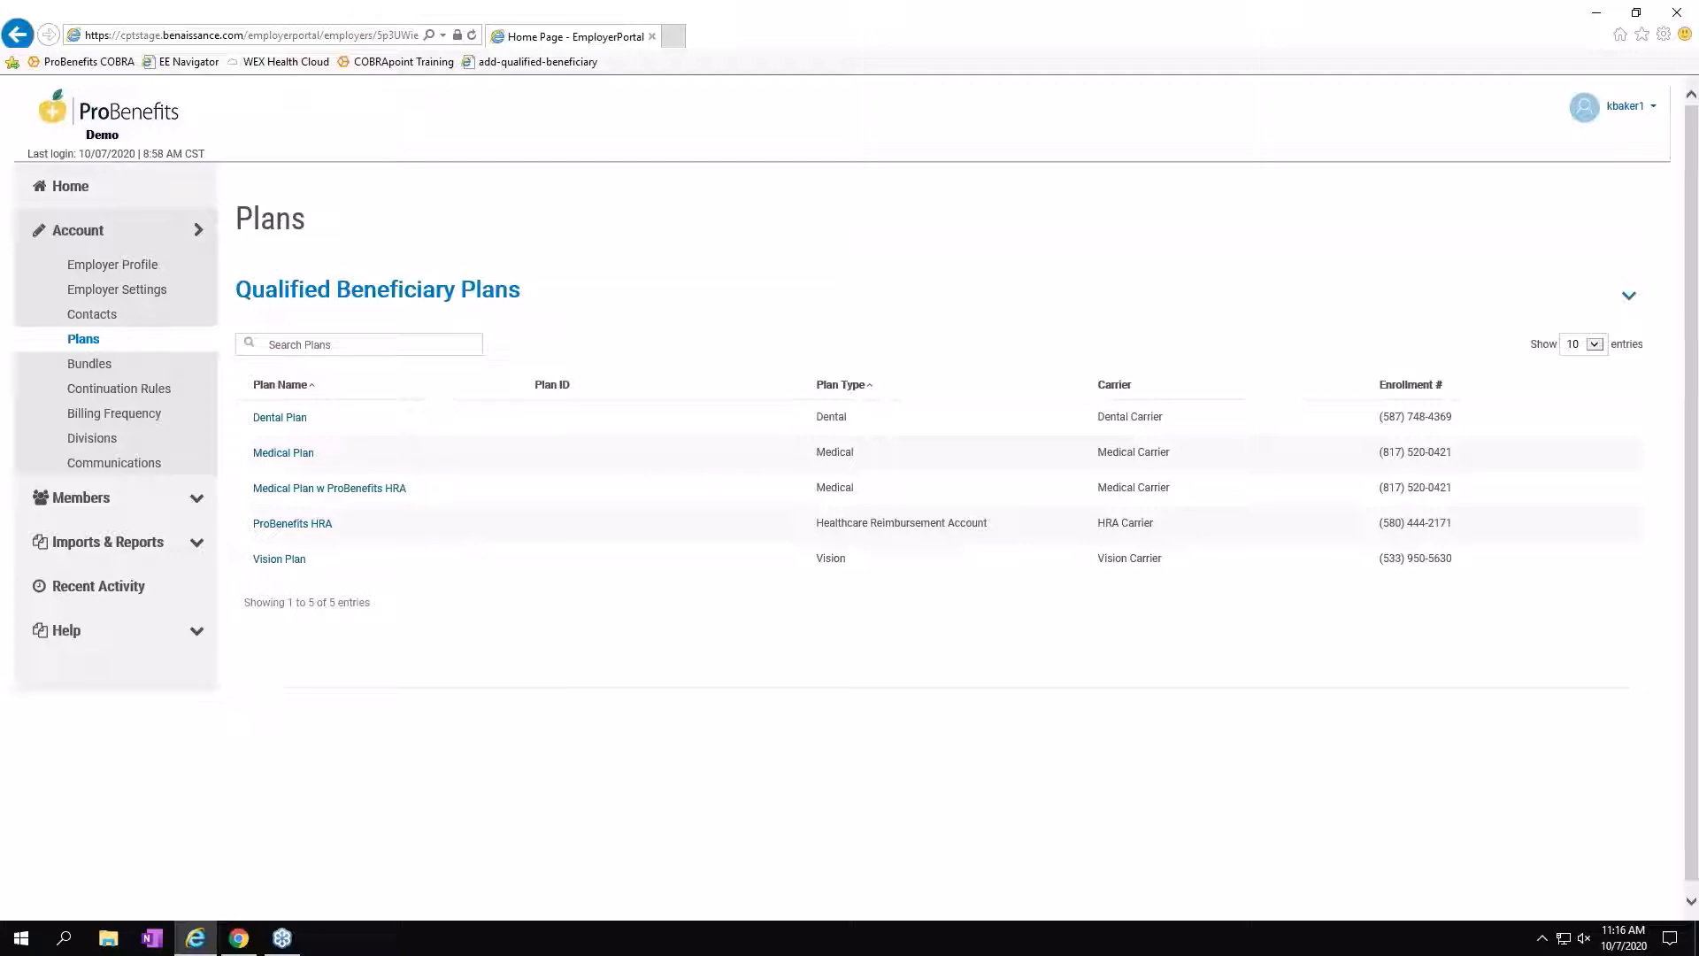
left_click(271, 561)
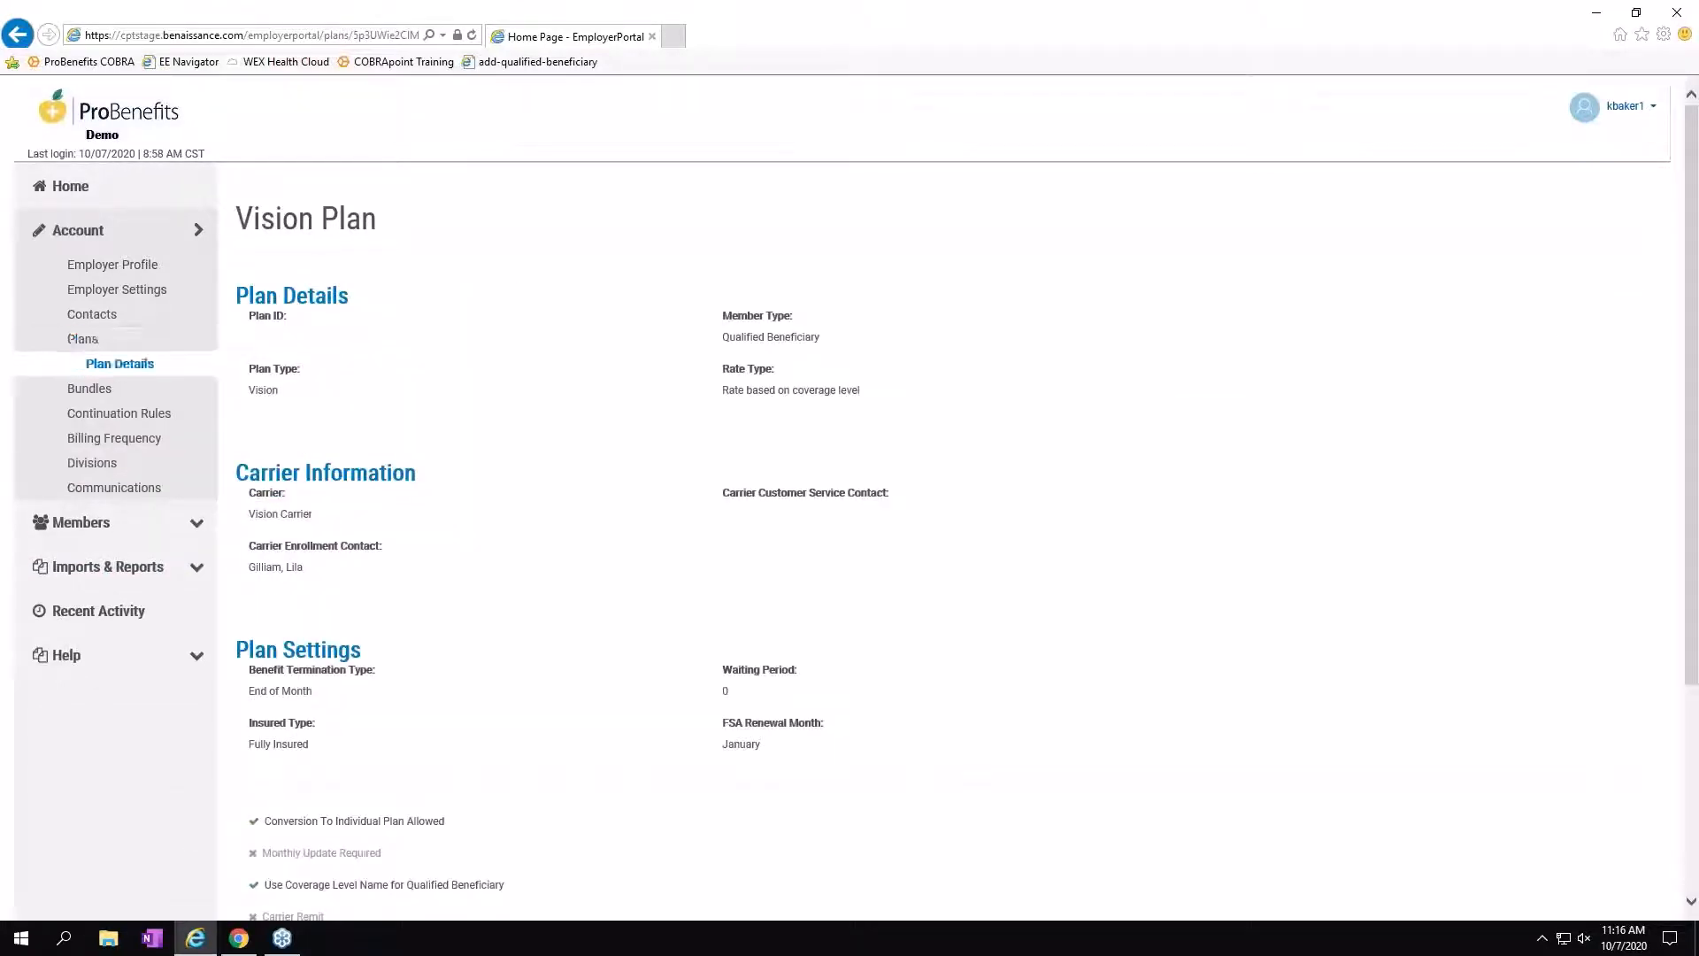
scroll(507, 601, "down", 1)
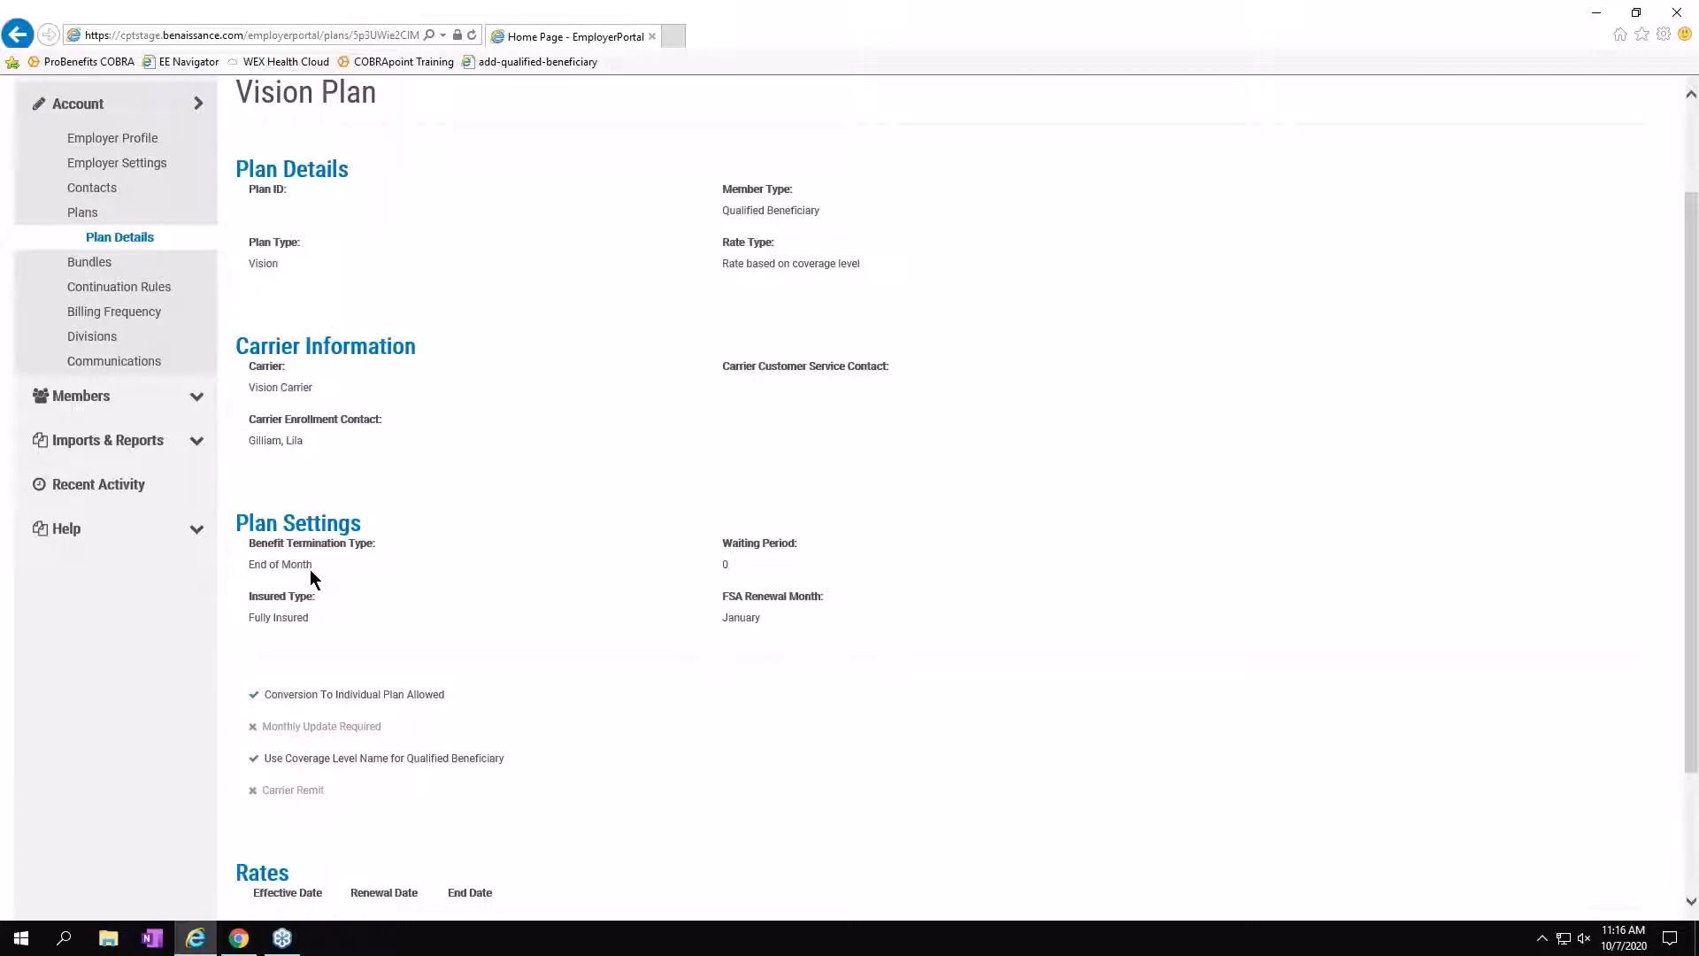
scroll(416, 543, "down", 2)
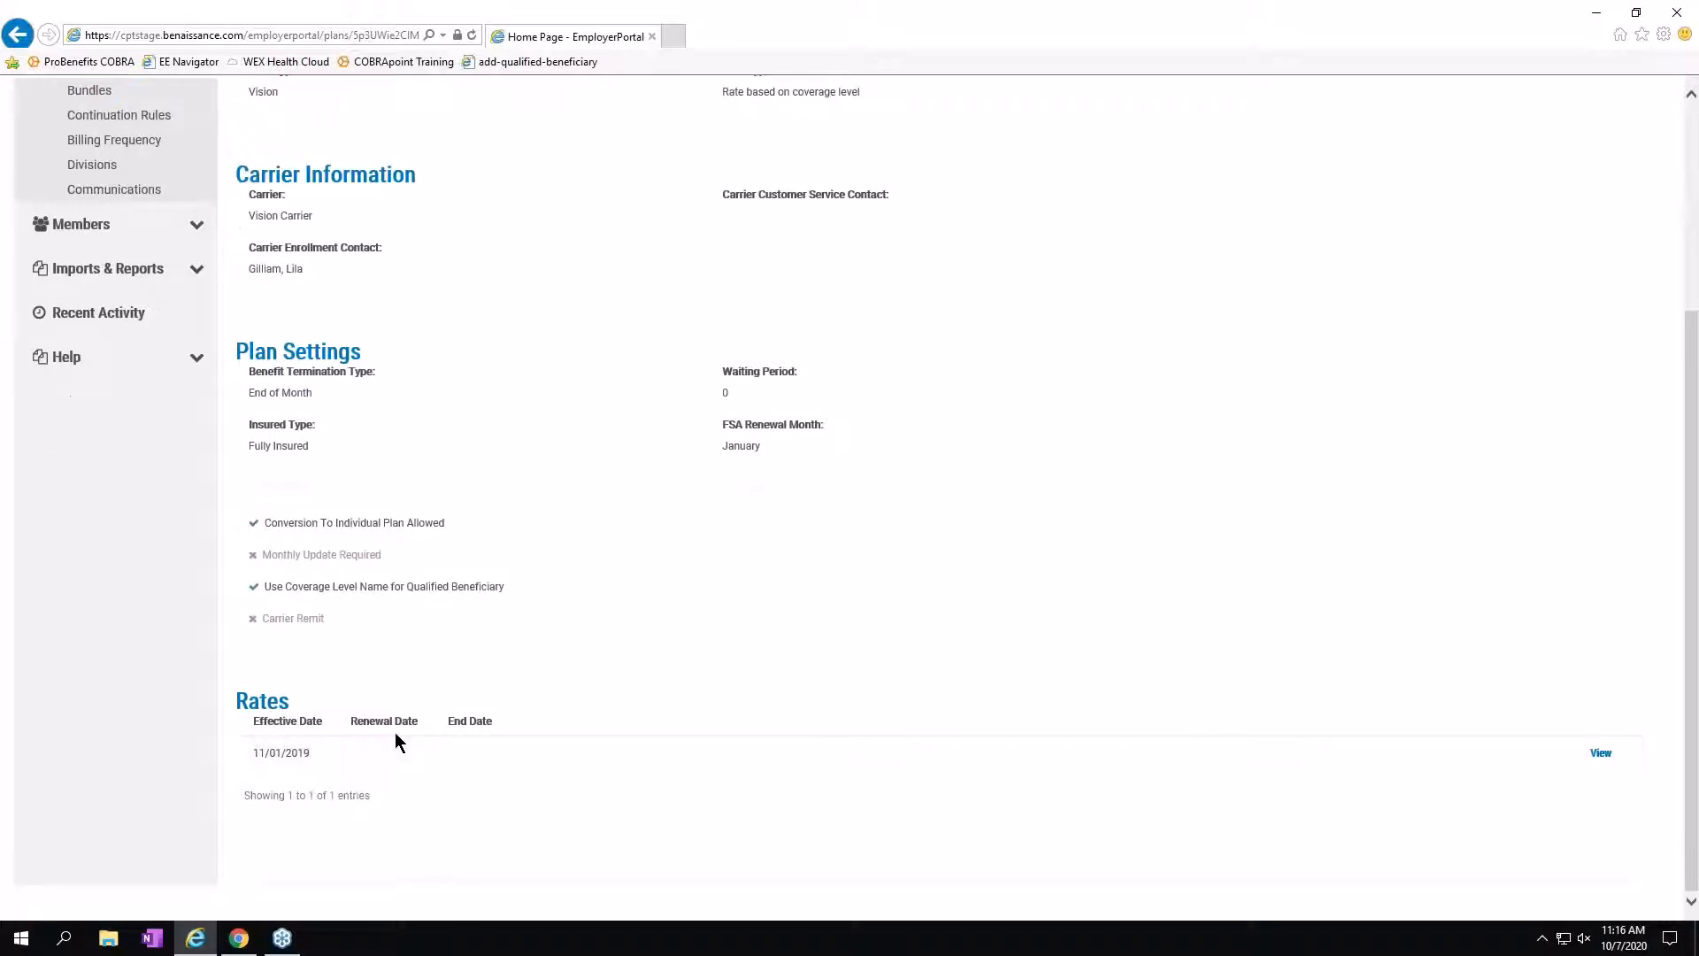
left_click(1601, 755)
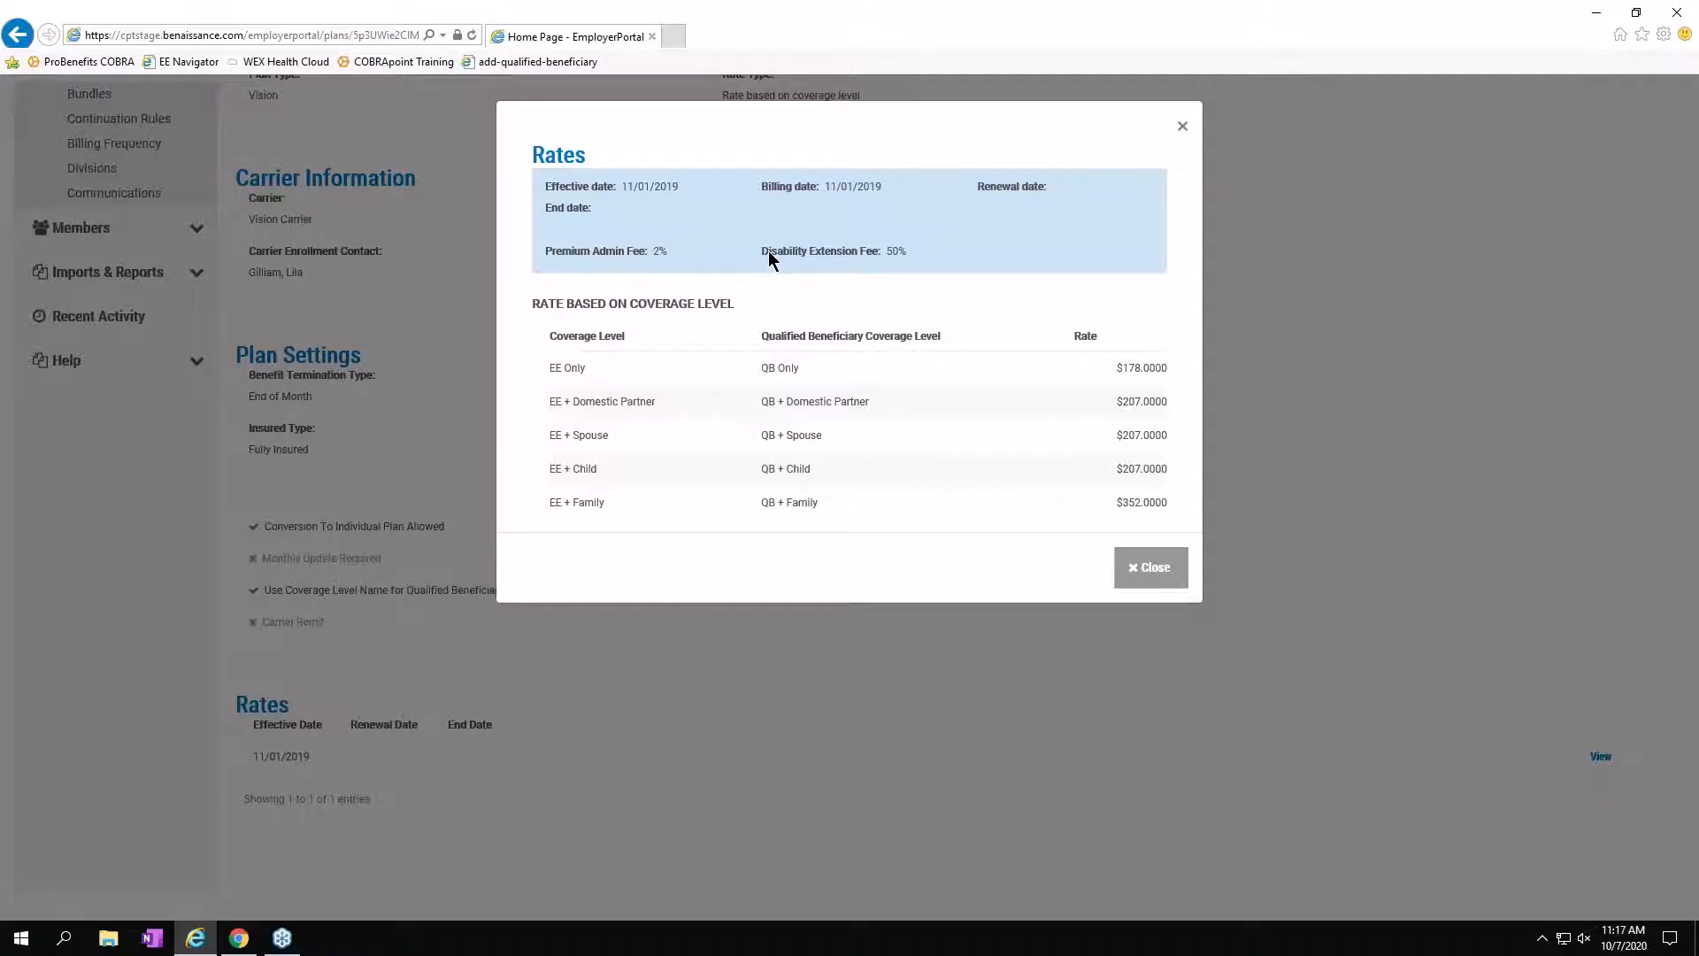
Close the Rates dialog to return to the Vision Plan details page.
left_click(1158, 573)
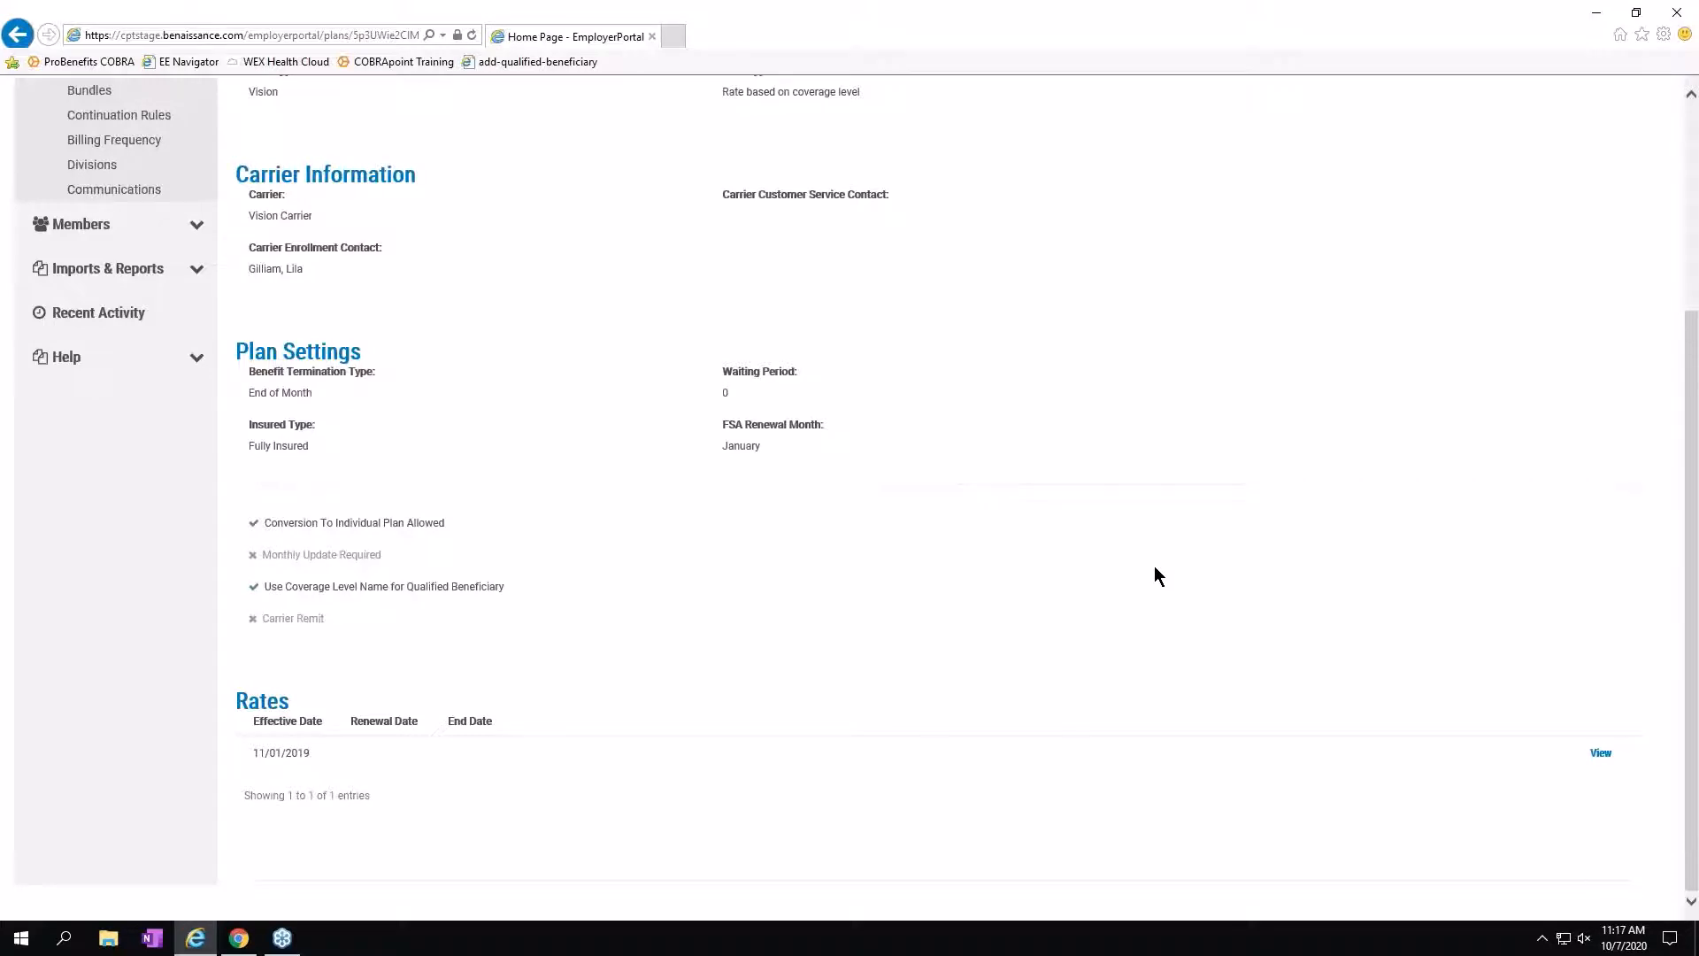
Start adding a New Hire member from Members > Add Member to get the blank profile form.
left_click(194, 229)
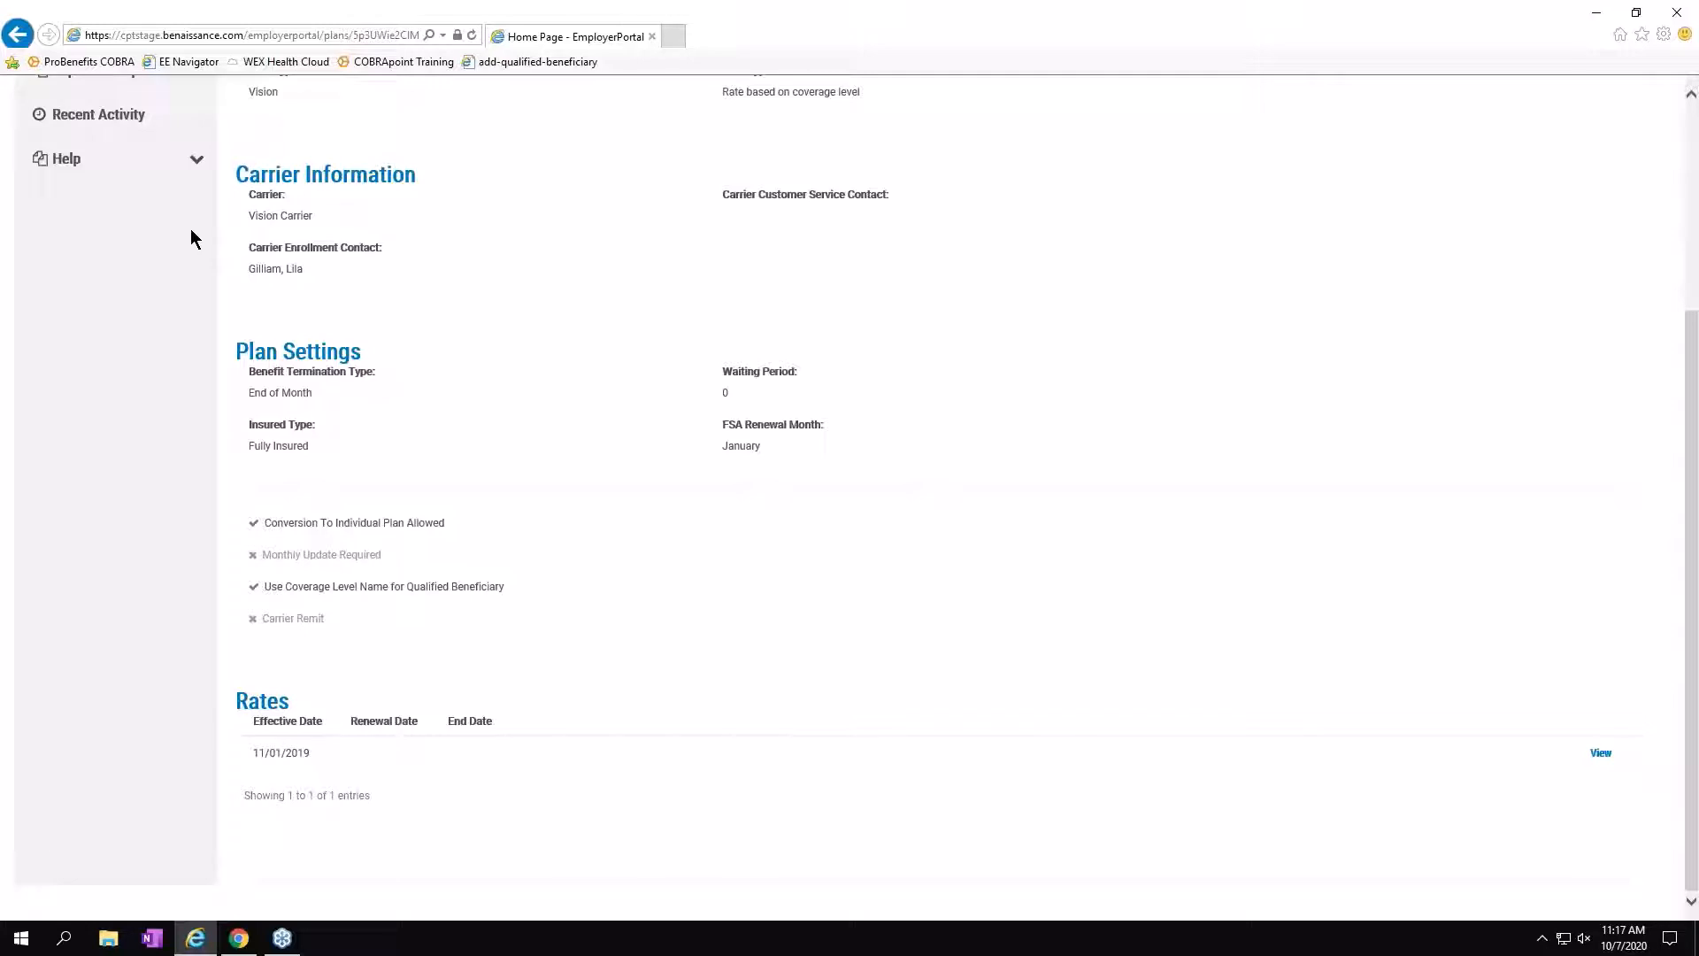
scroll(133, 274, "up", 3)
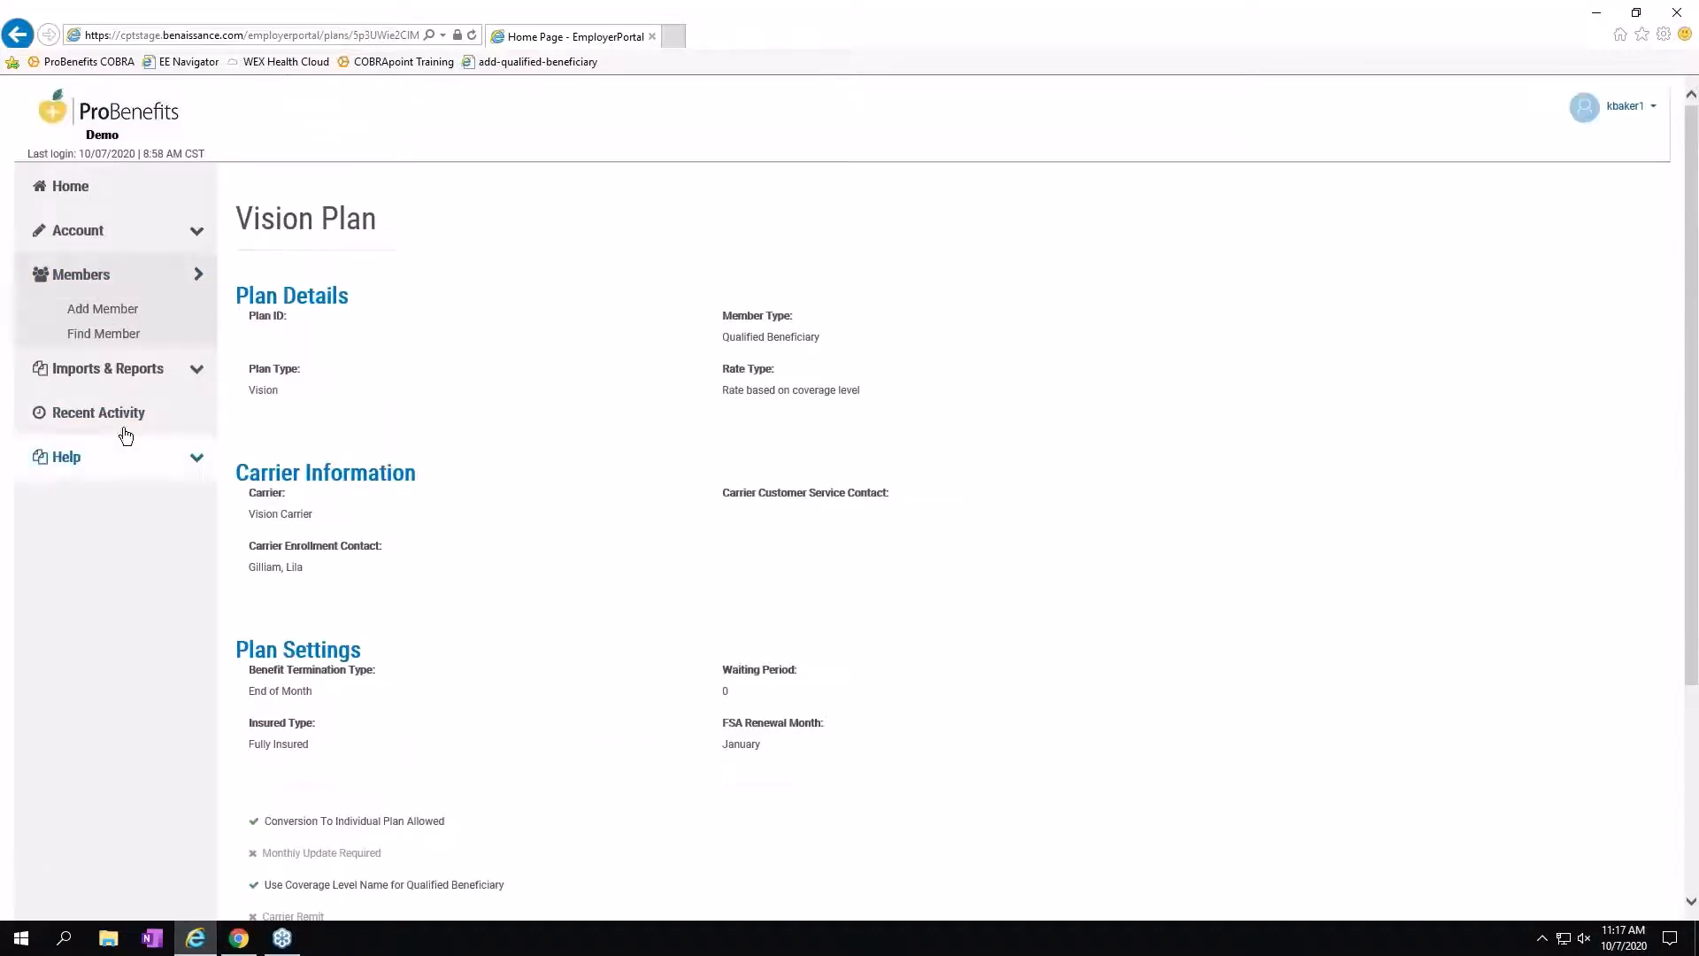
left_click(119, 311)
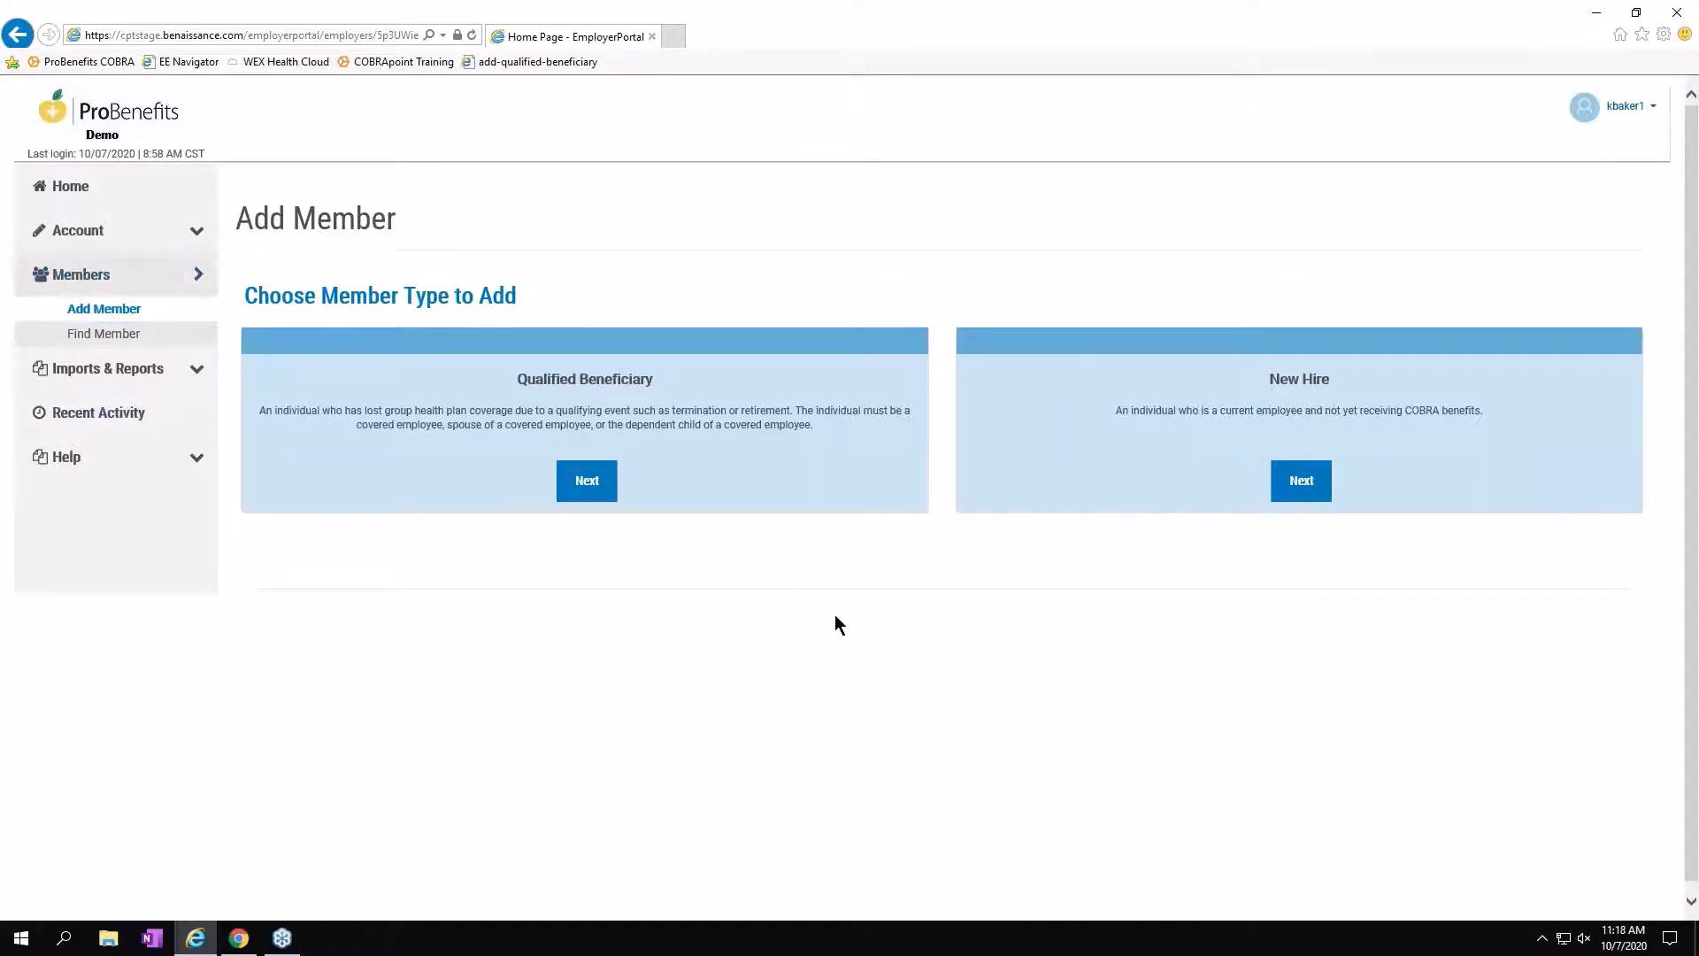
left_click(1299, 487)
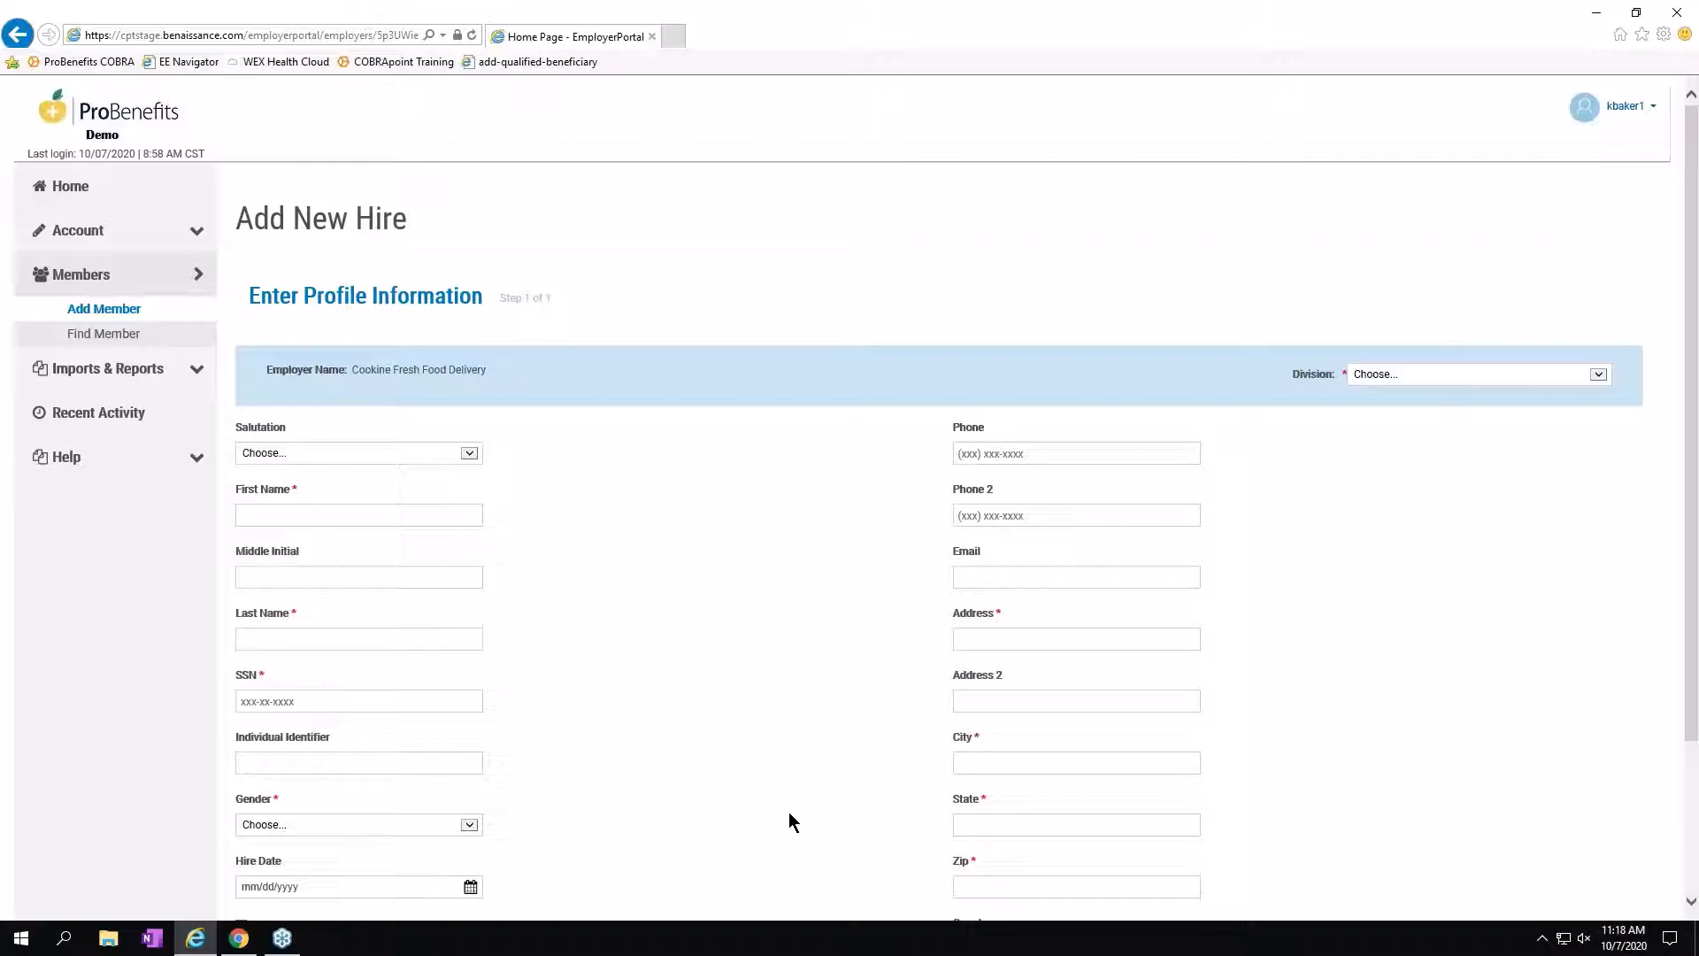
Set the new hire's division to Southwest.
scroll(697, 487, "down", 3)
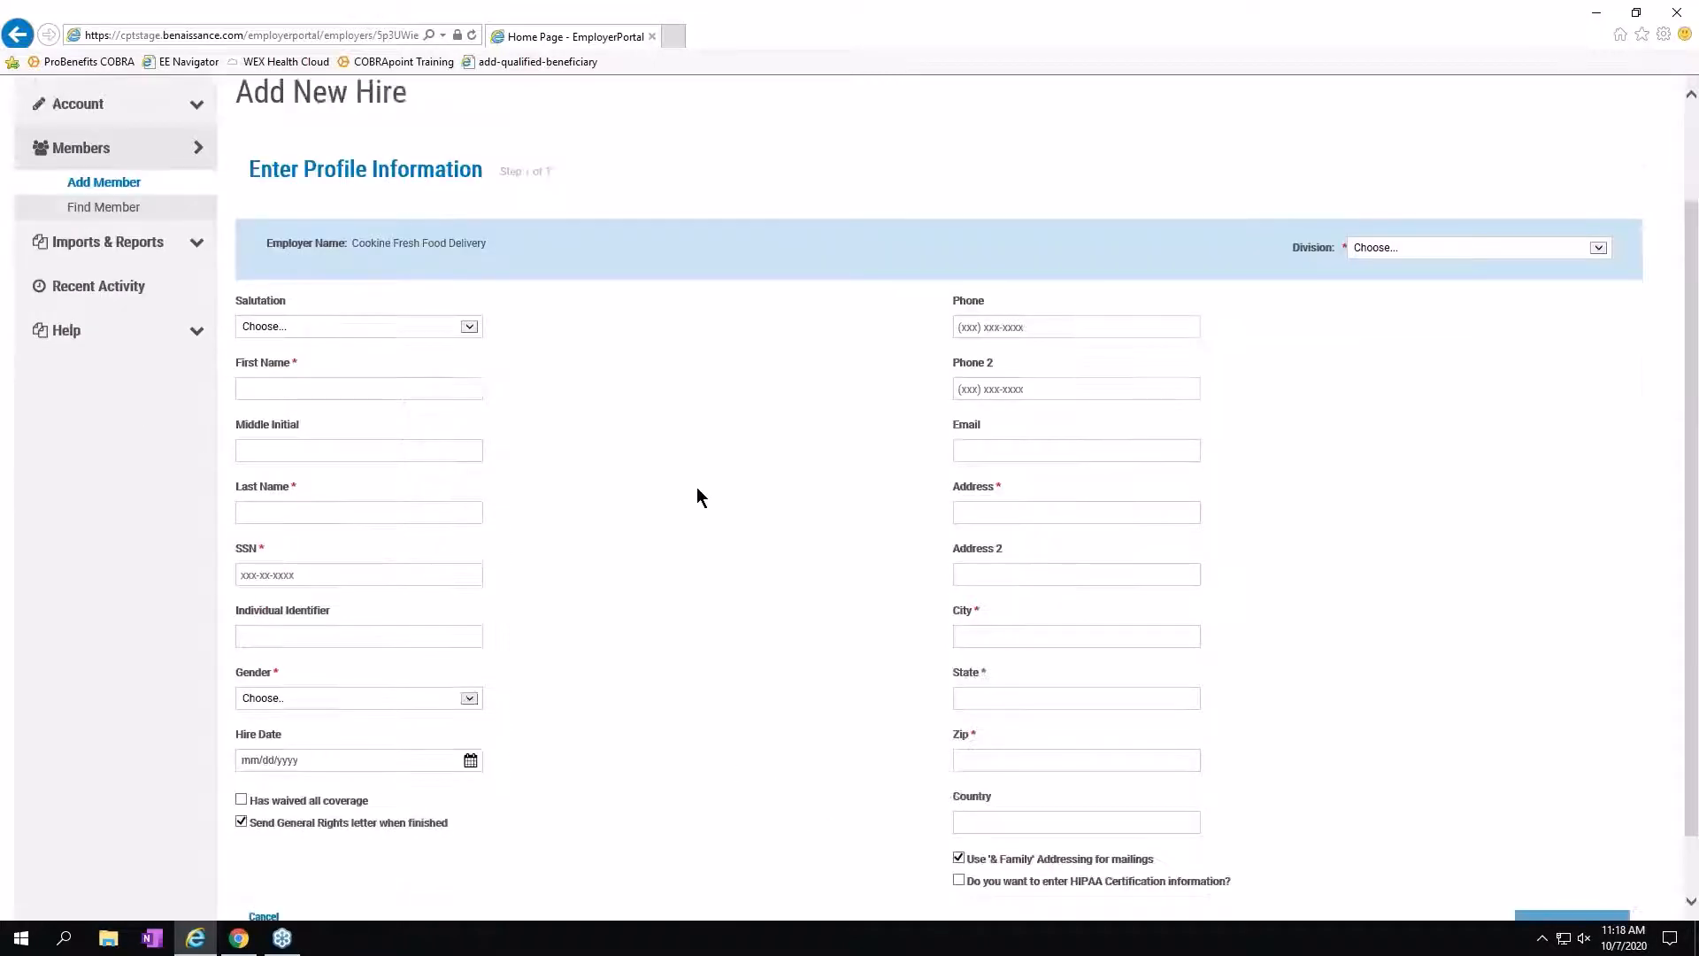
scroll(695, 426, "up", 3)
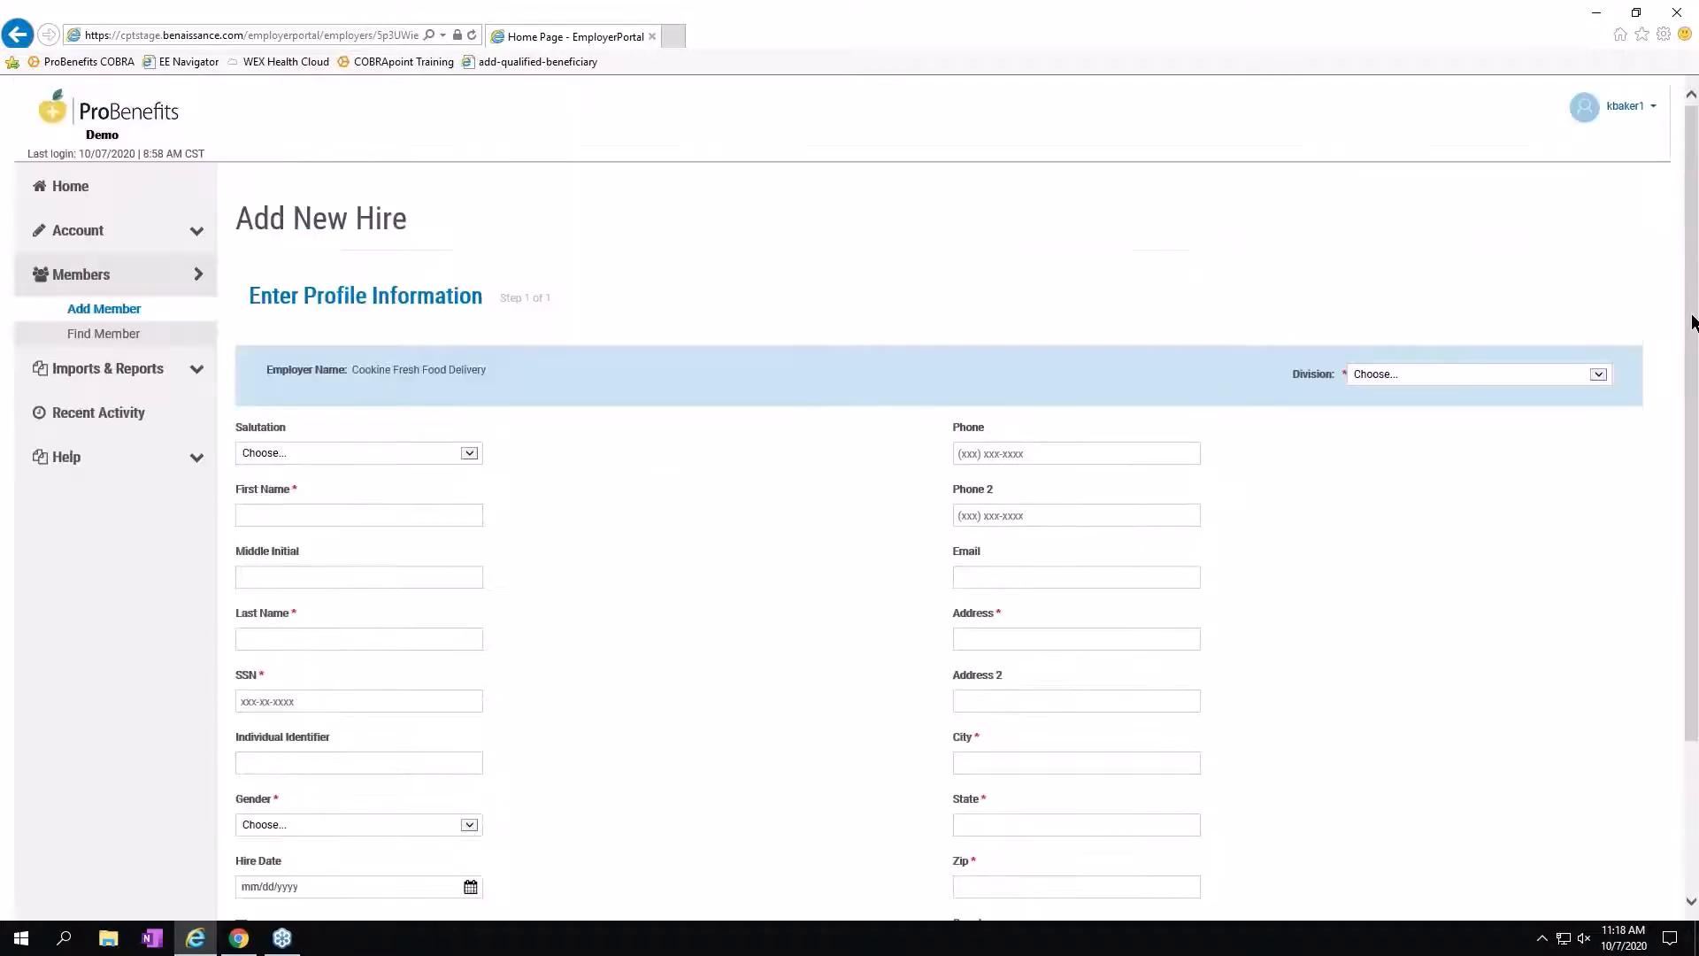
left_click(1598, 377)
left_click(1404, 399)
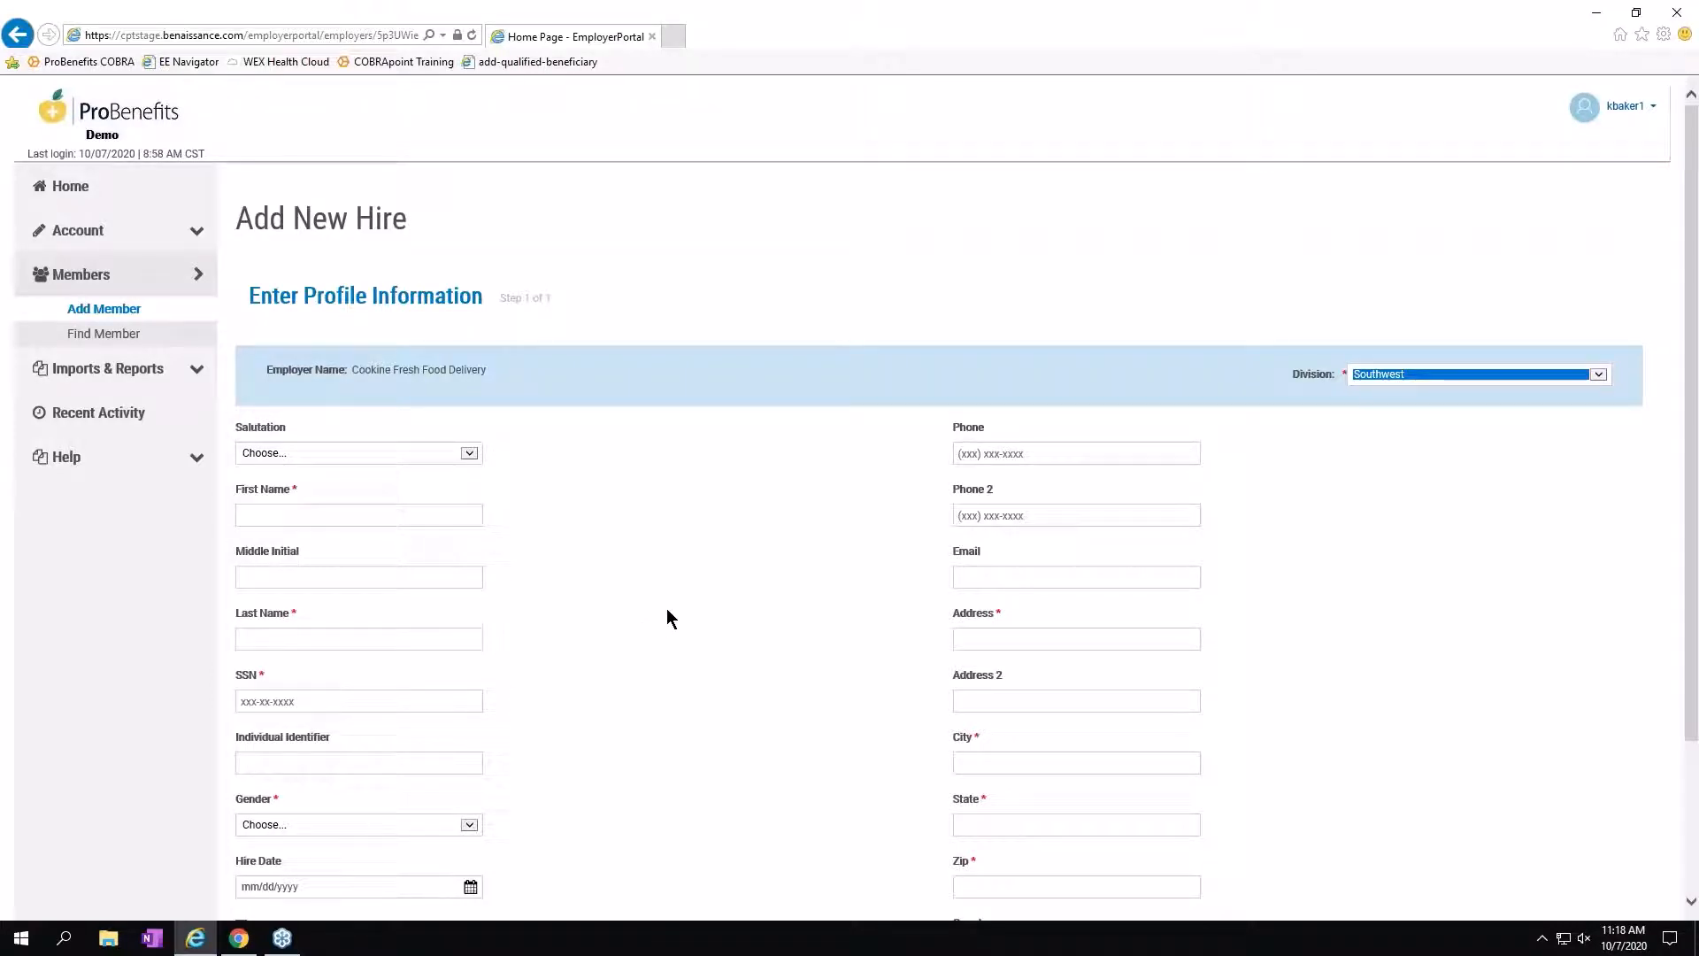
Enter the new hire's first name, last name and SSN, and set gender to Male.
scroll(666, 615, "down", 3)
left_click(345, 391)
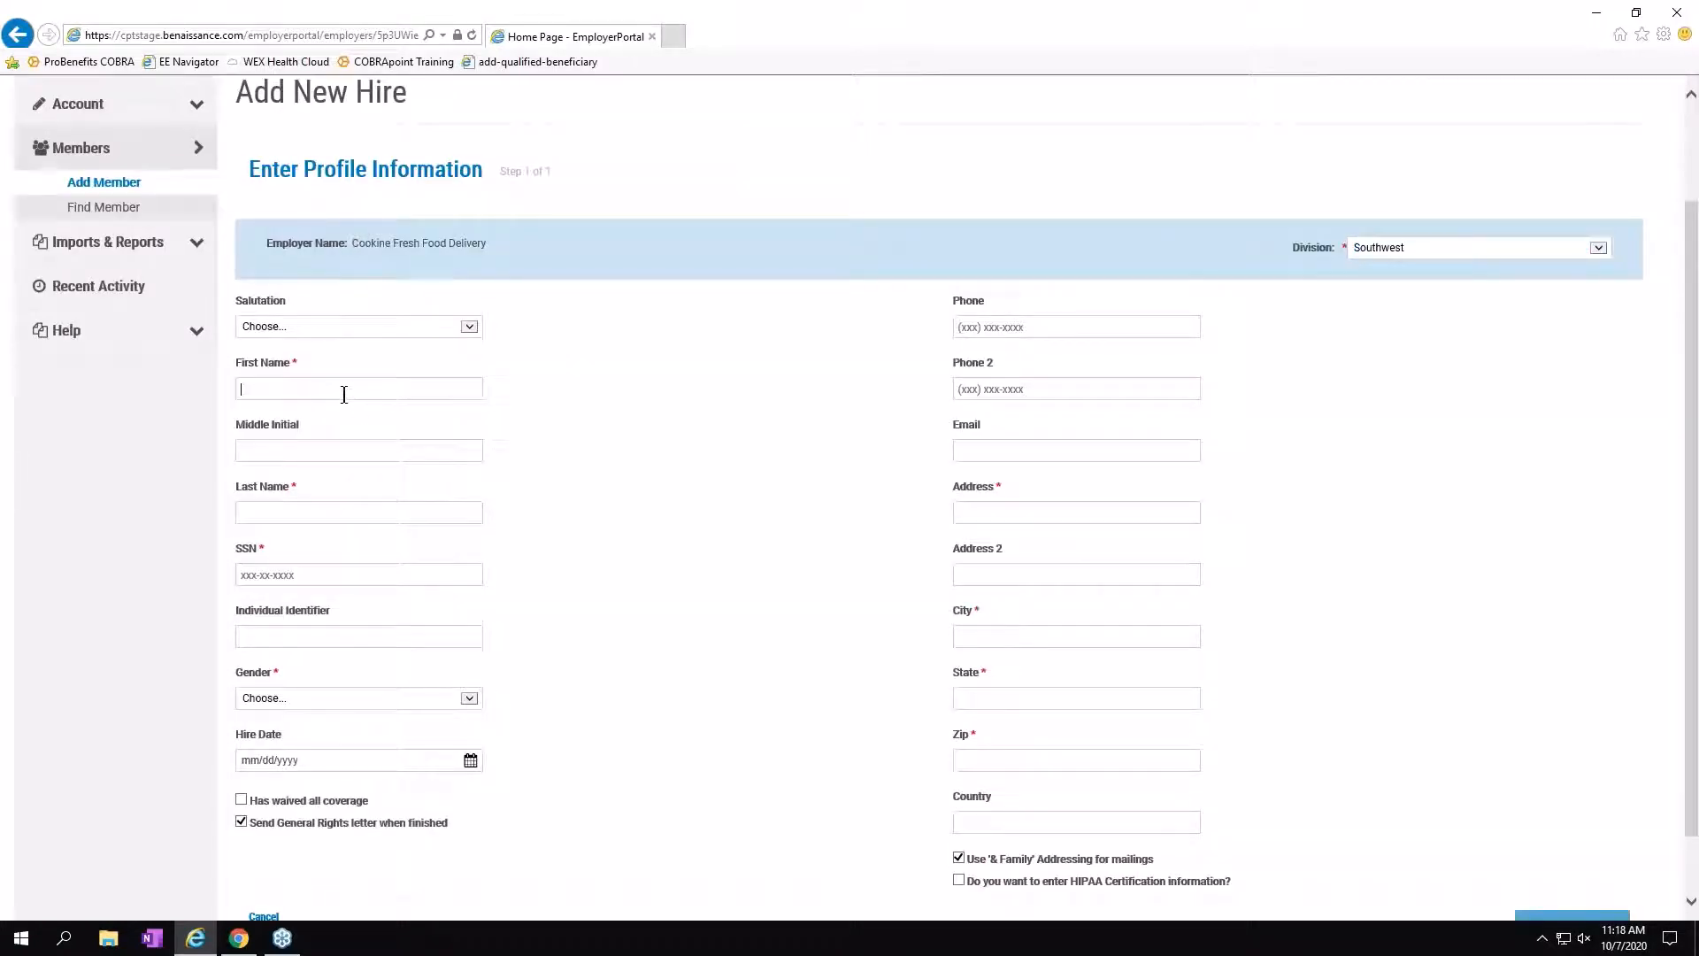
type("John")
key("Tab")
key("Tab")
type("Smith")
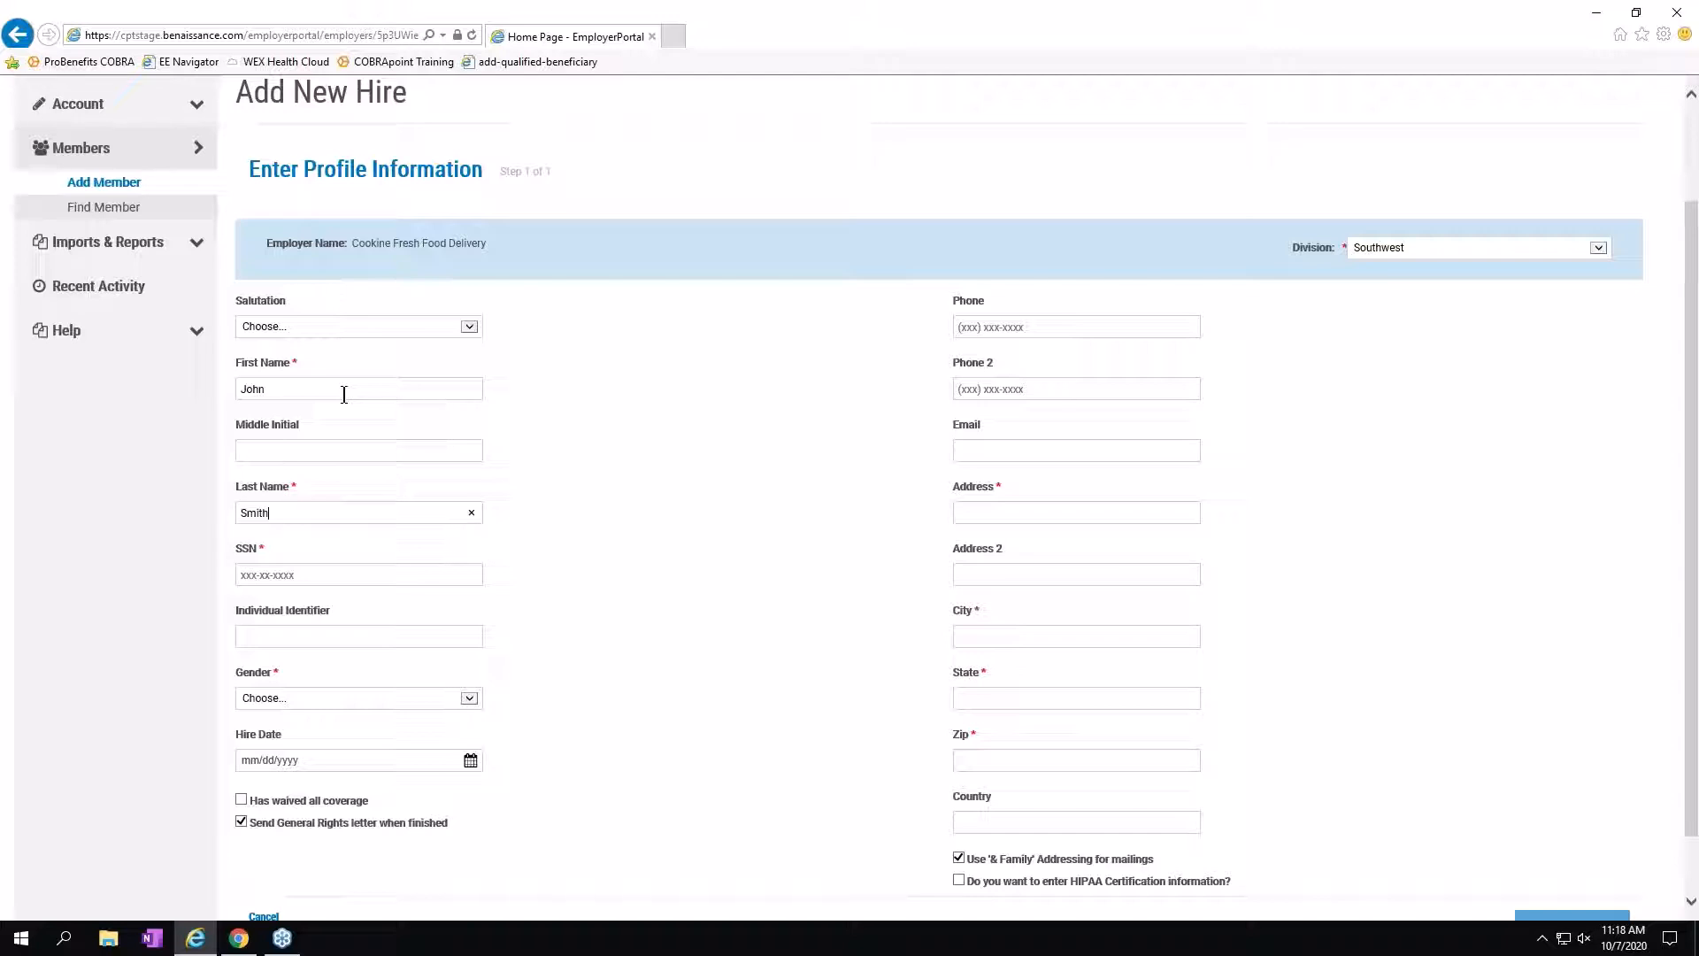
key("Tab")
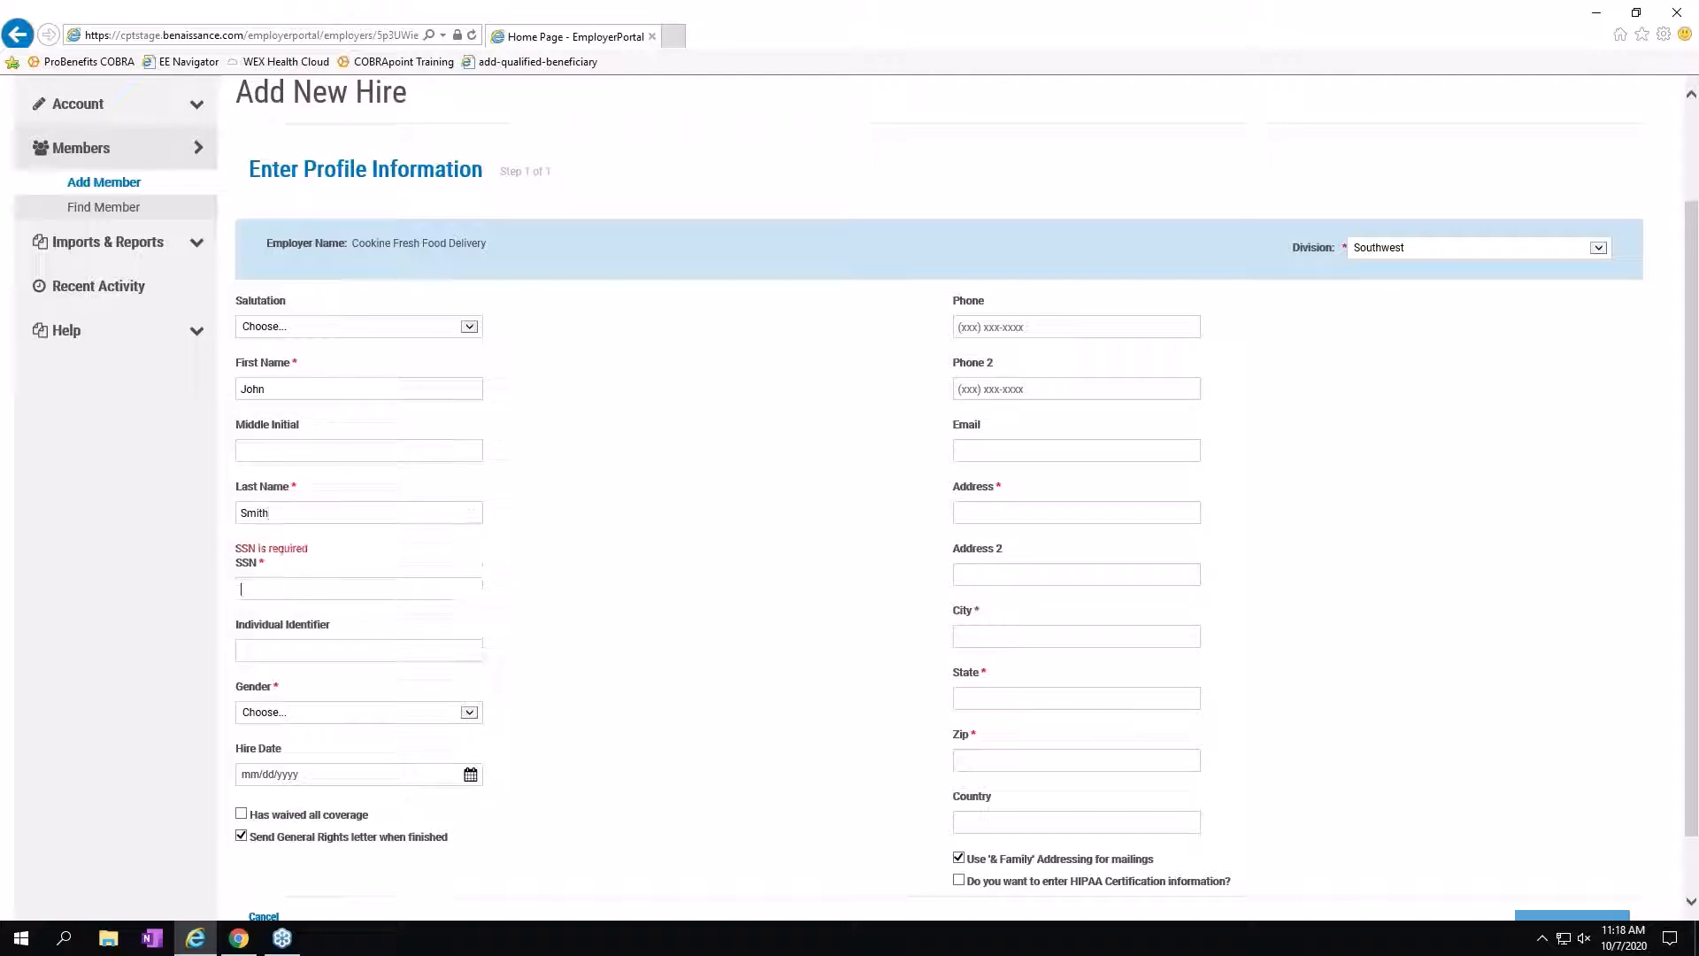
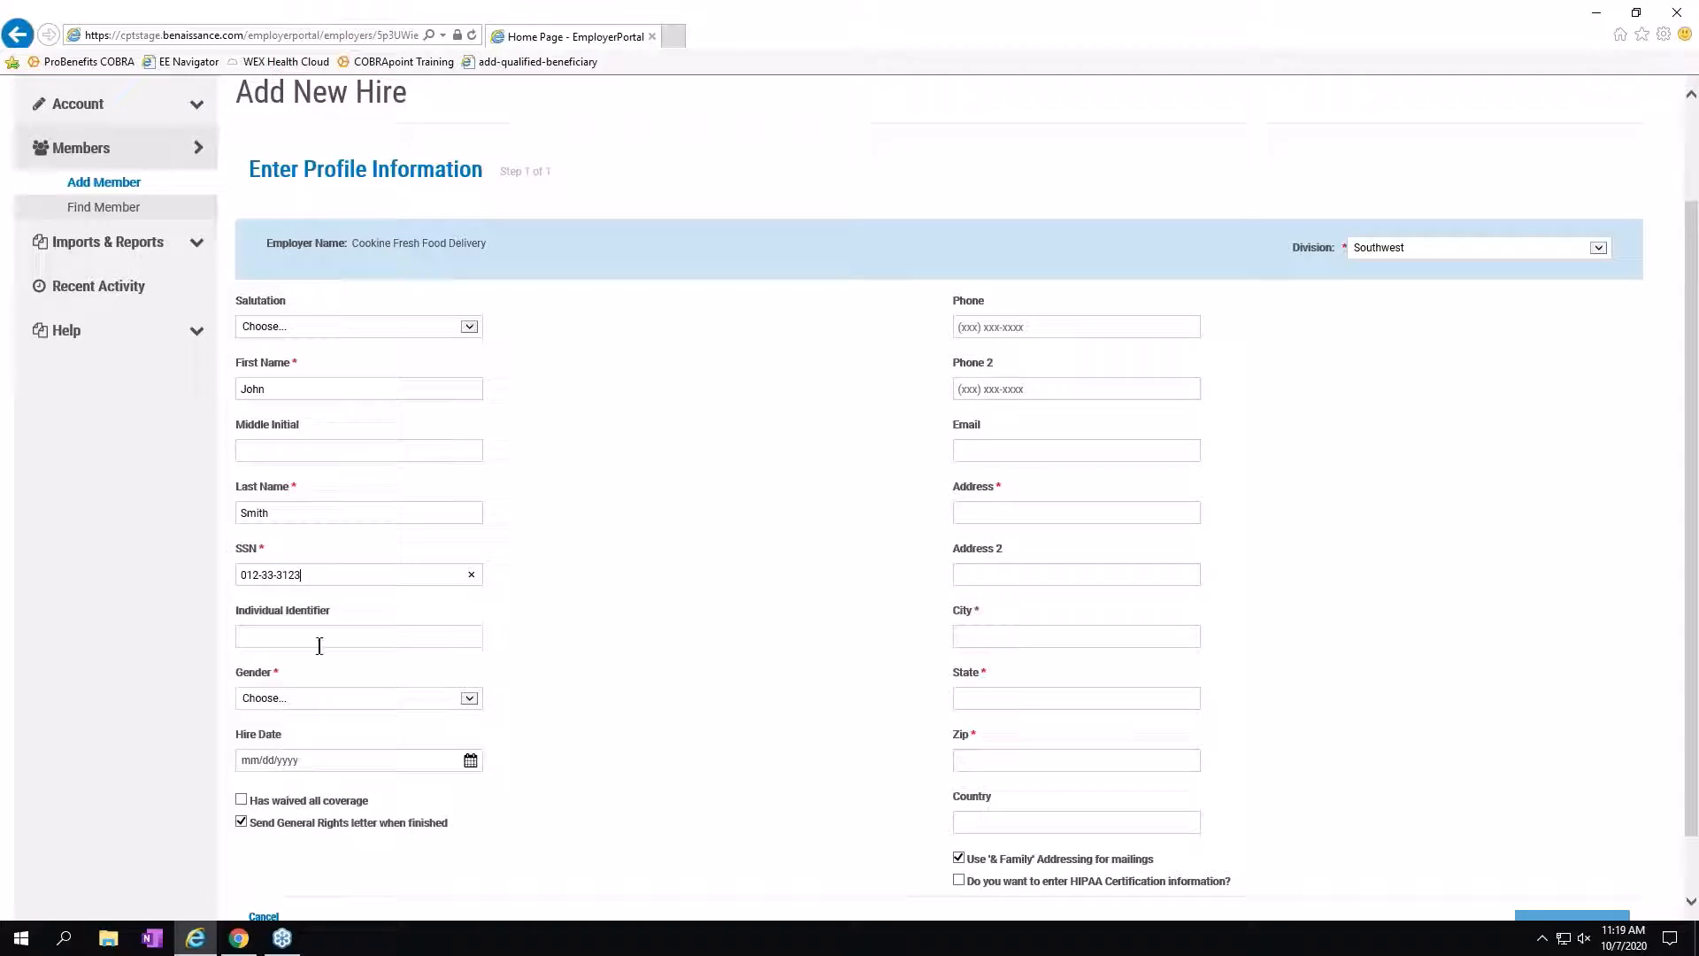
left_click(467, 699)
left_click(297, 730)
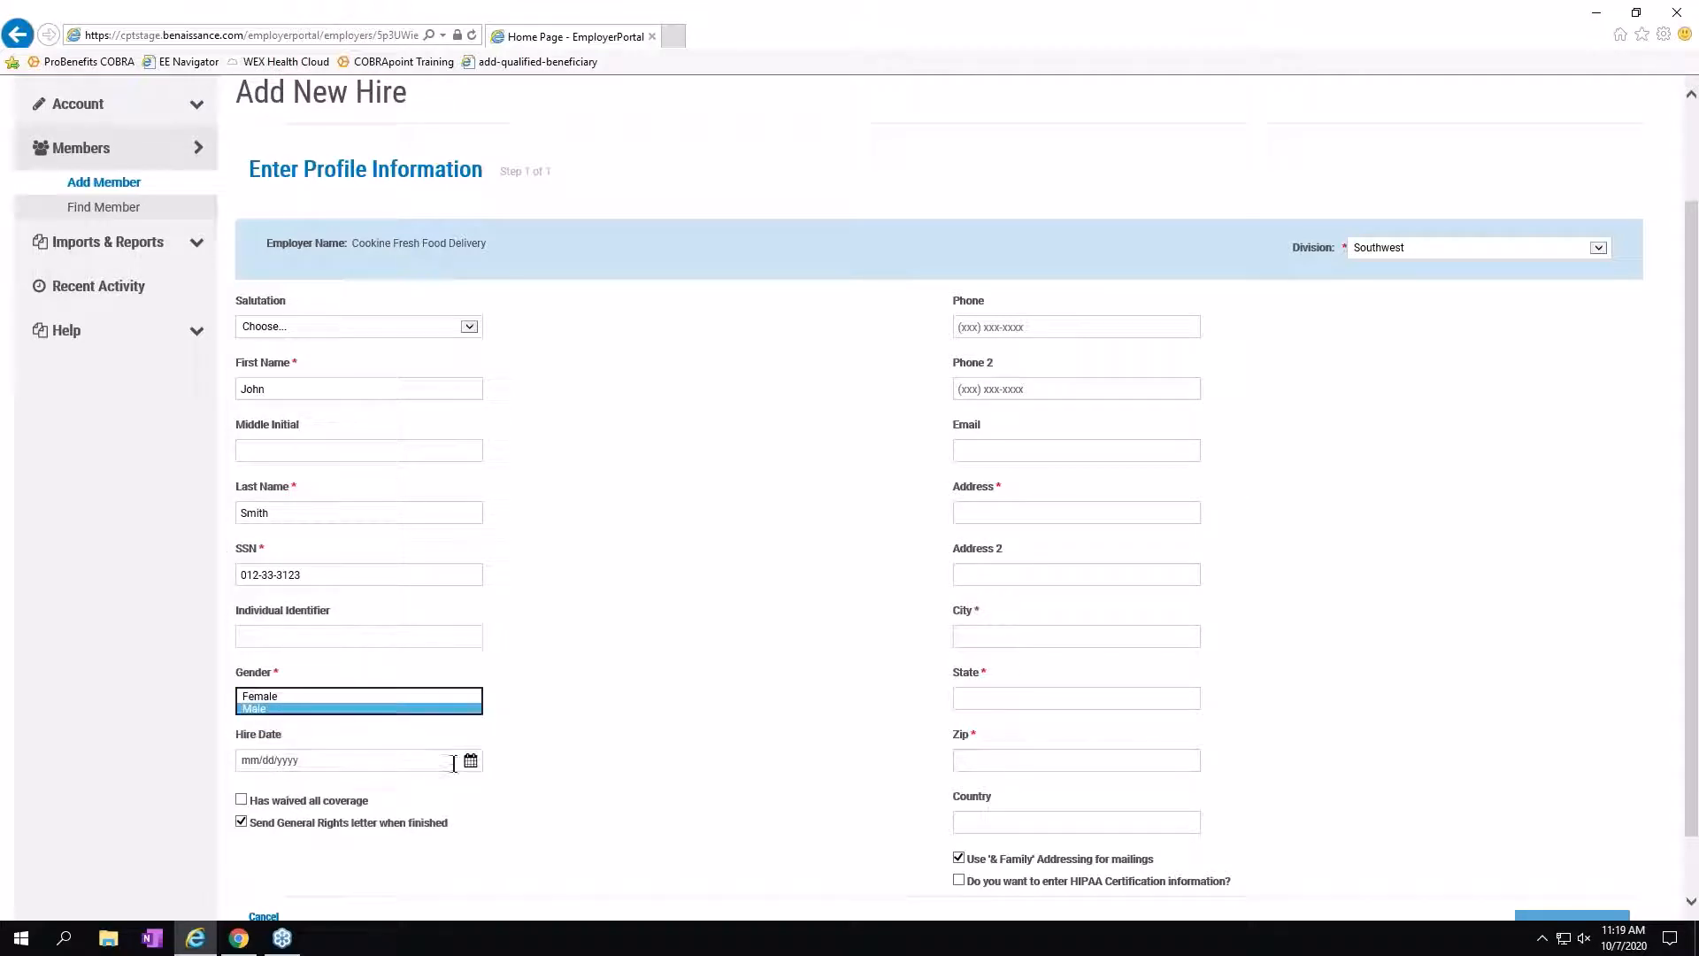
left_click(470, 761)
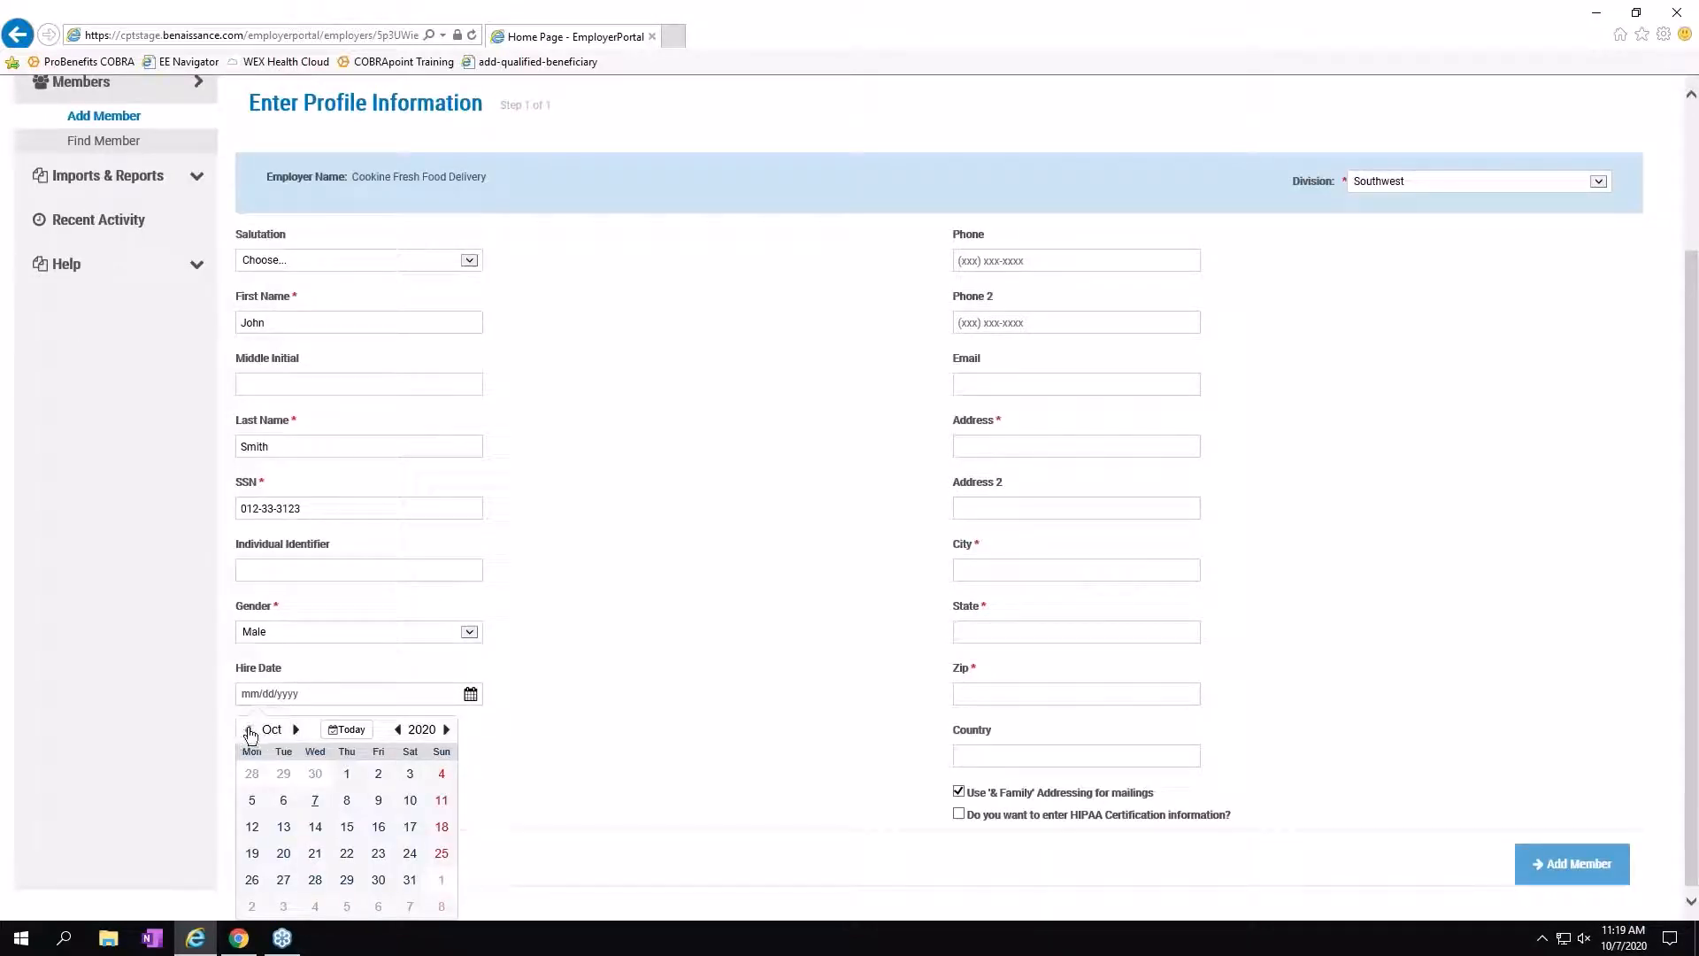
Set the hire date to 08/01/2020 in the calendar.
left_click(249, 731)
left_click(248, 731)
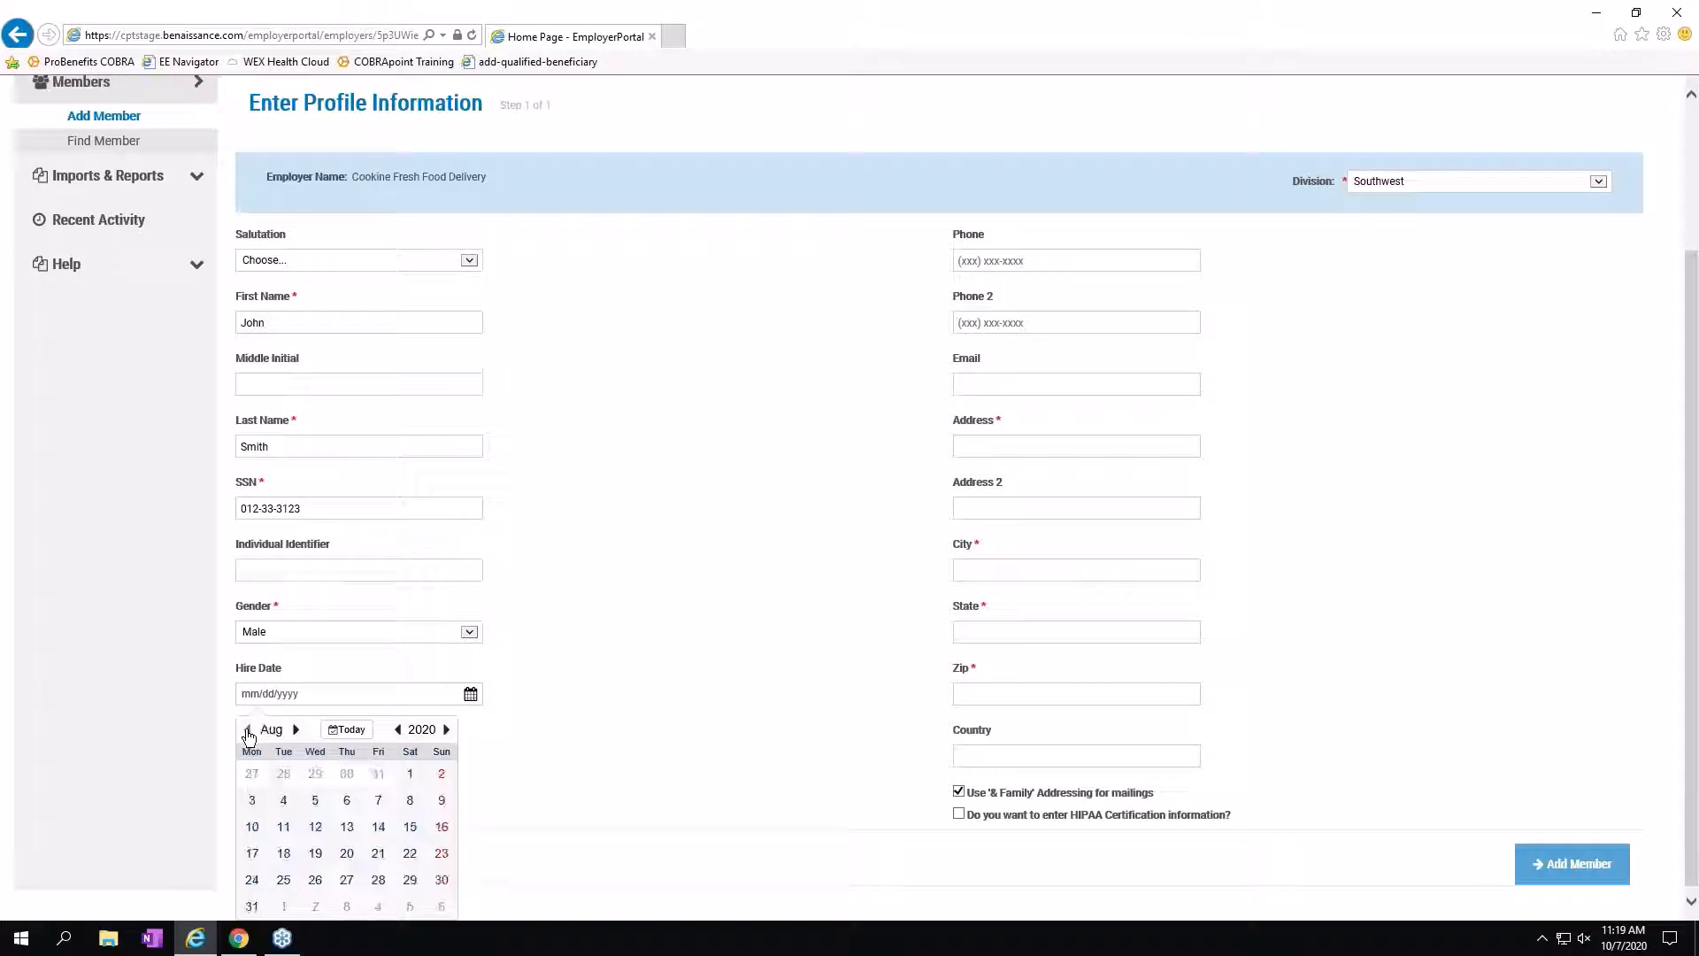
left_click(410, 775)
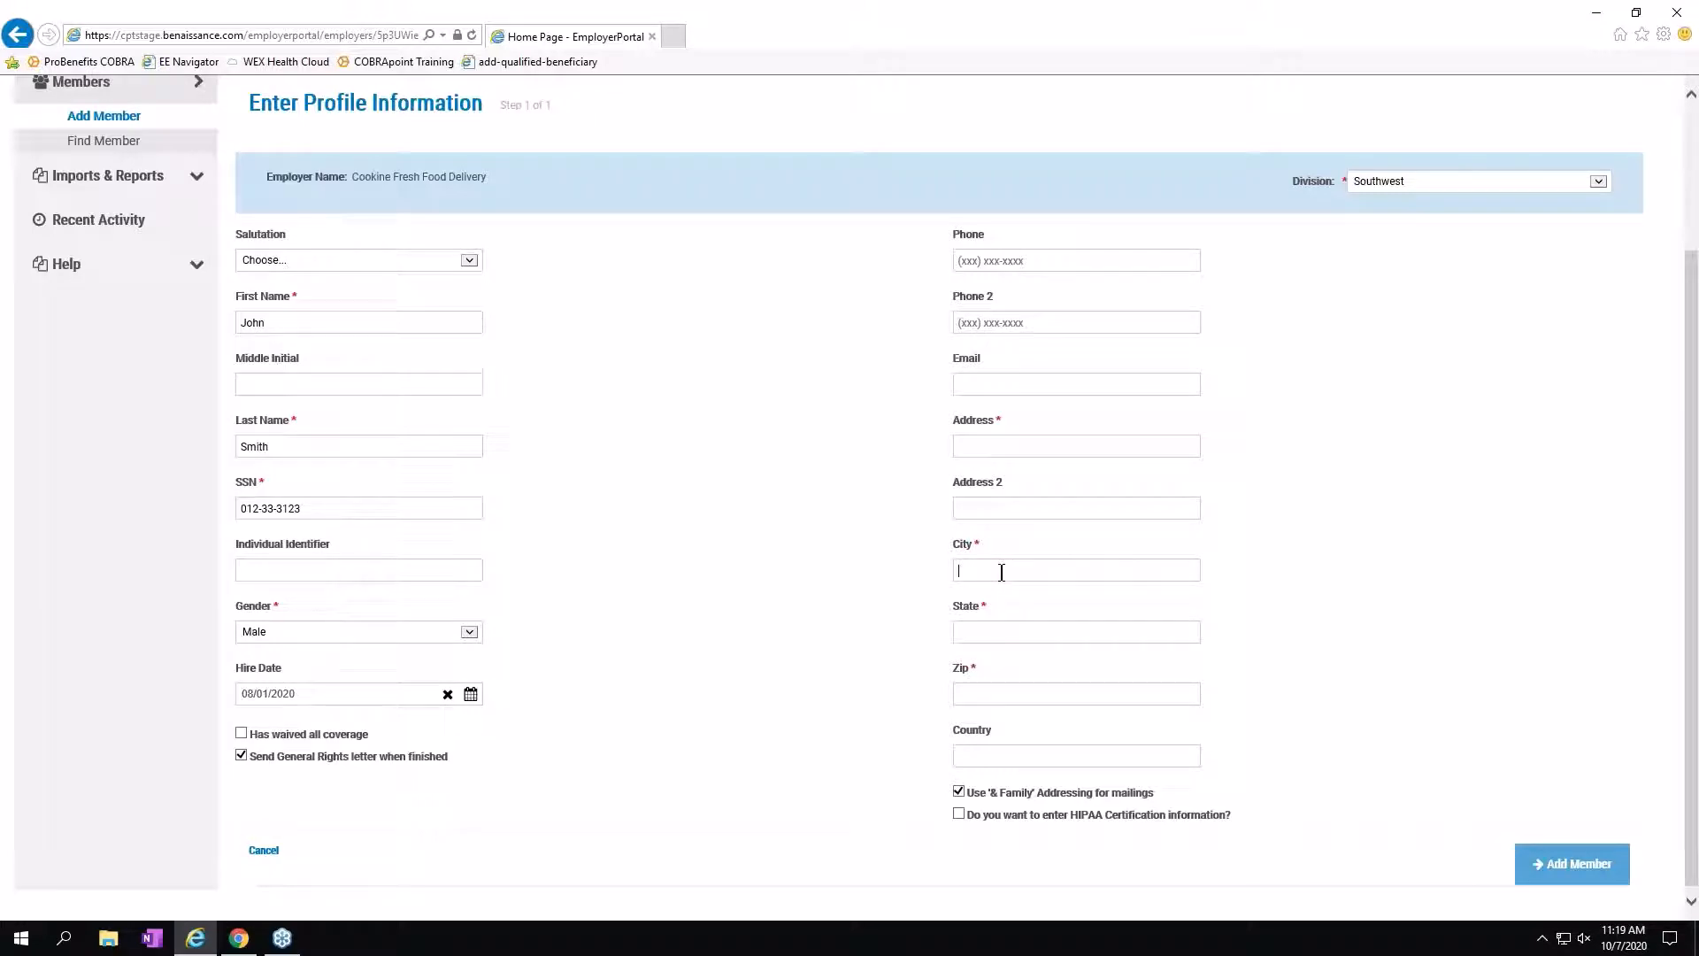
Fill in the street address, city, state and zip, then submit the new hire profile.
type("Greensboro")
type("N")
type("c")
type("27")
type("651")
left_click(1582, 864)
left_click(996, 440)
type("1 Main Str")
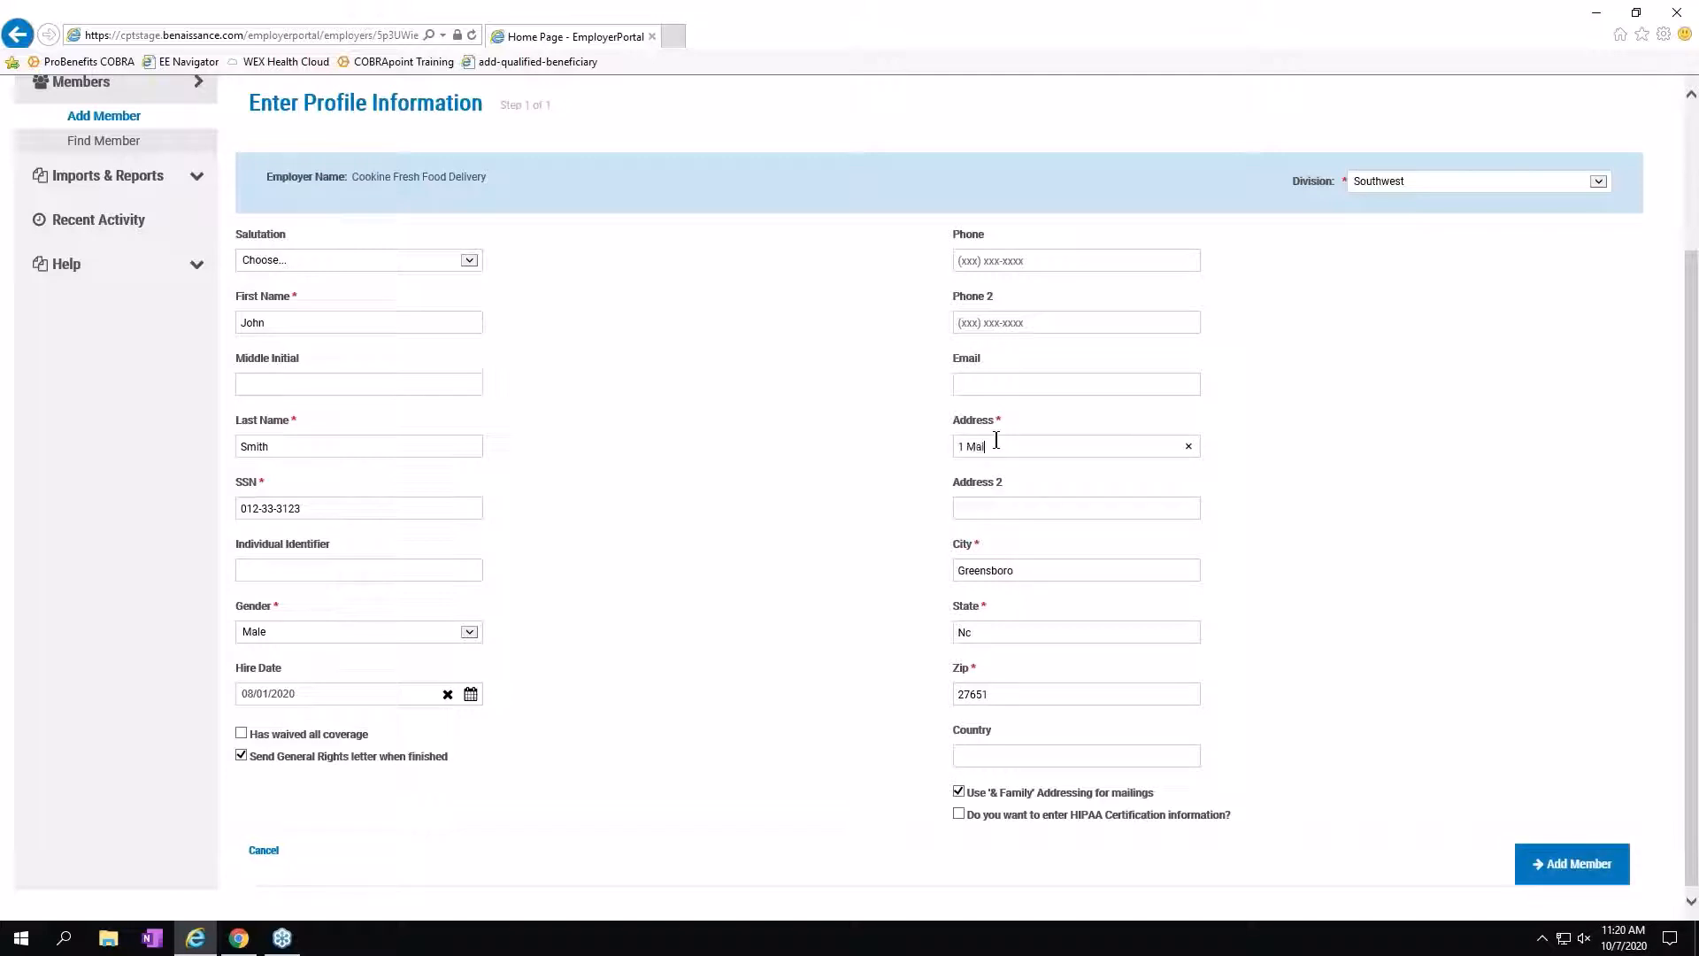
type("eet")
left_click(1558, 875)
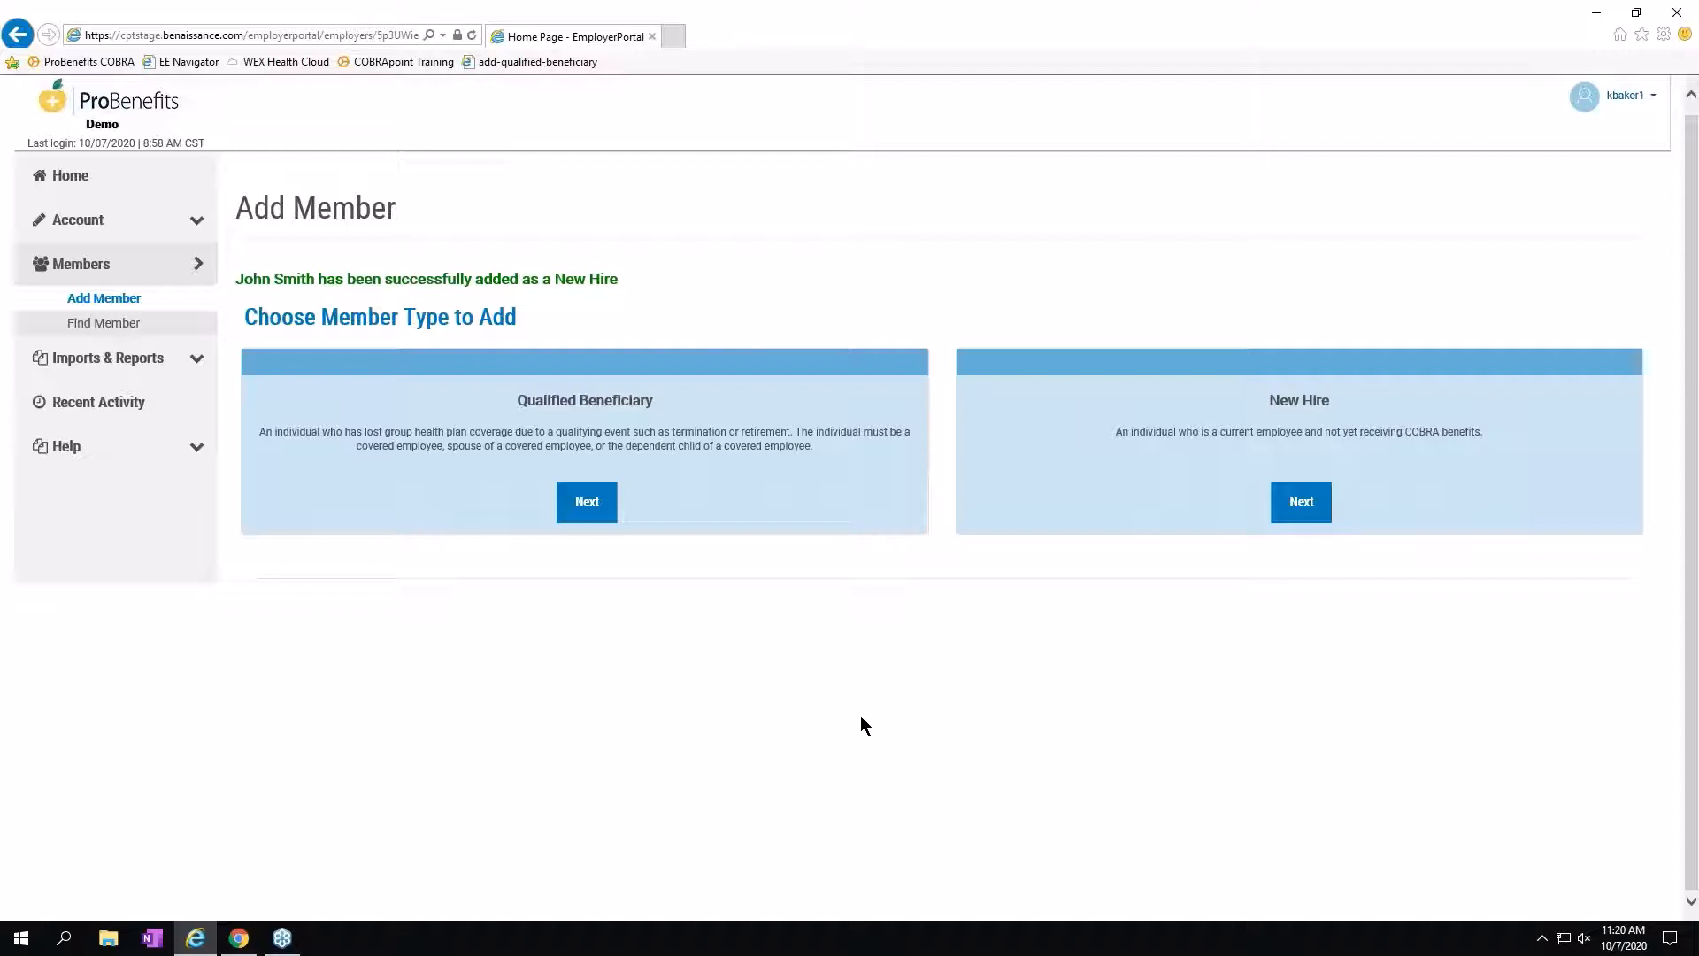
Search Find Member by the new hire's first and last name, returning one New Hire record.
left_click(122, 328)
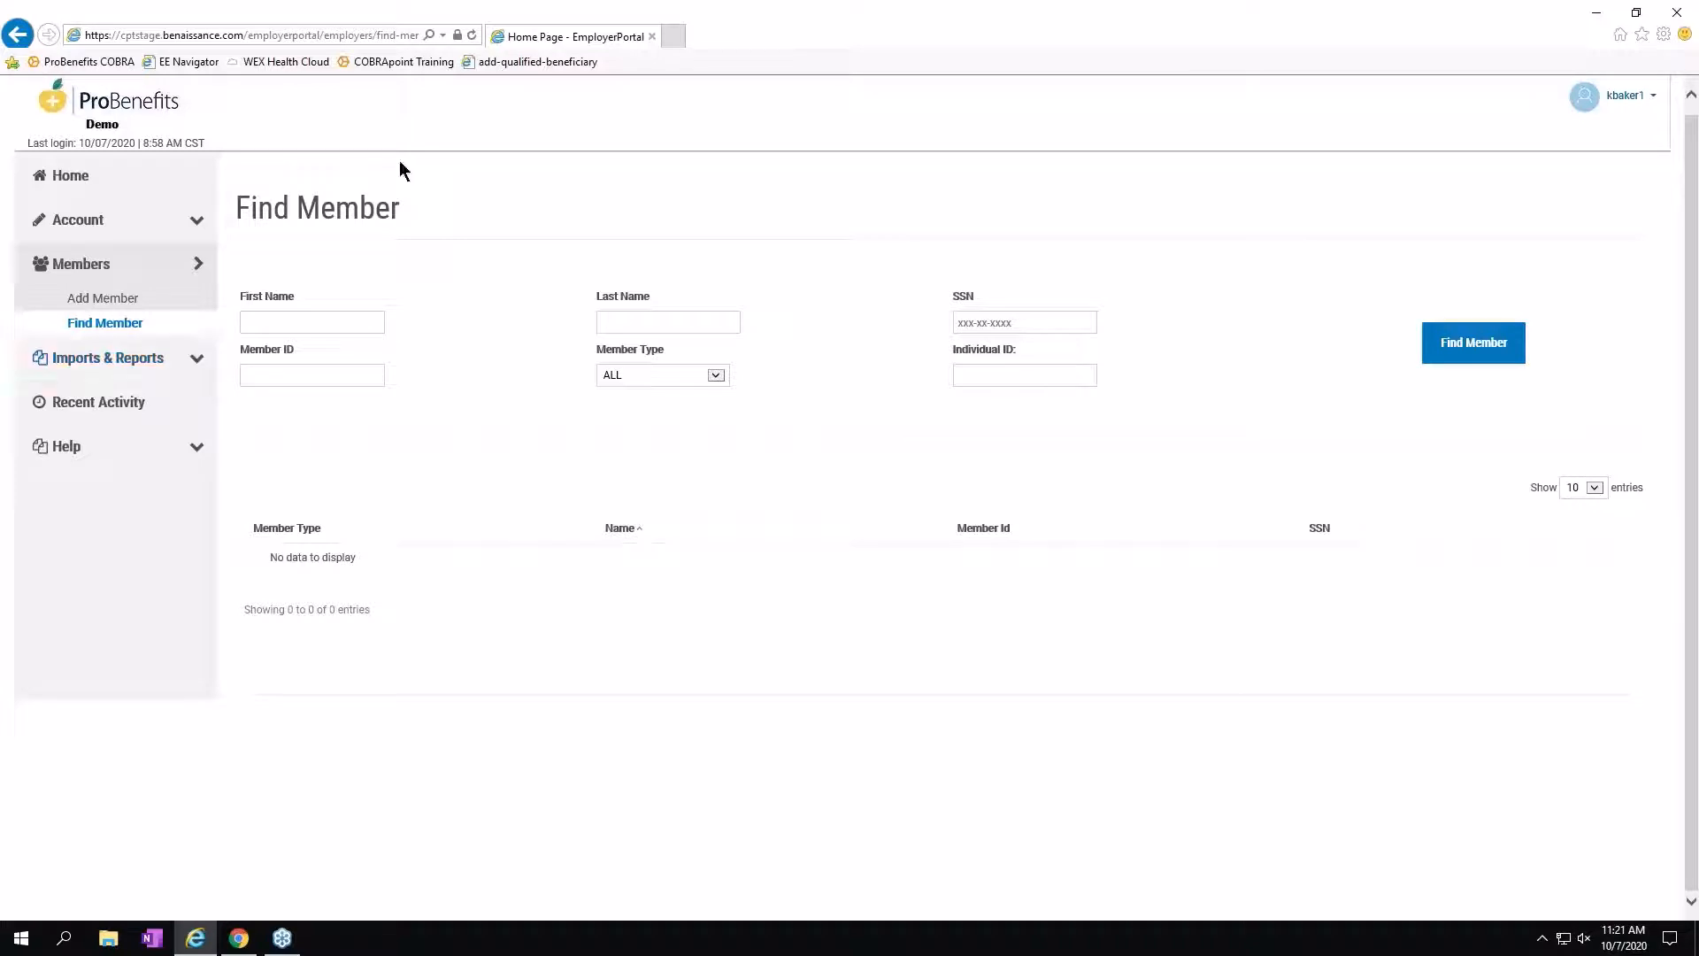
left_click(254, 323)
left_click(1463, 346)
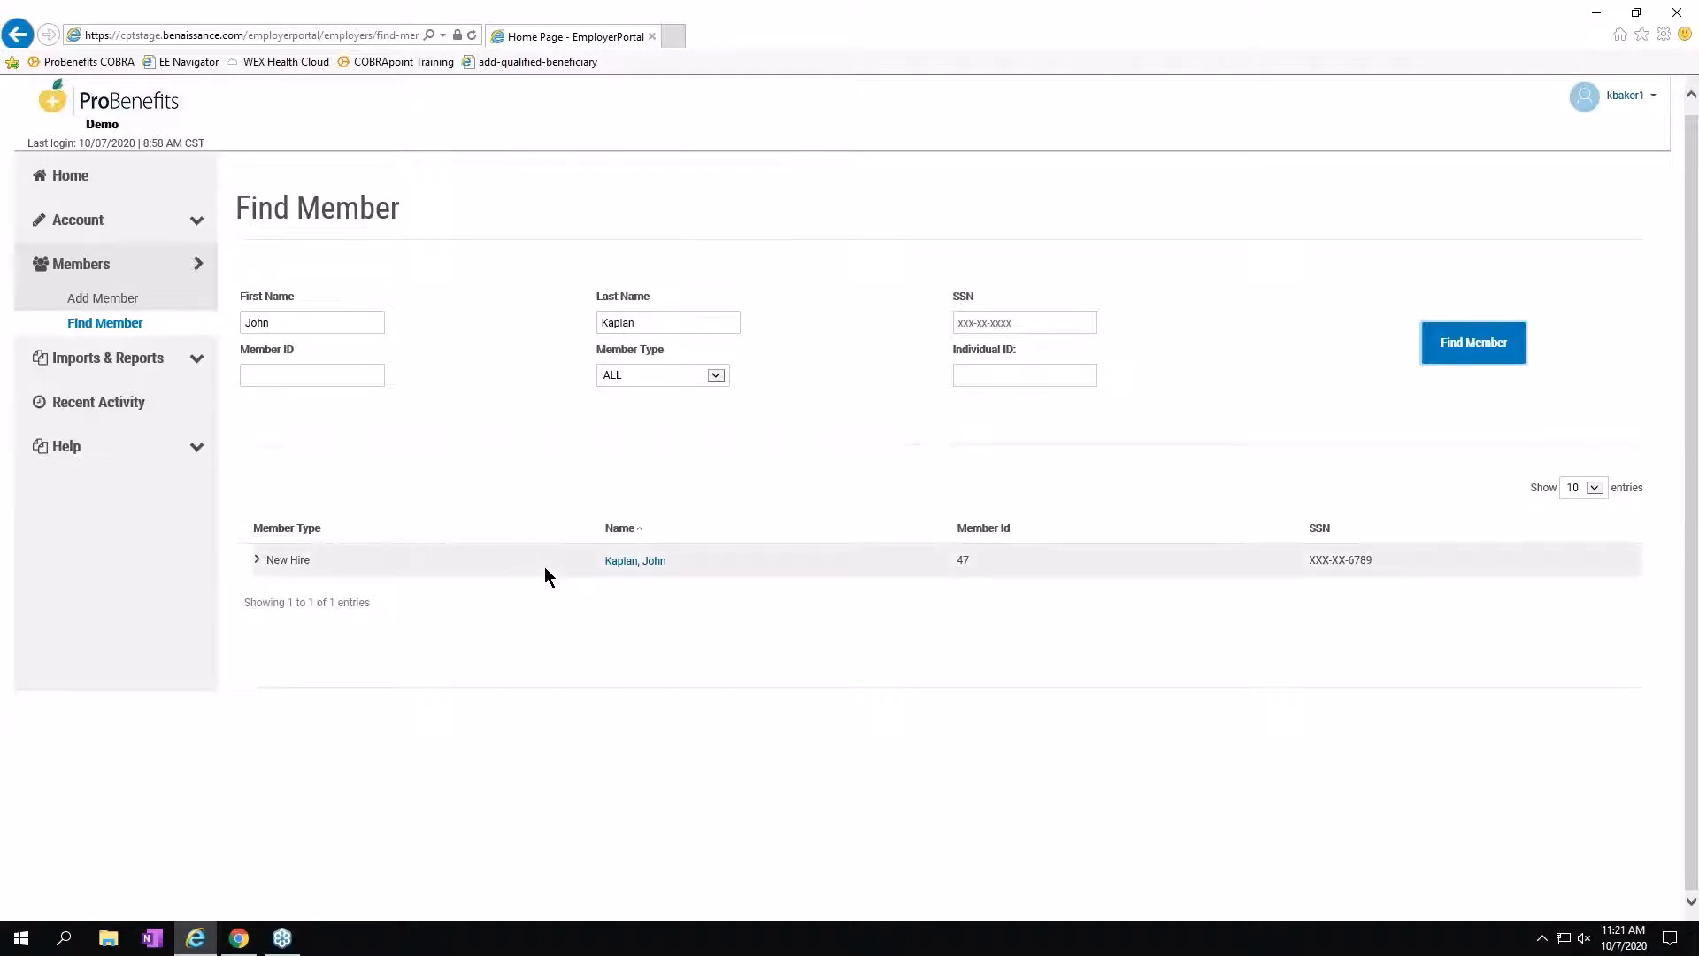
Open the matching member's profile, showing Southwest division and hire date 10/01/2020.
left_click(635, 564)
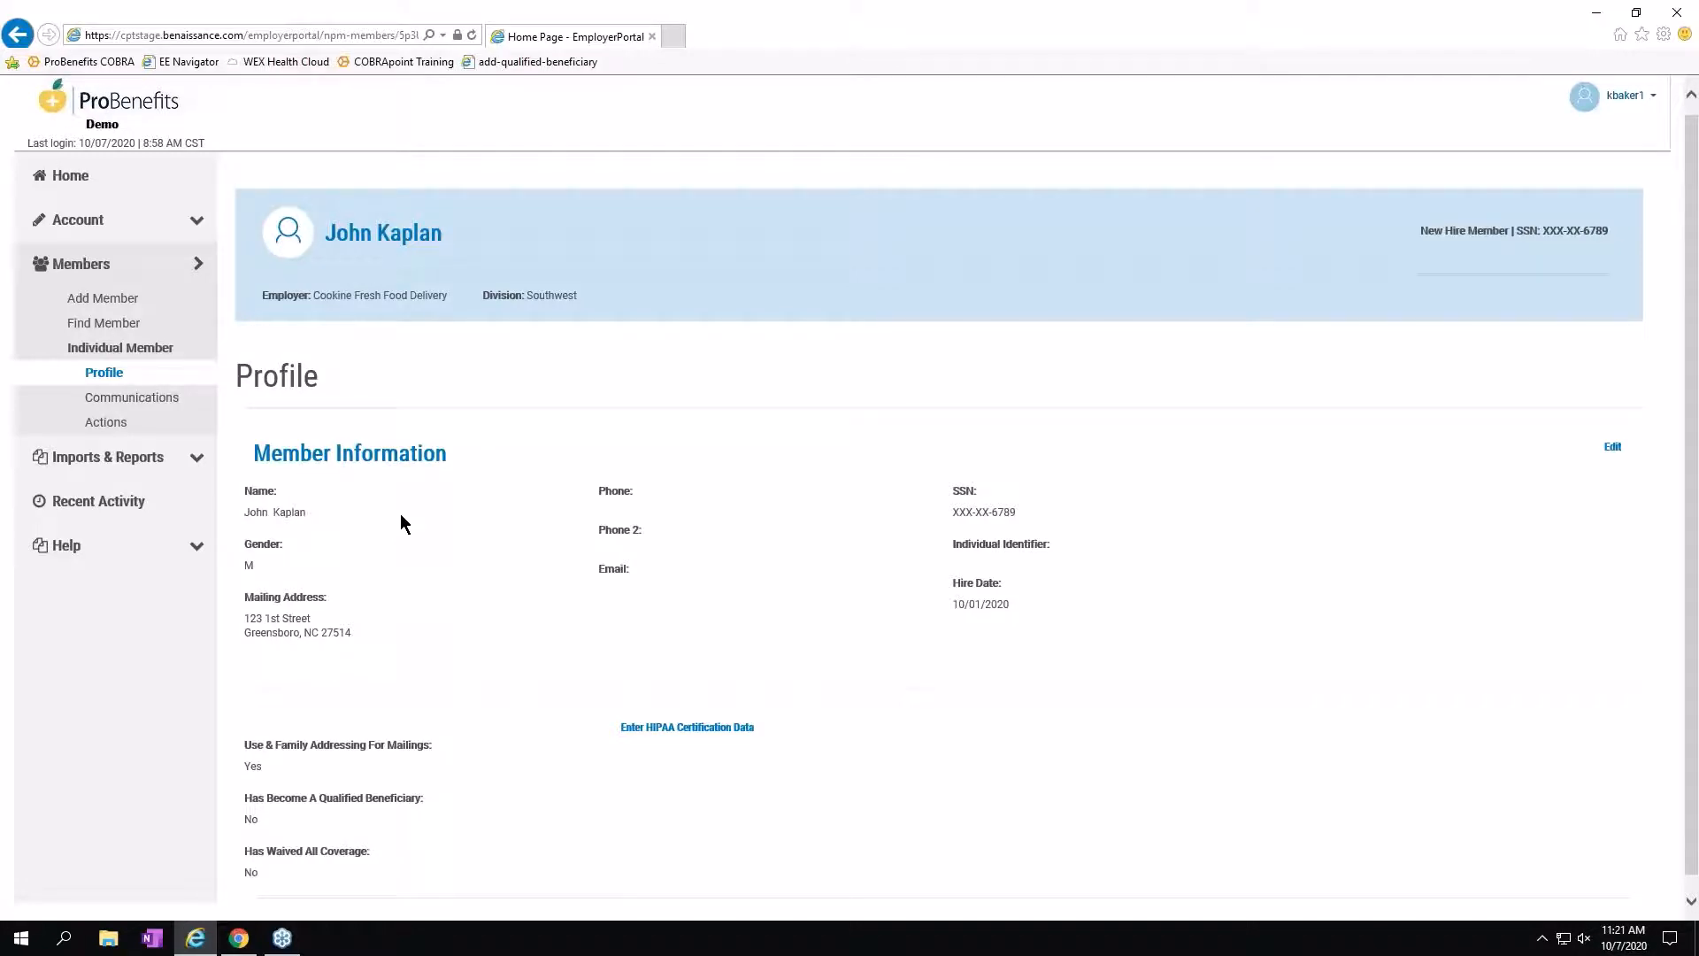
scroll(422, 552, "down", 1)
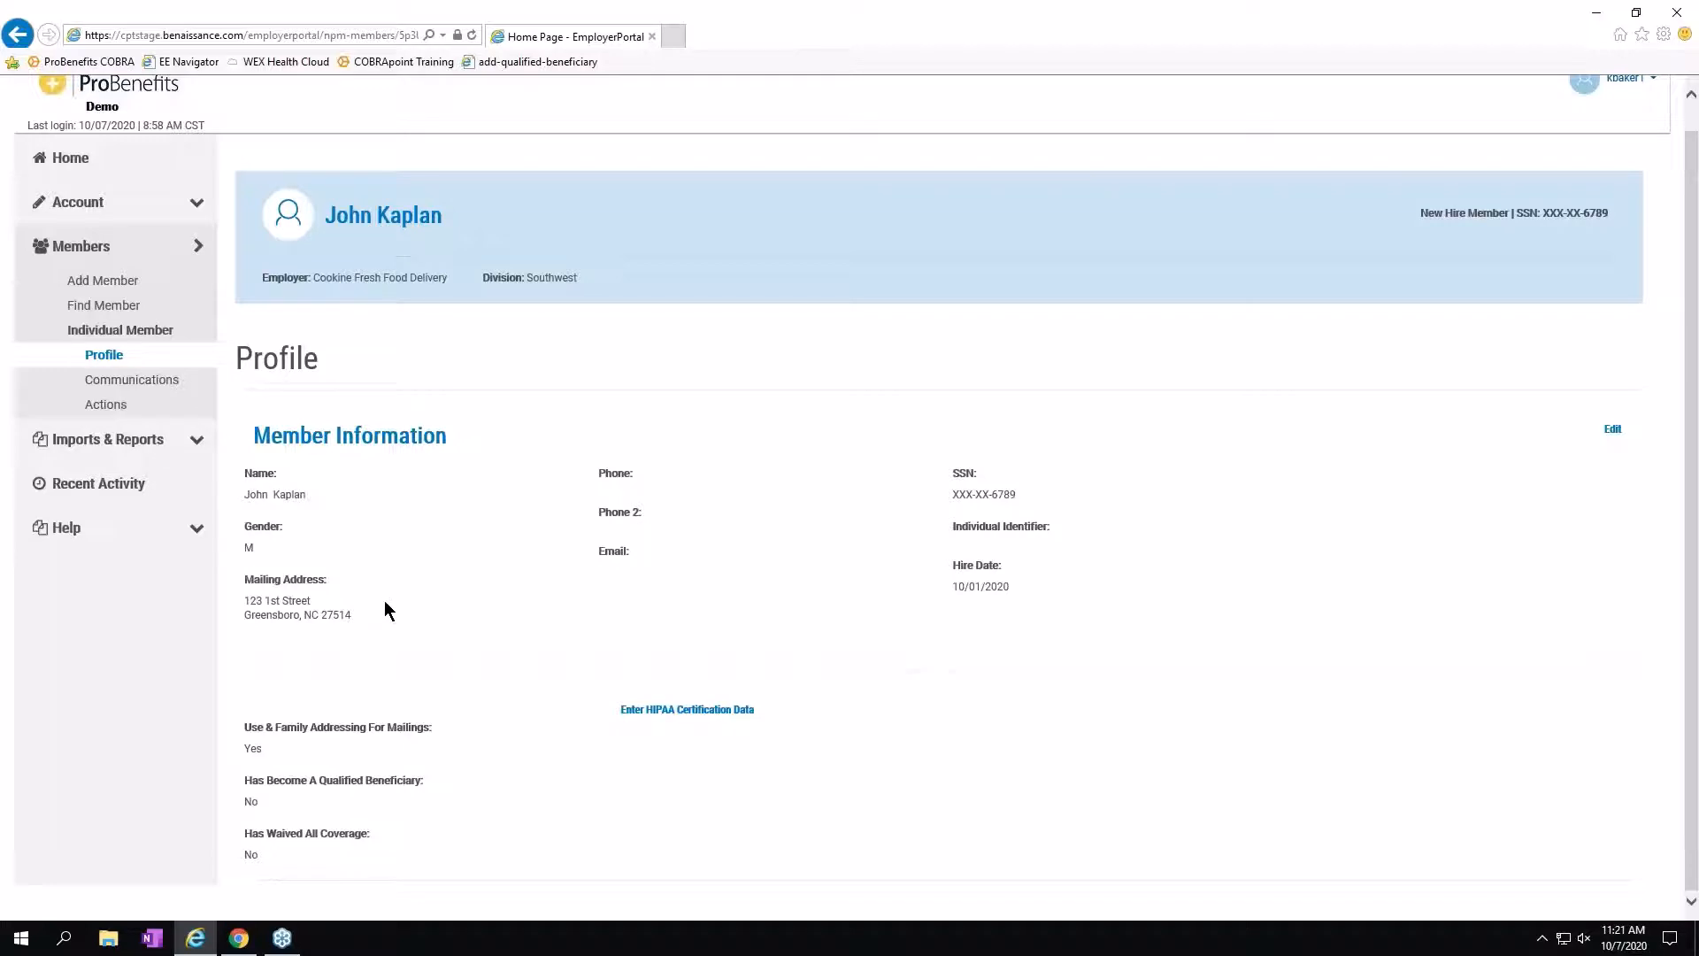
Use Actions > Clone New Hire to Qualified Beneficiary on this member.
left_click(116, 407)
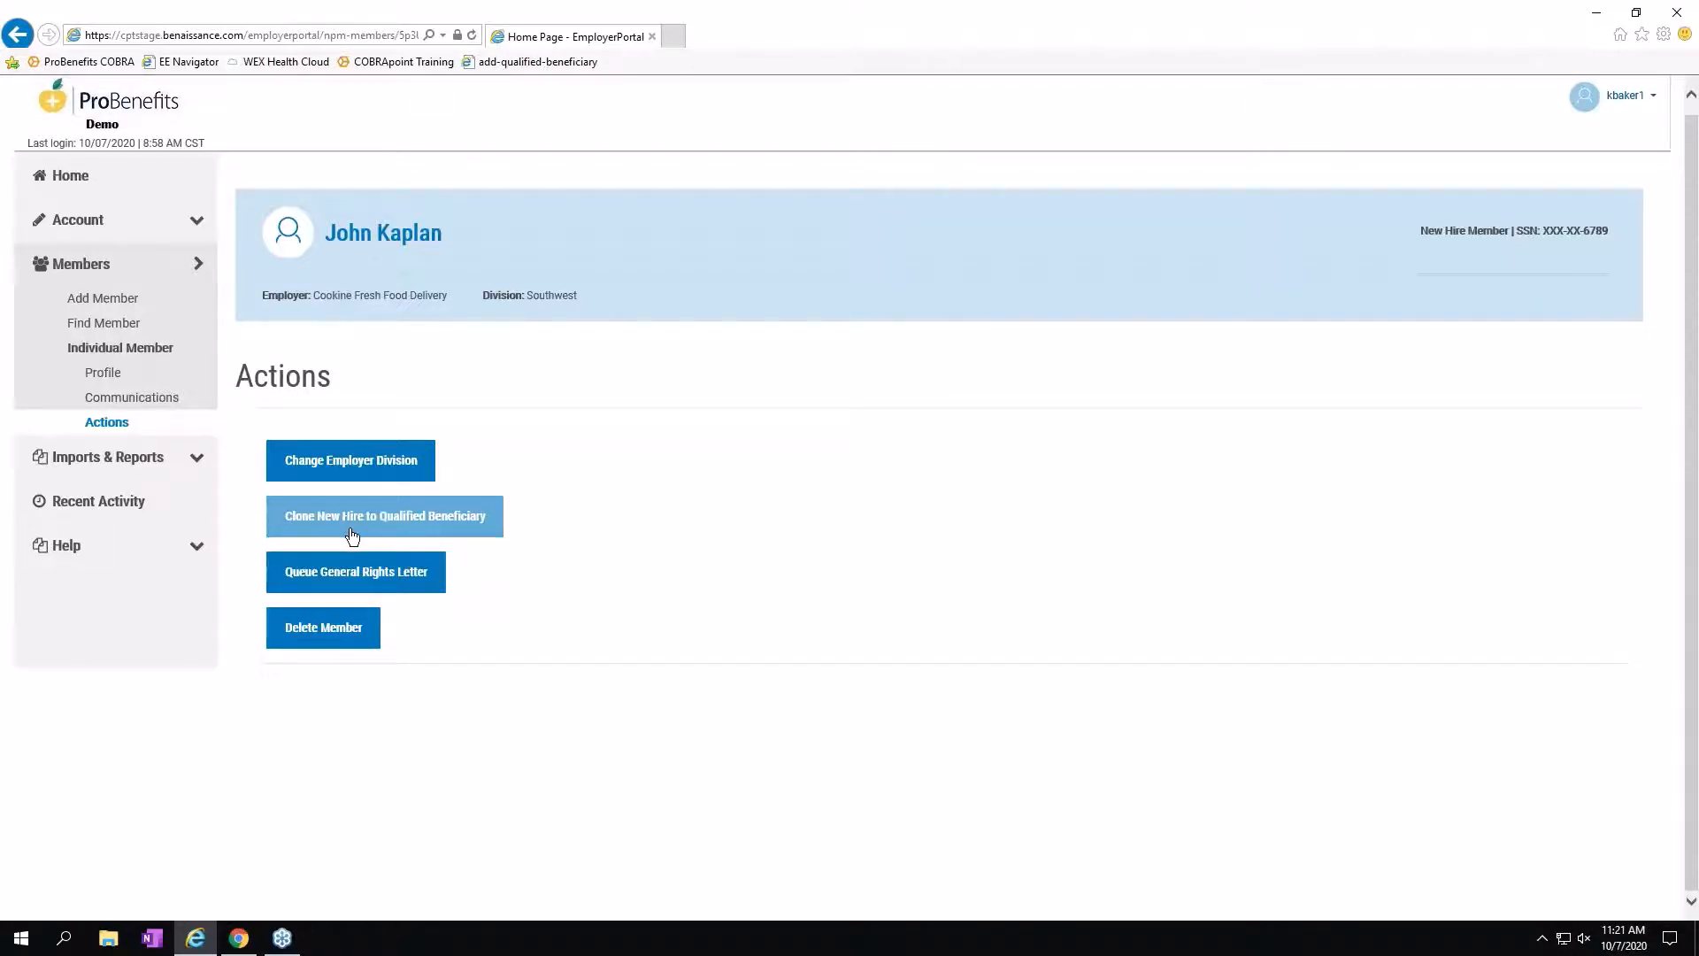
left_click(408, 521)
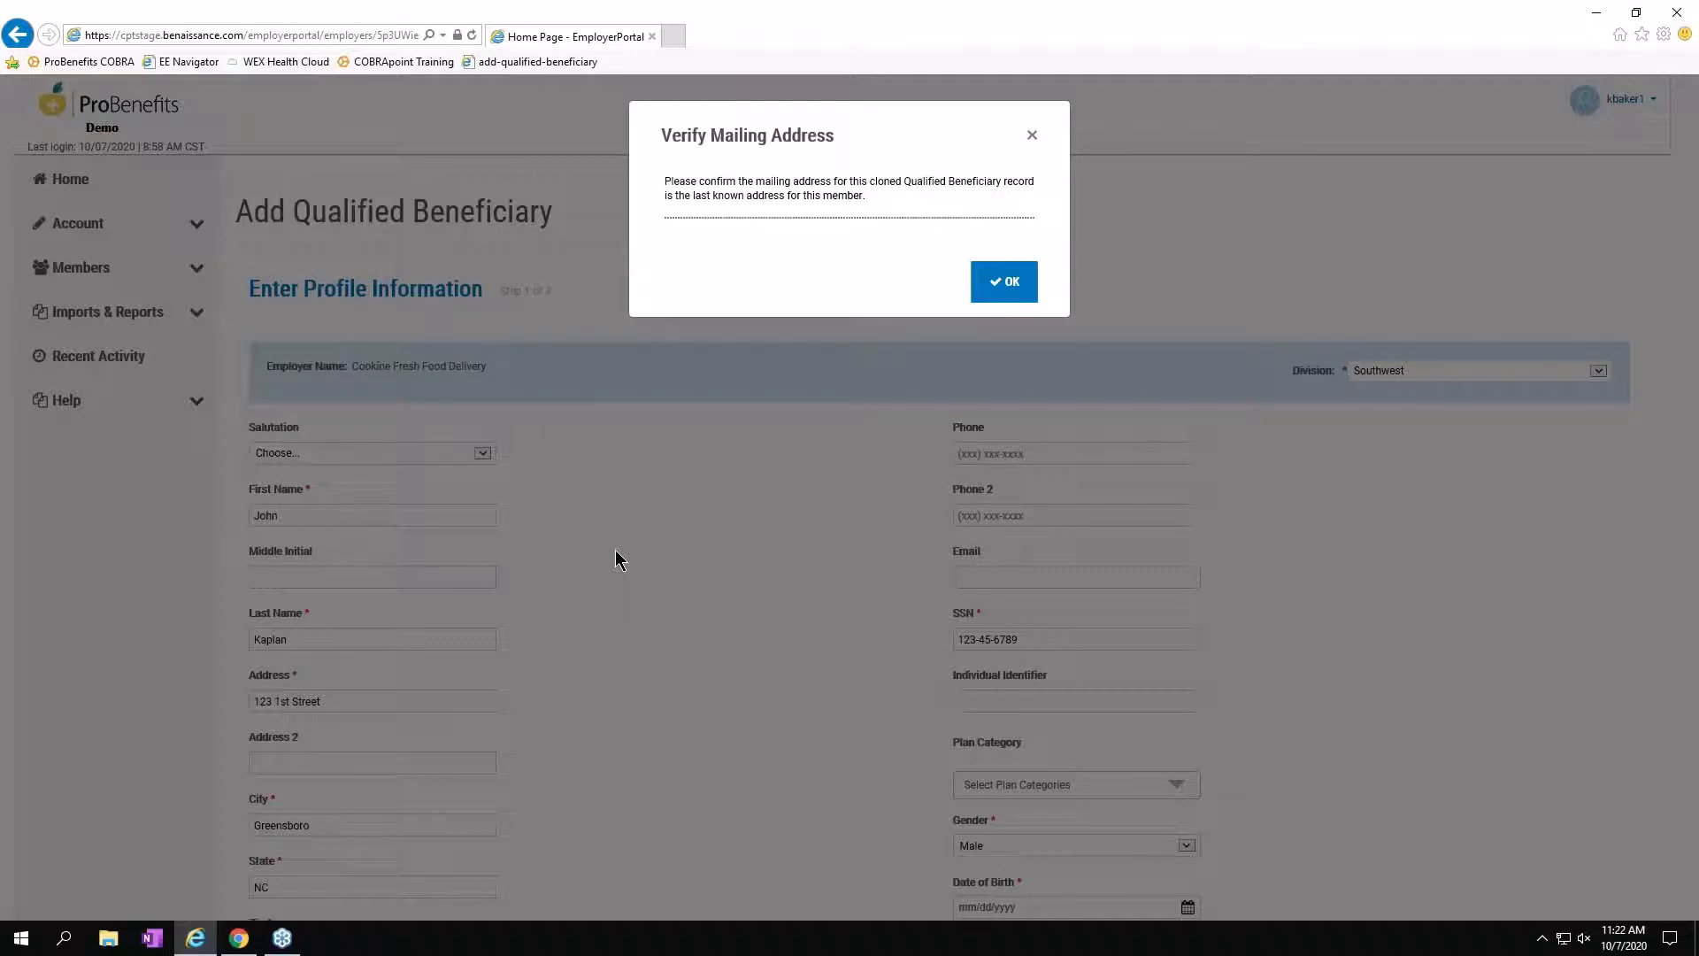
Confirm the mailing address as the last known one.
left_click(1004, 281)
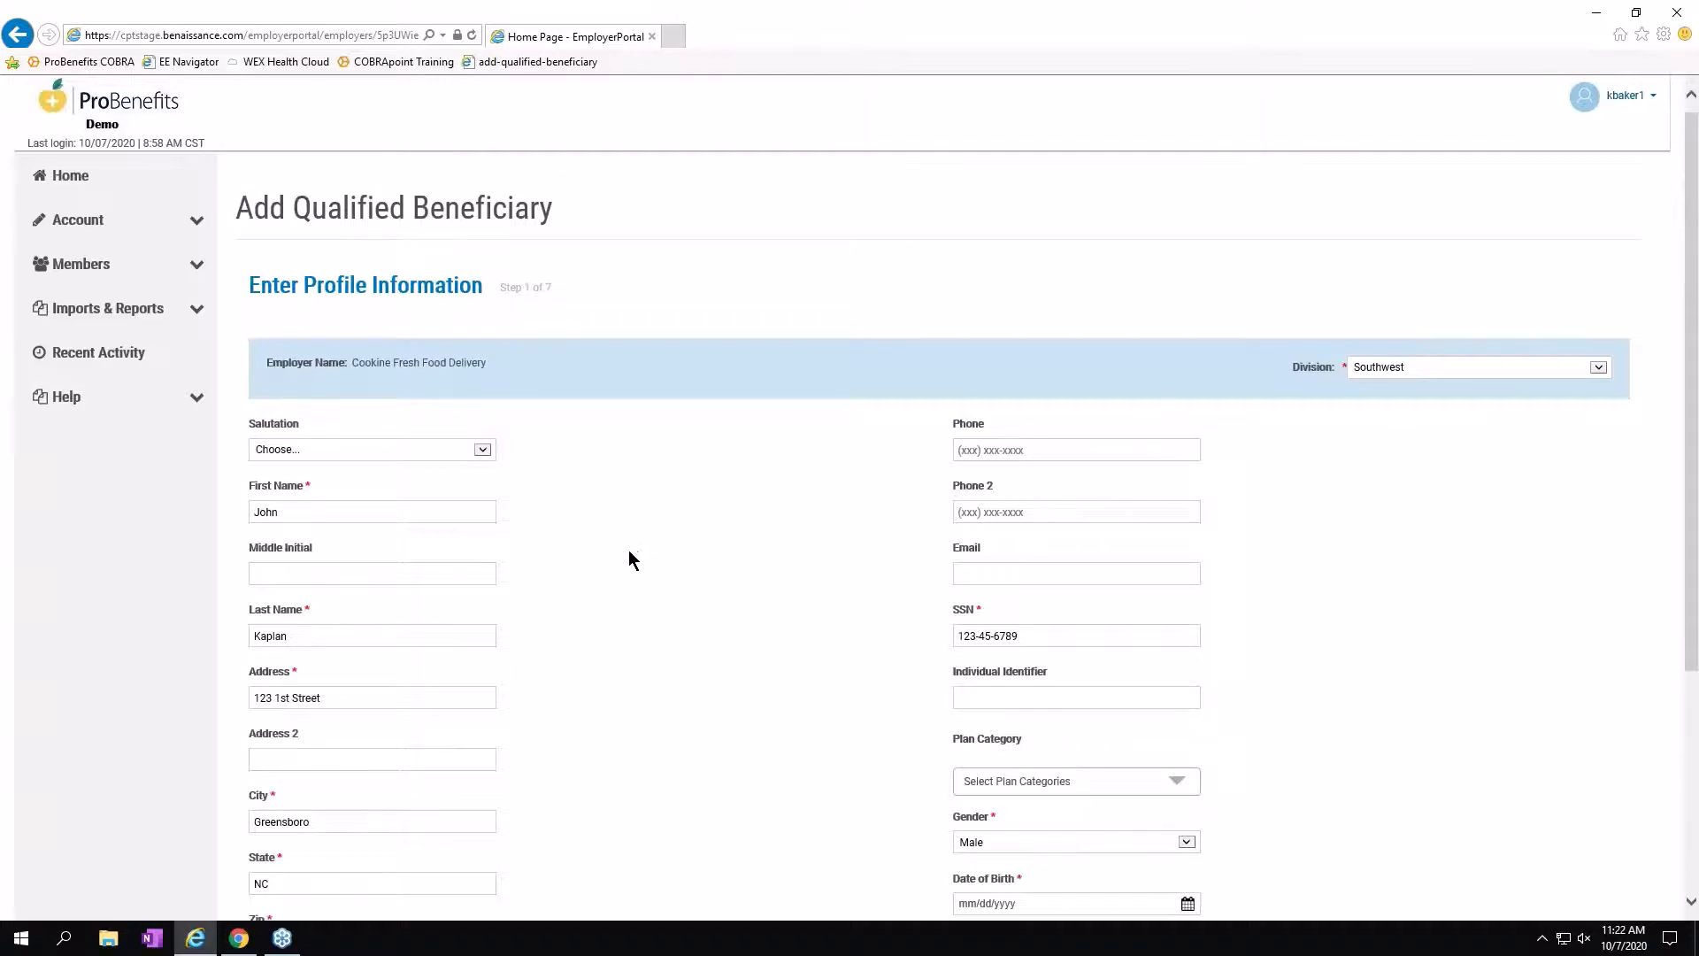
scroll(629, 551, "down", 2)
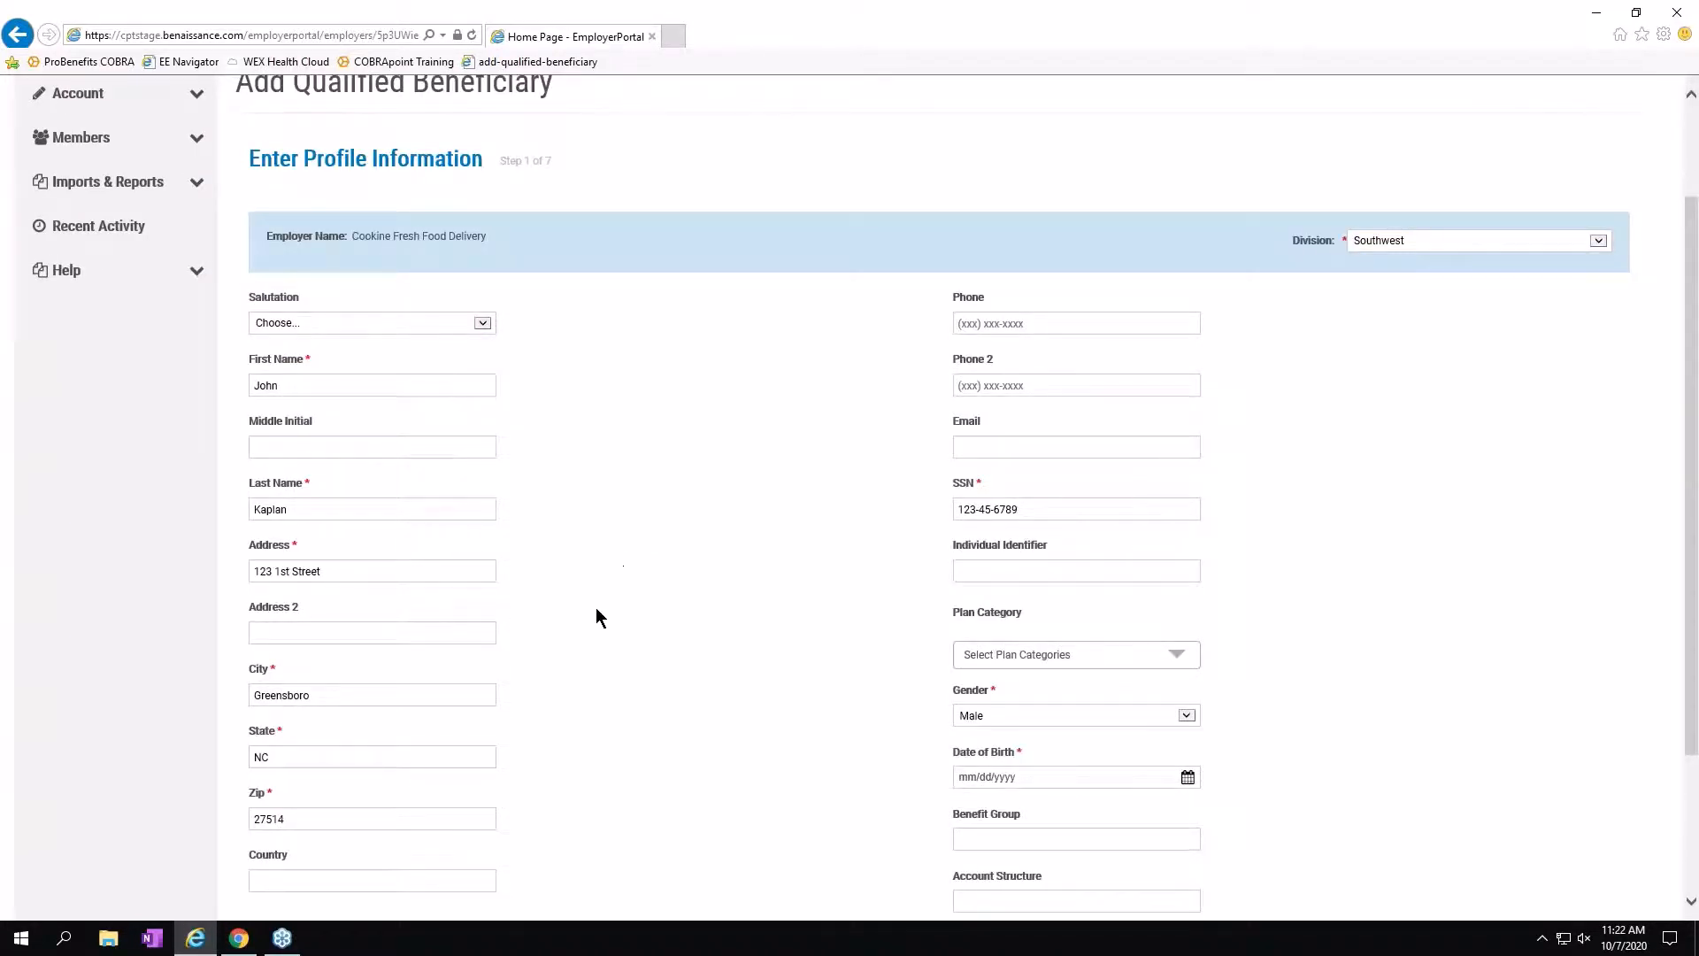
scroll(598, 618, "down", 3)
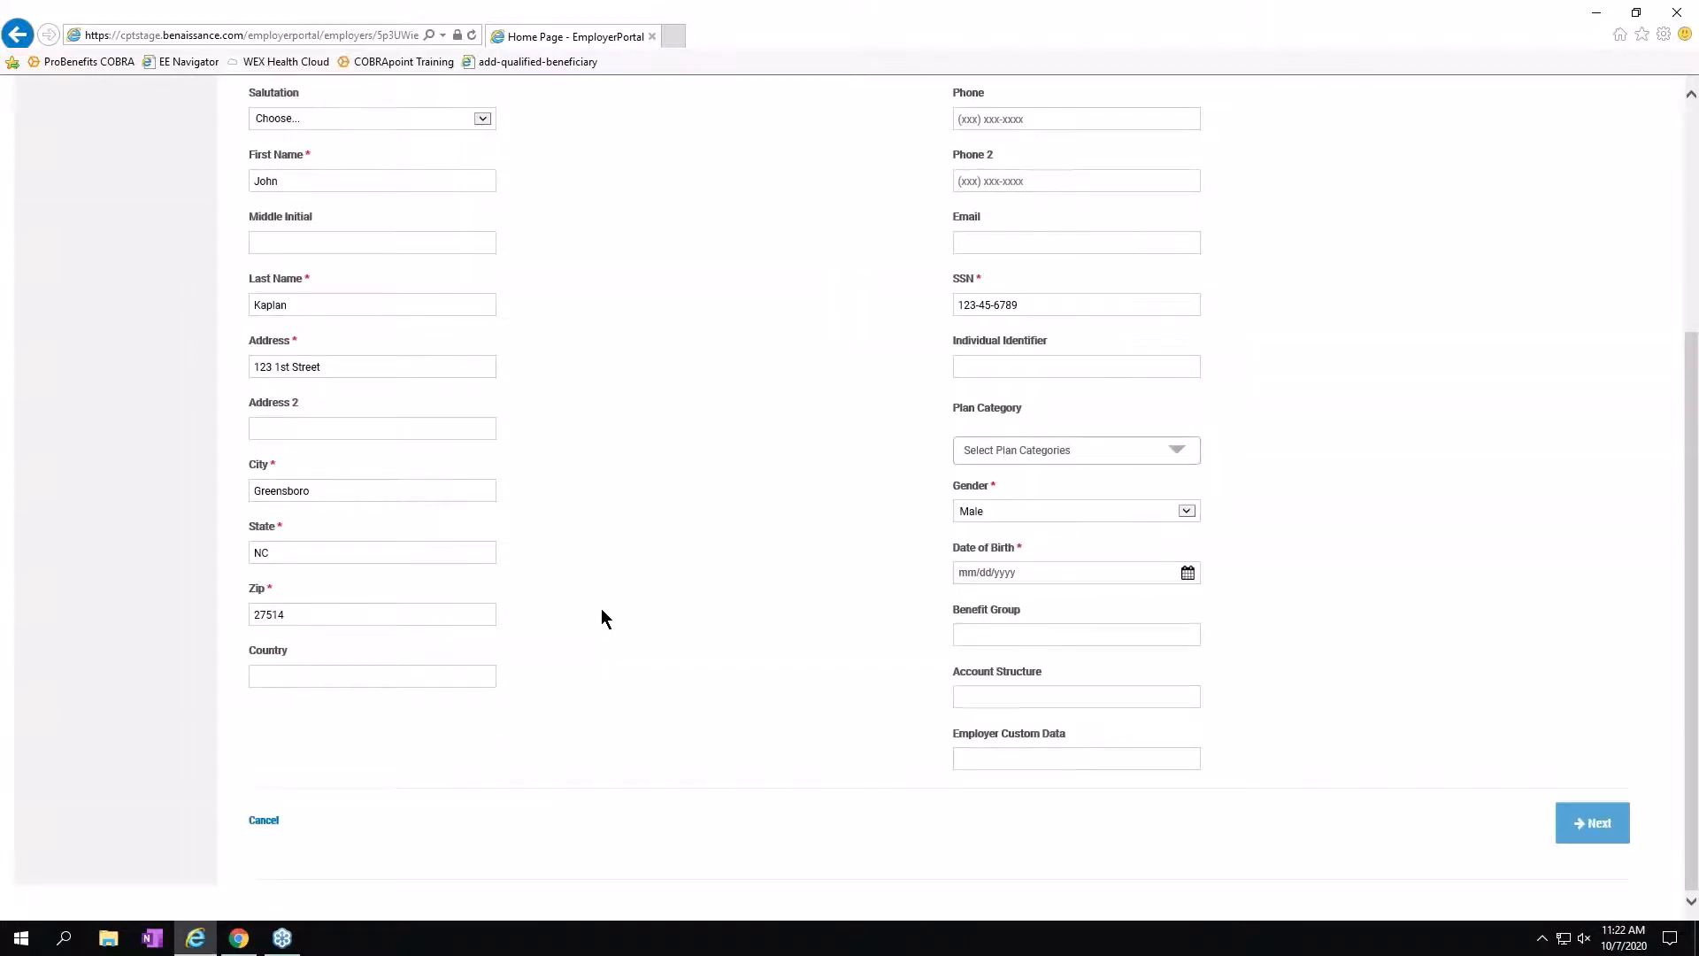
scroll(602, 620, "up", 4)
scroll(603, 646, "down", 2)
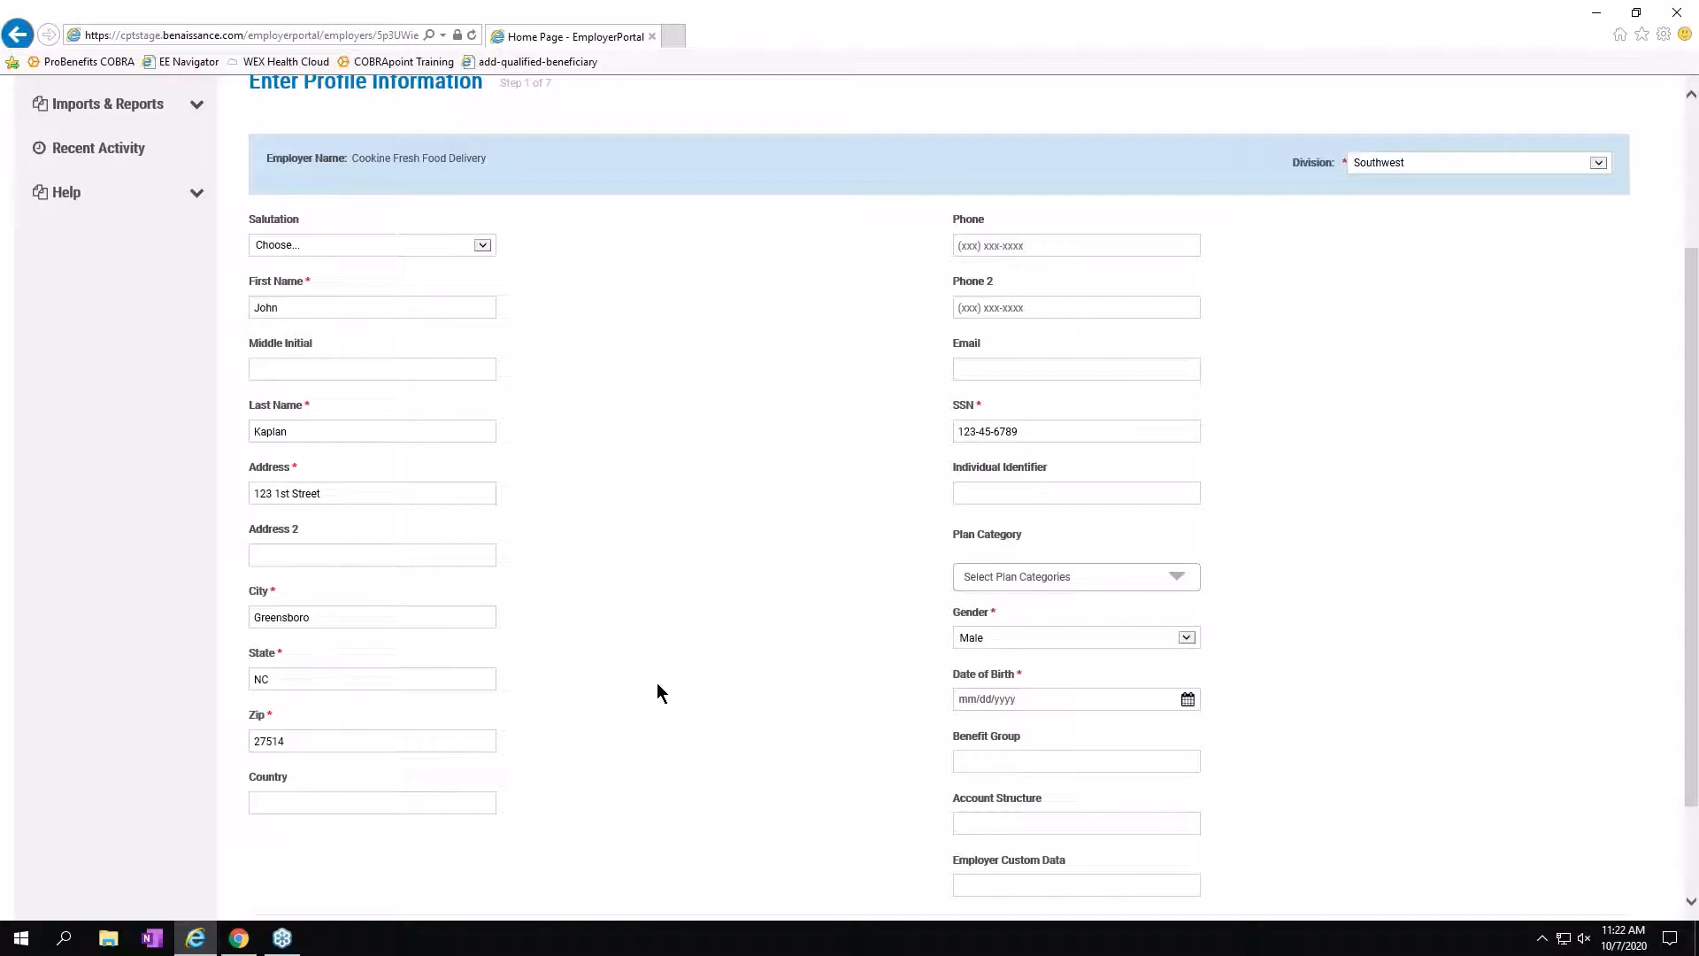
Set the beneficiary's date of birth to 10/18/1996.
left_click(1186, 701)
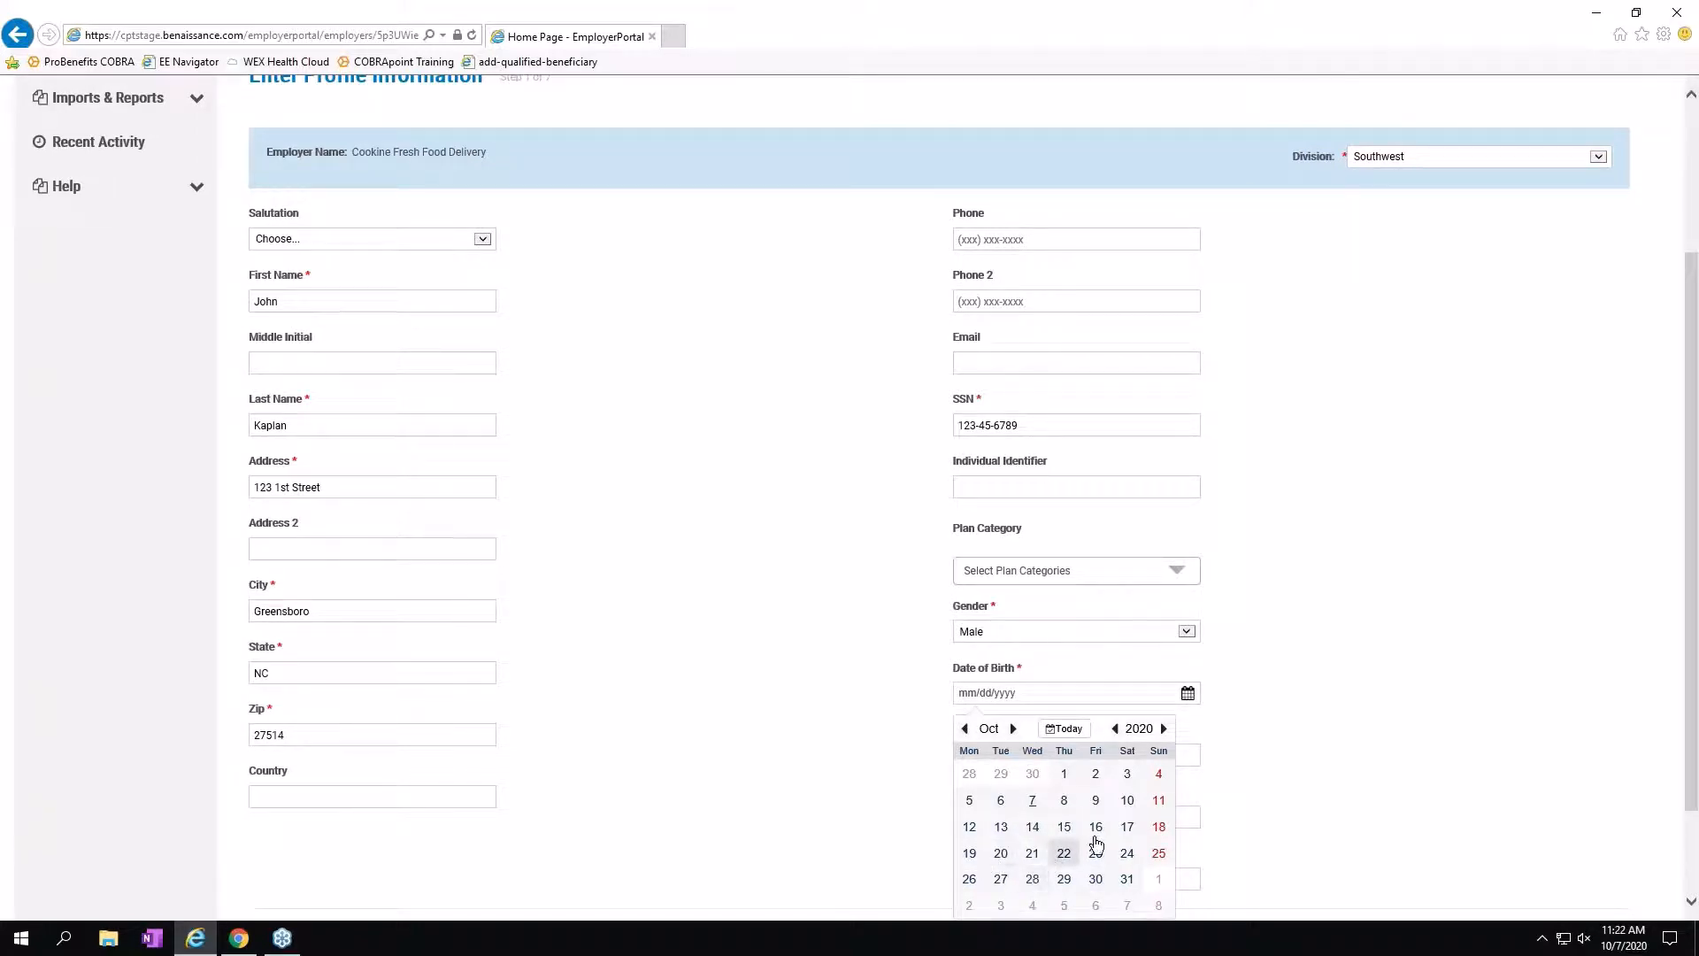
left_click(1157, 824)
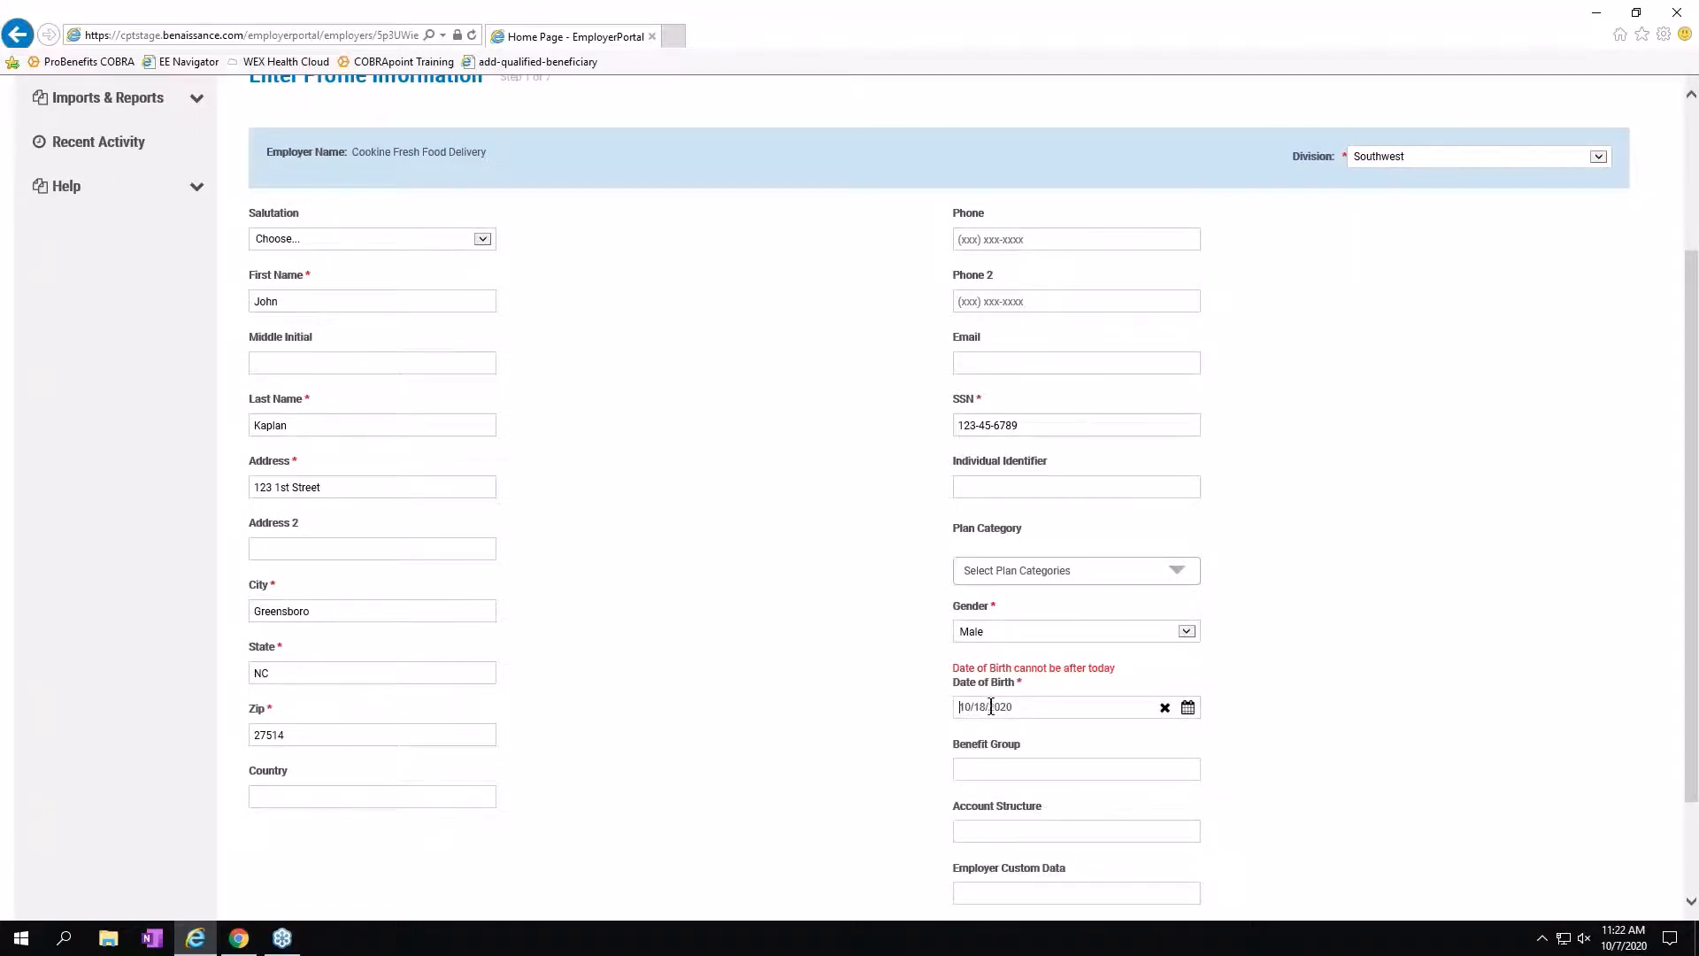
left_click_drag(991, 706, 1019, 706)
type("1996")
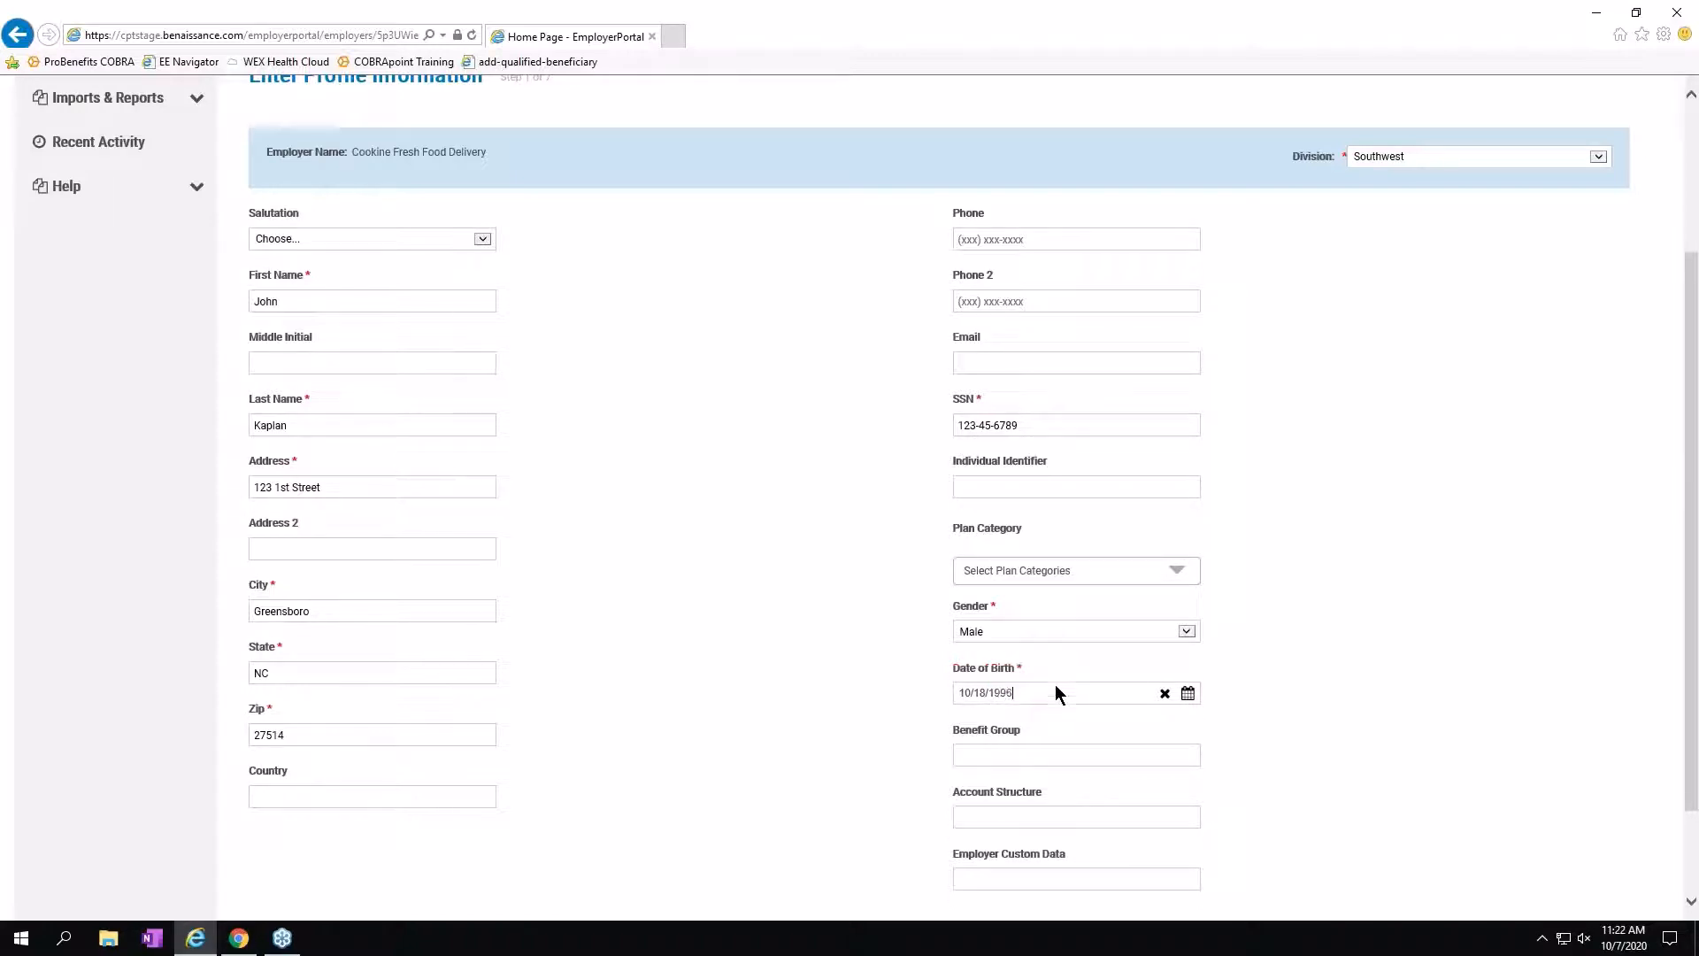
scroll(1368, 714, "down", 2)
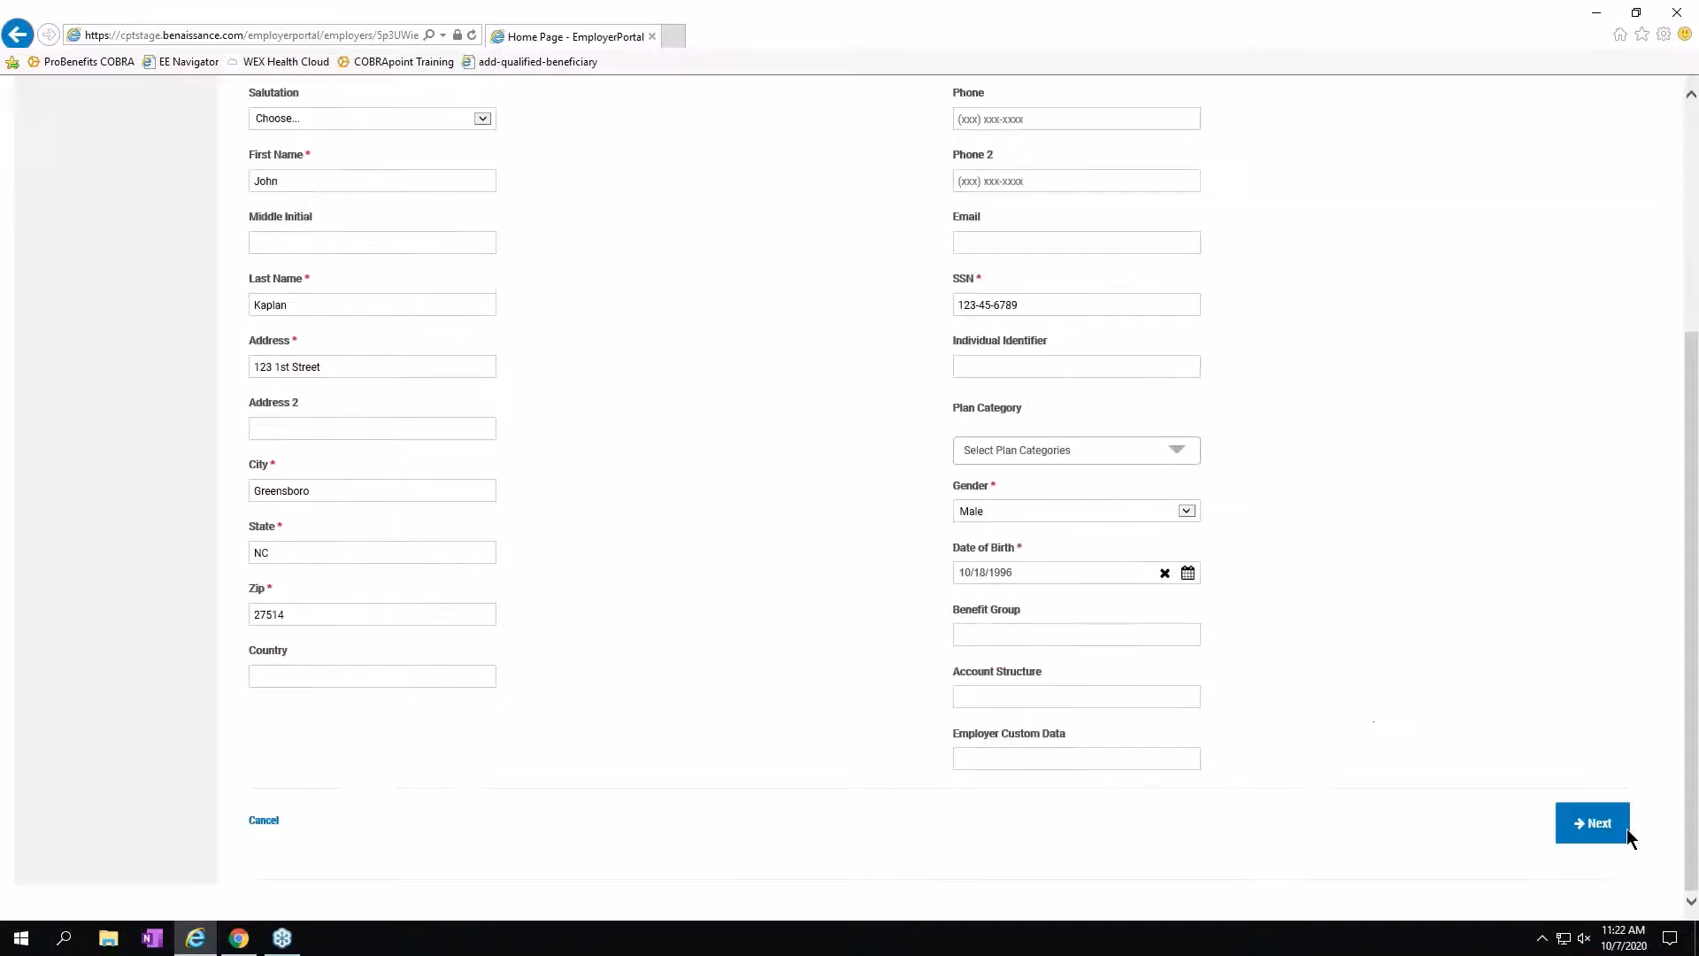
Advance to step 2 of 7, Enter Employee Information, and open the Event Type list.
left_click(1597, 830)
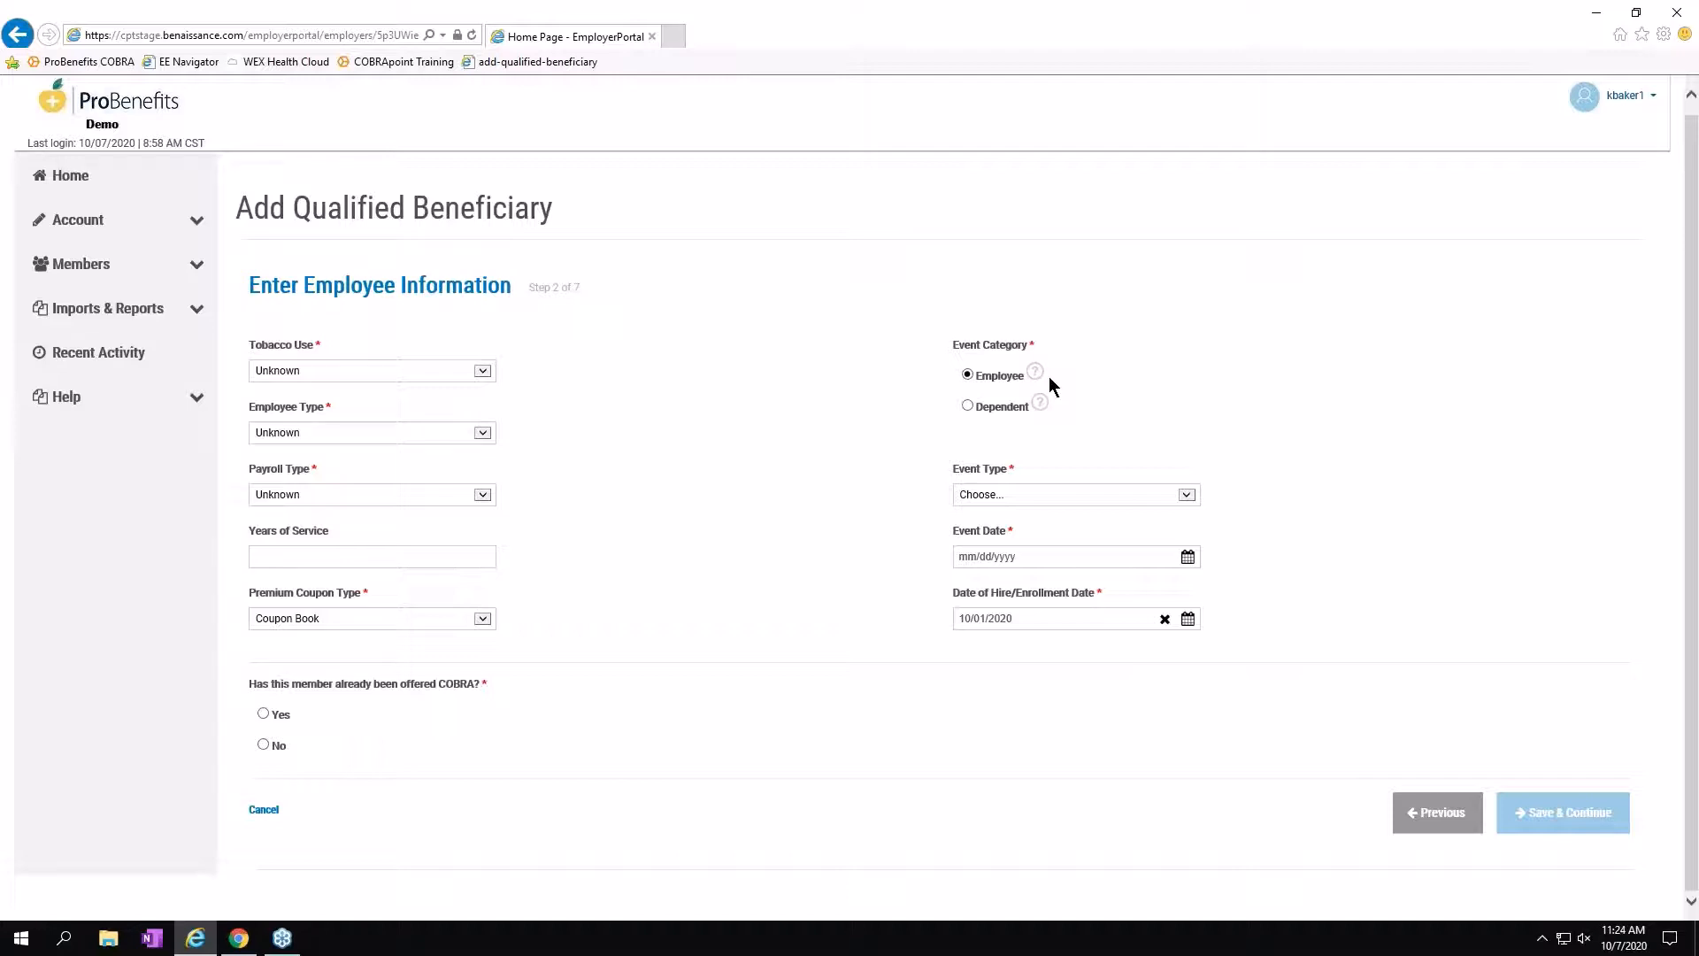
left_click(1186, 495)
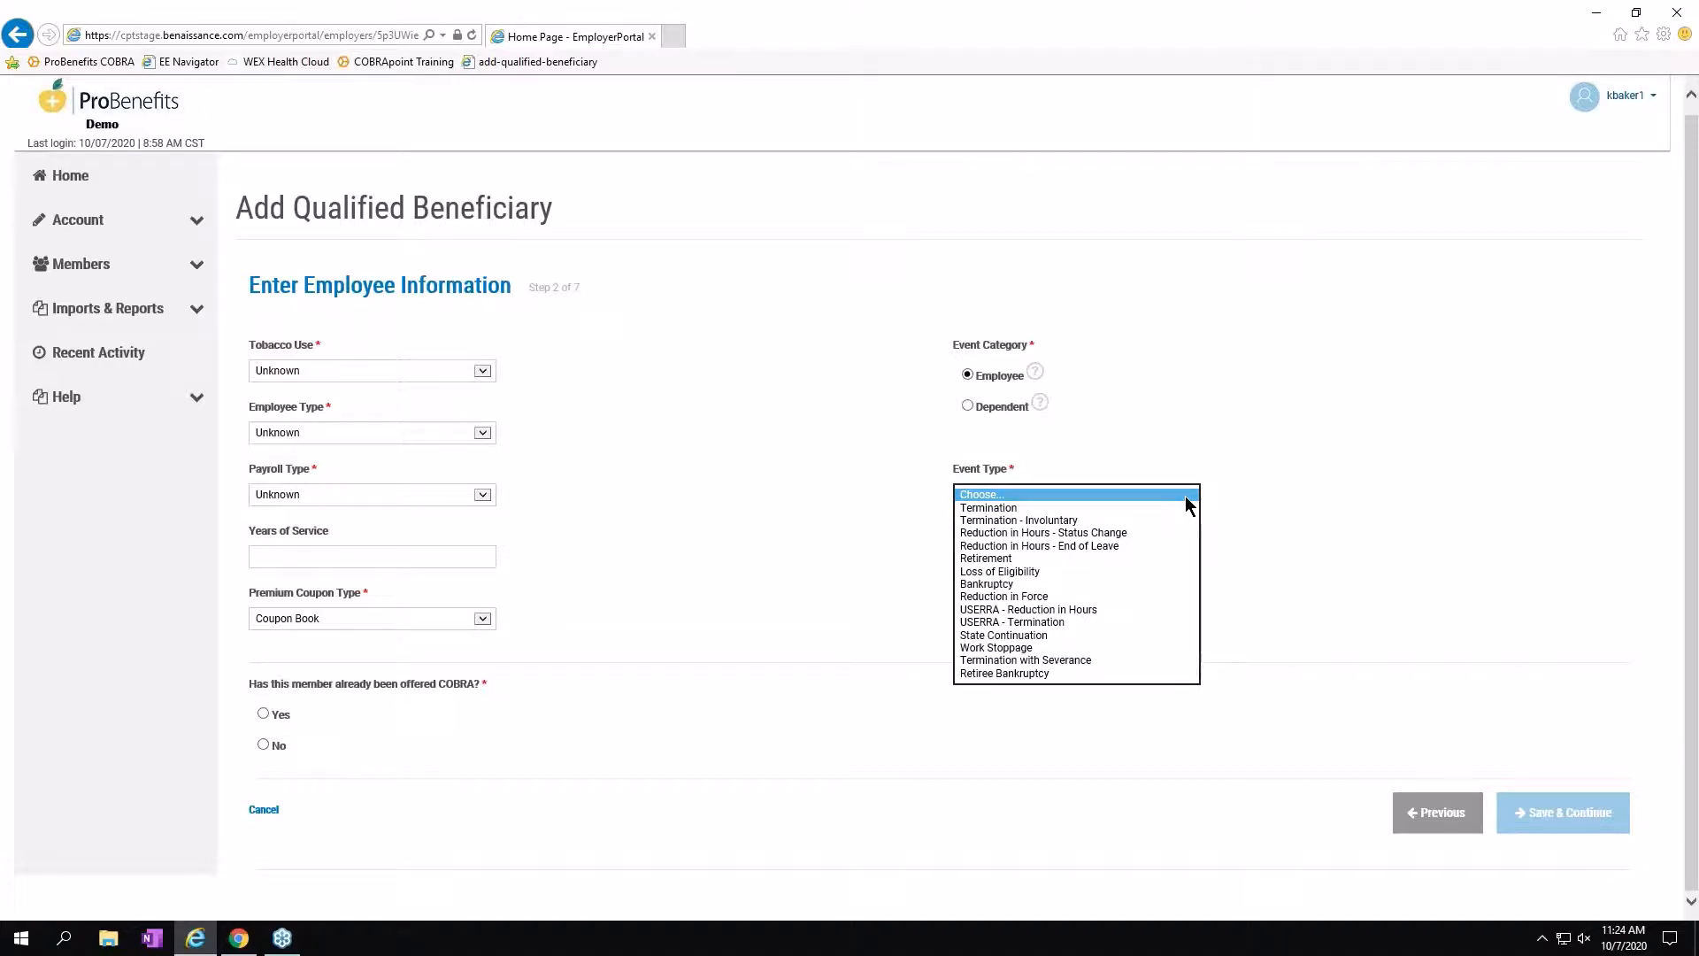
Record a Termination qualifying event dated 09/15/2020.
left_click(1022, 506)
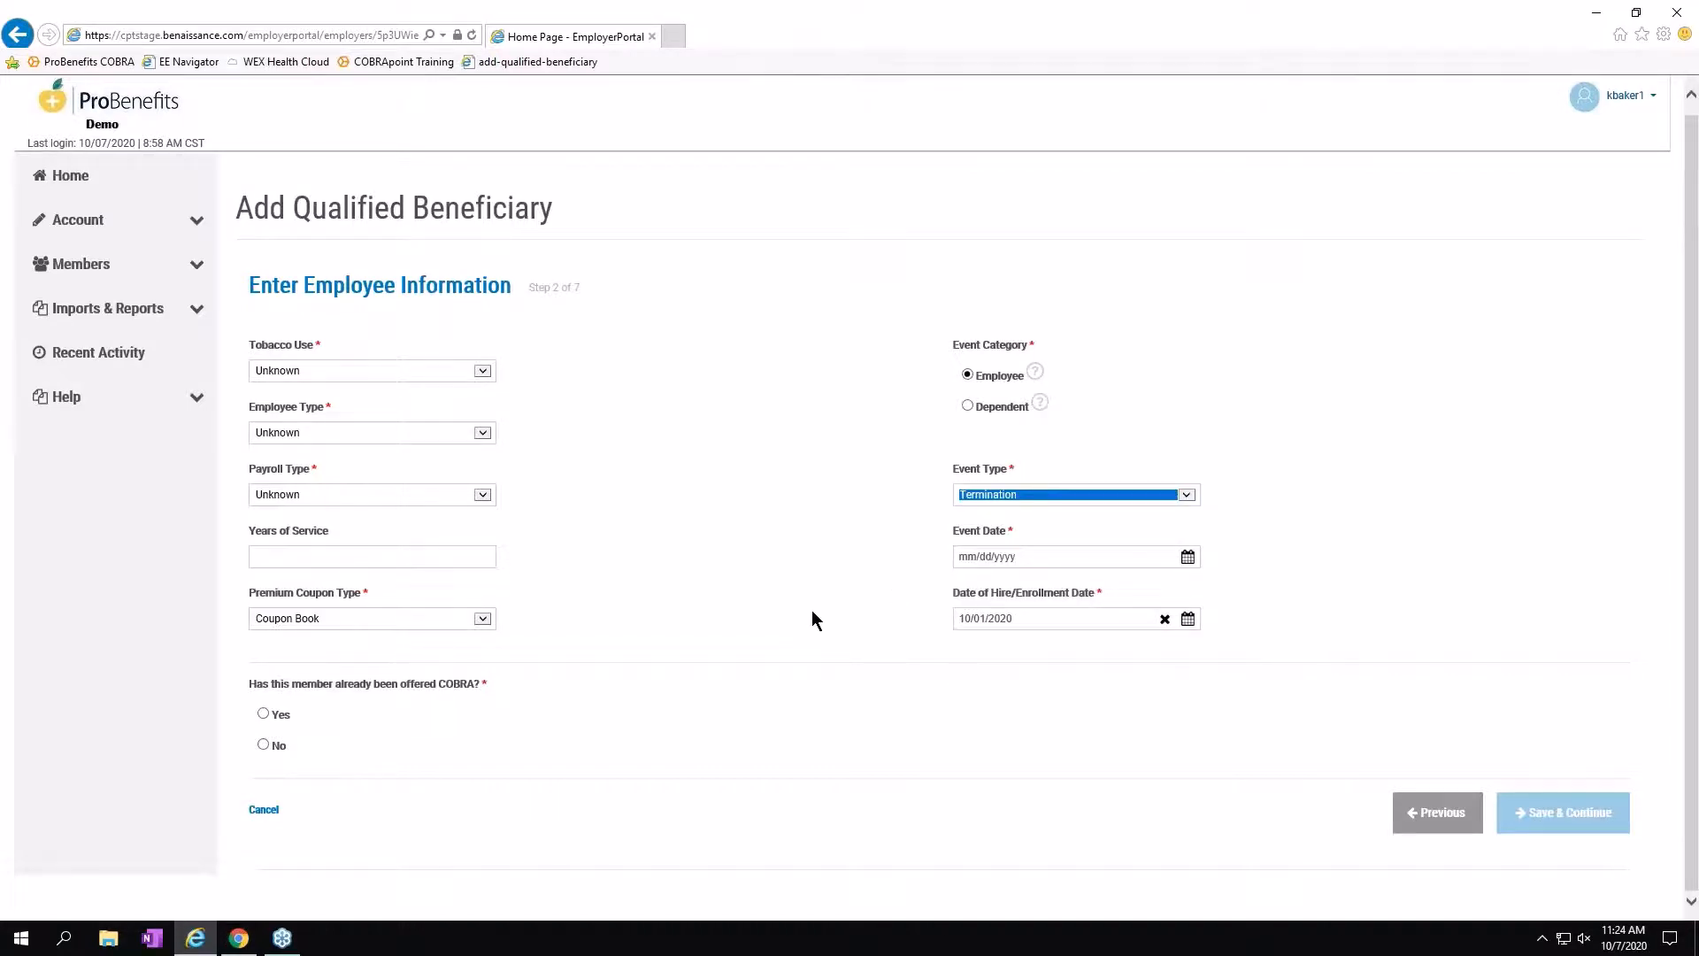
left_click(1185, 563)
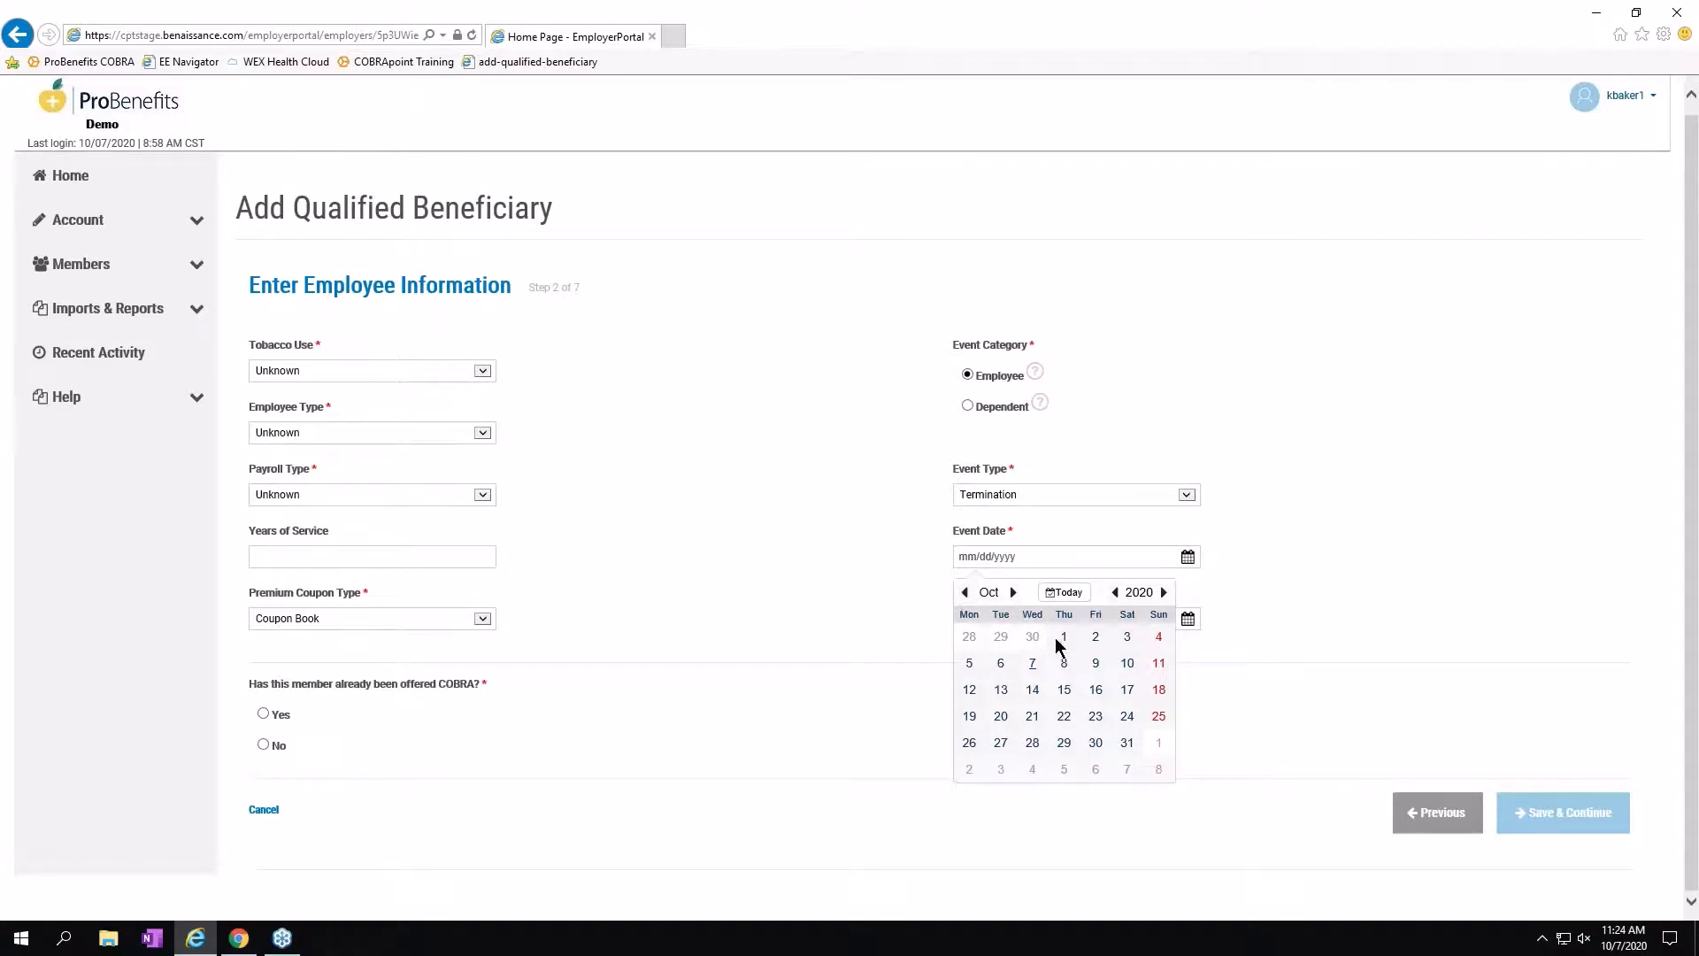
left_click(965, 593)
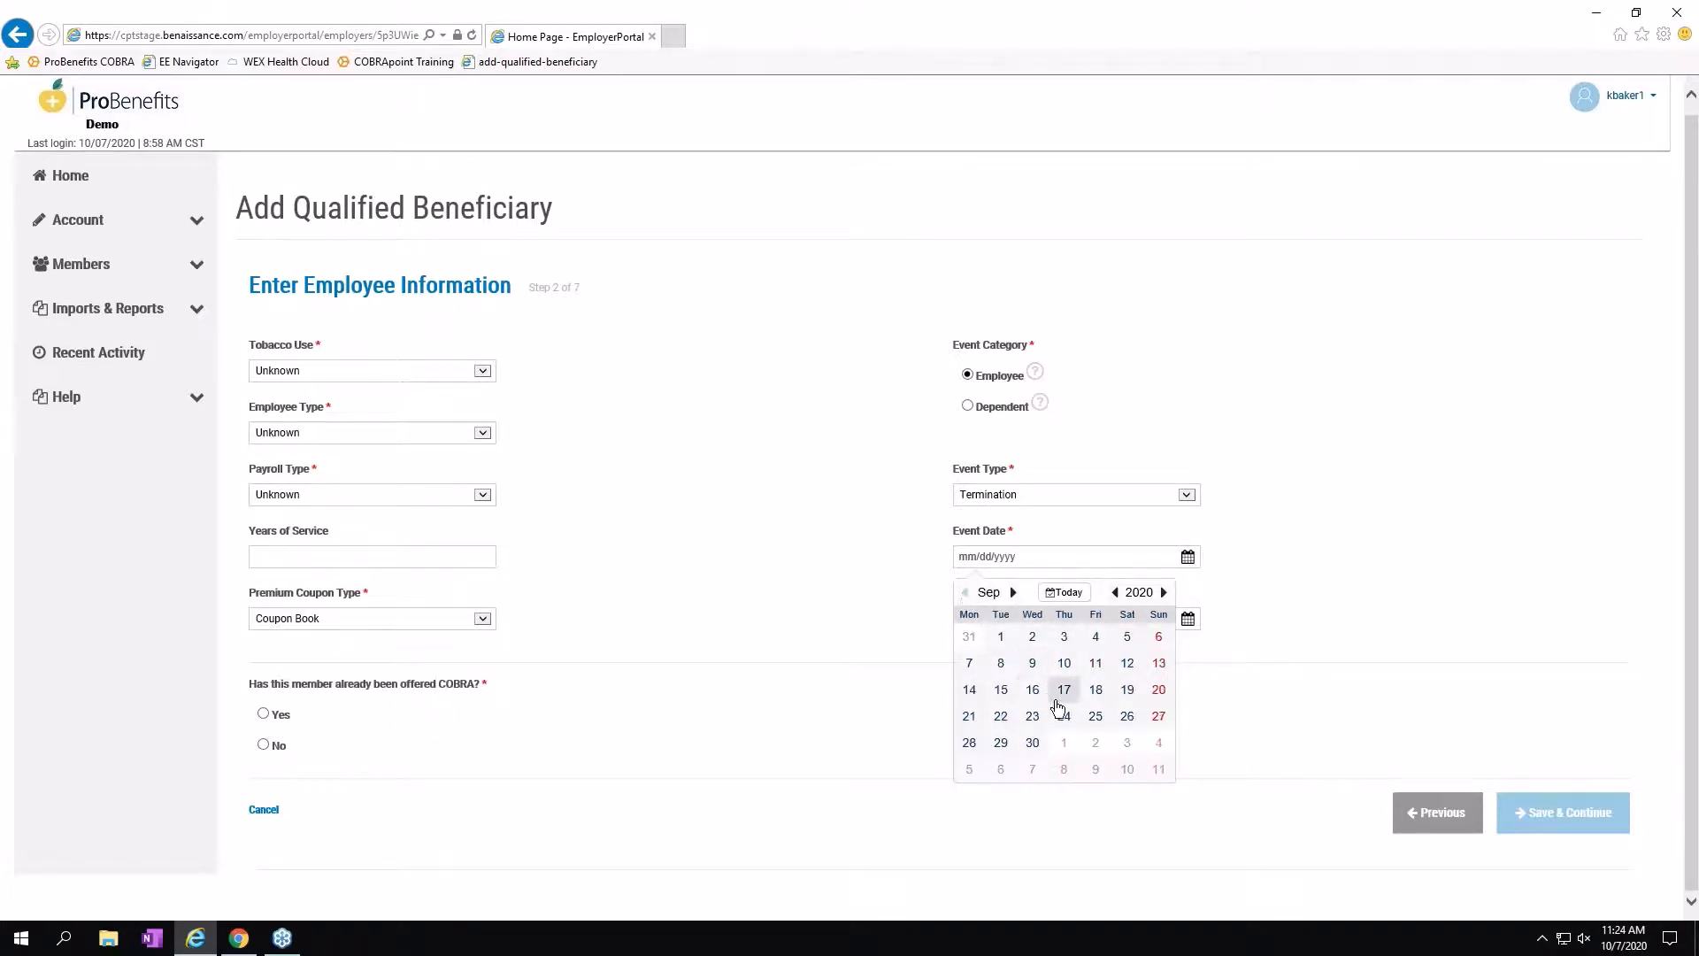
left_click(1001, 689)
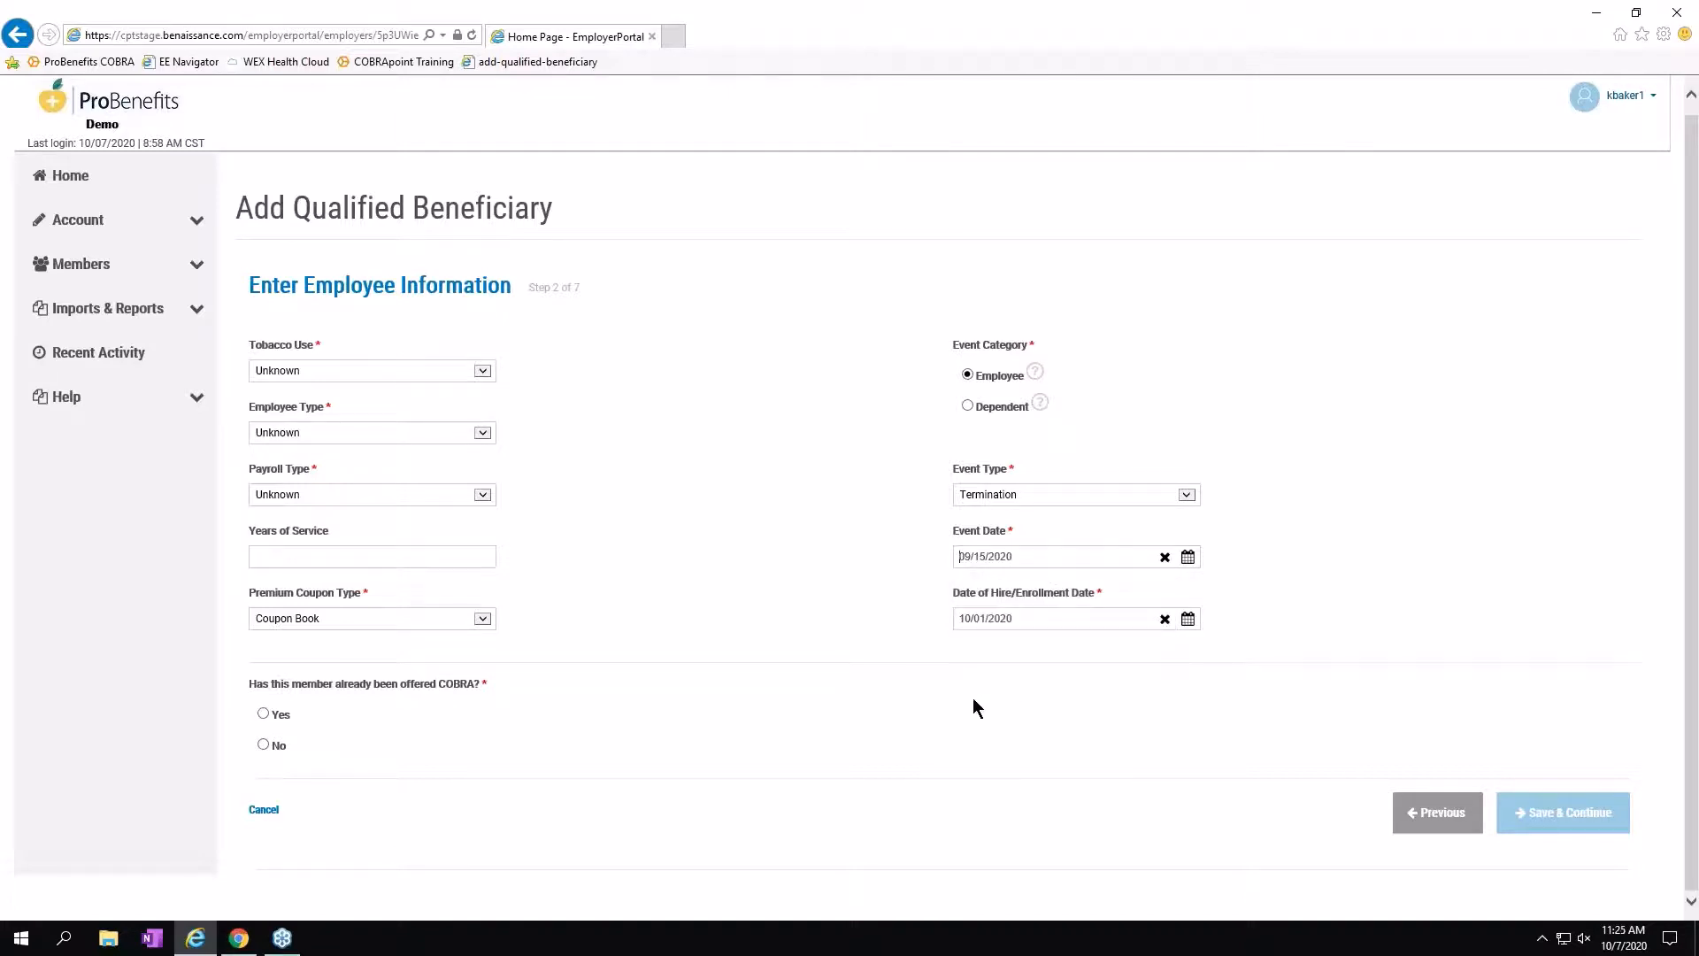
Set the hire date to 08/01/2020 and answer No to COBRA already offered.
left_click(1187, 620)
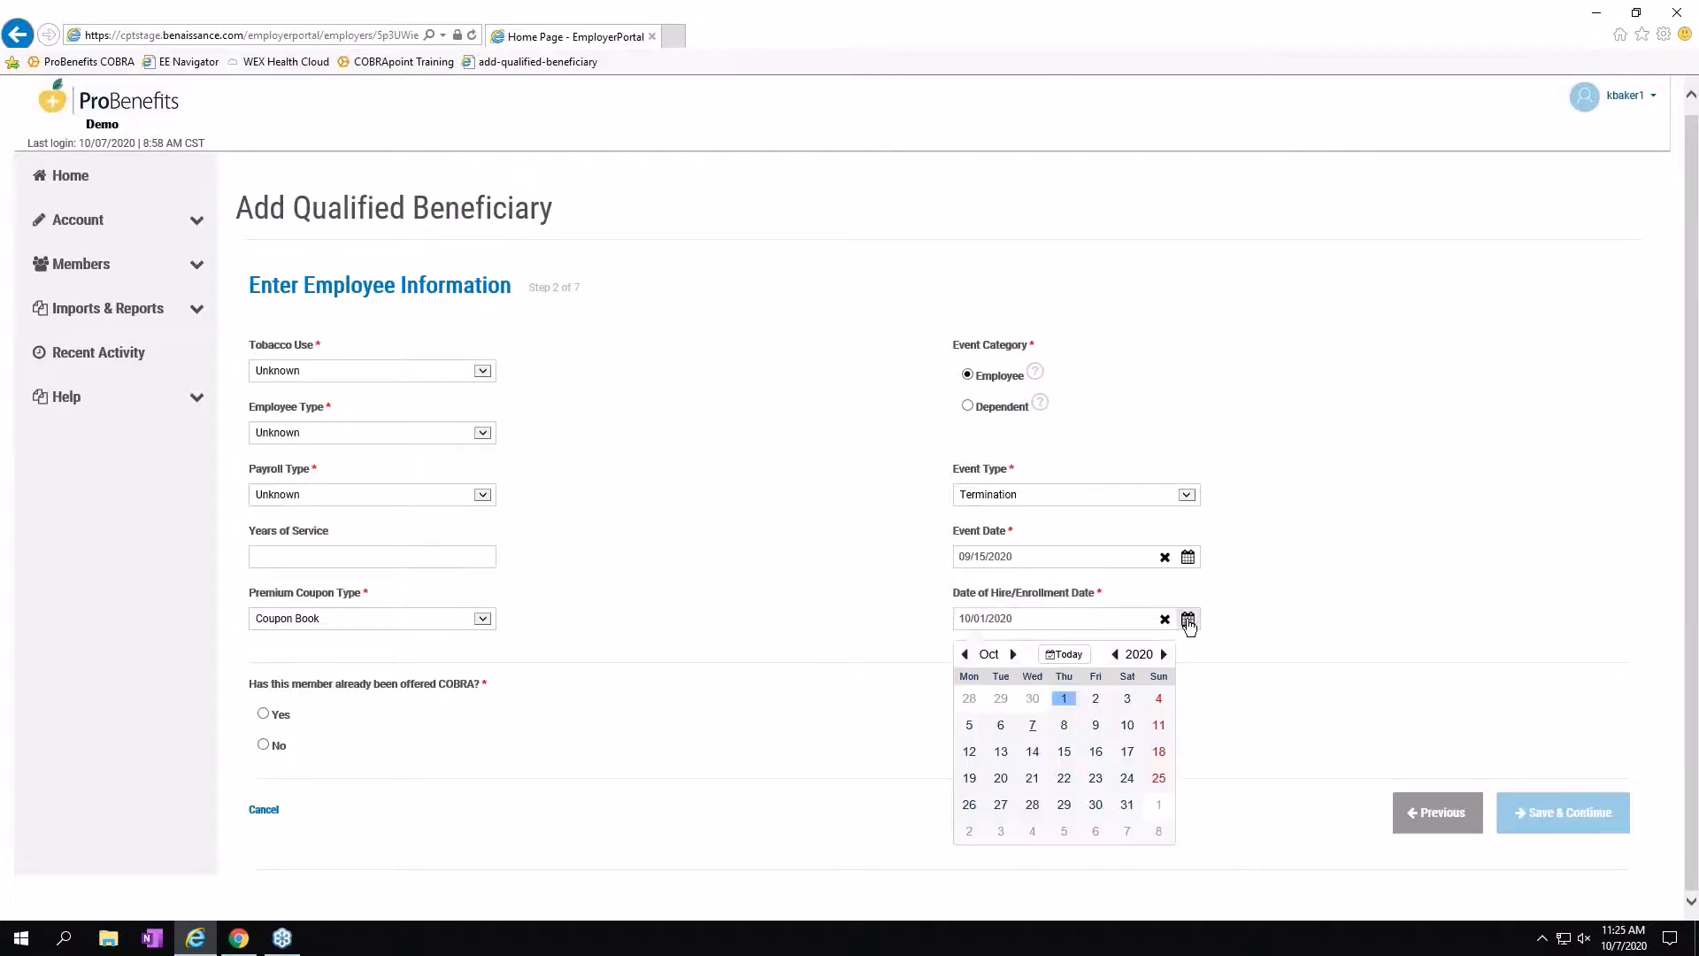
left_click(965, 654)
left_click(965, 654)
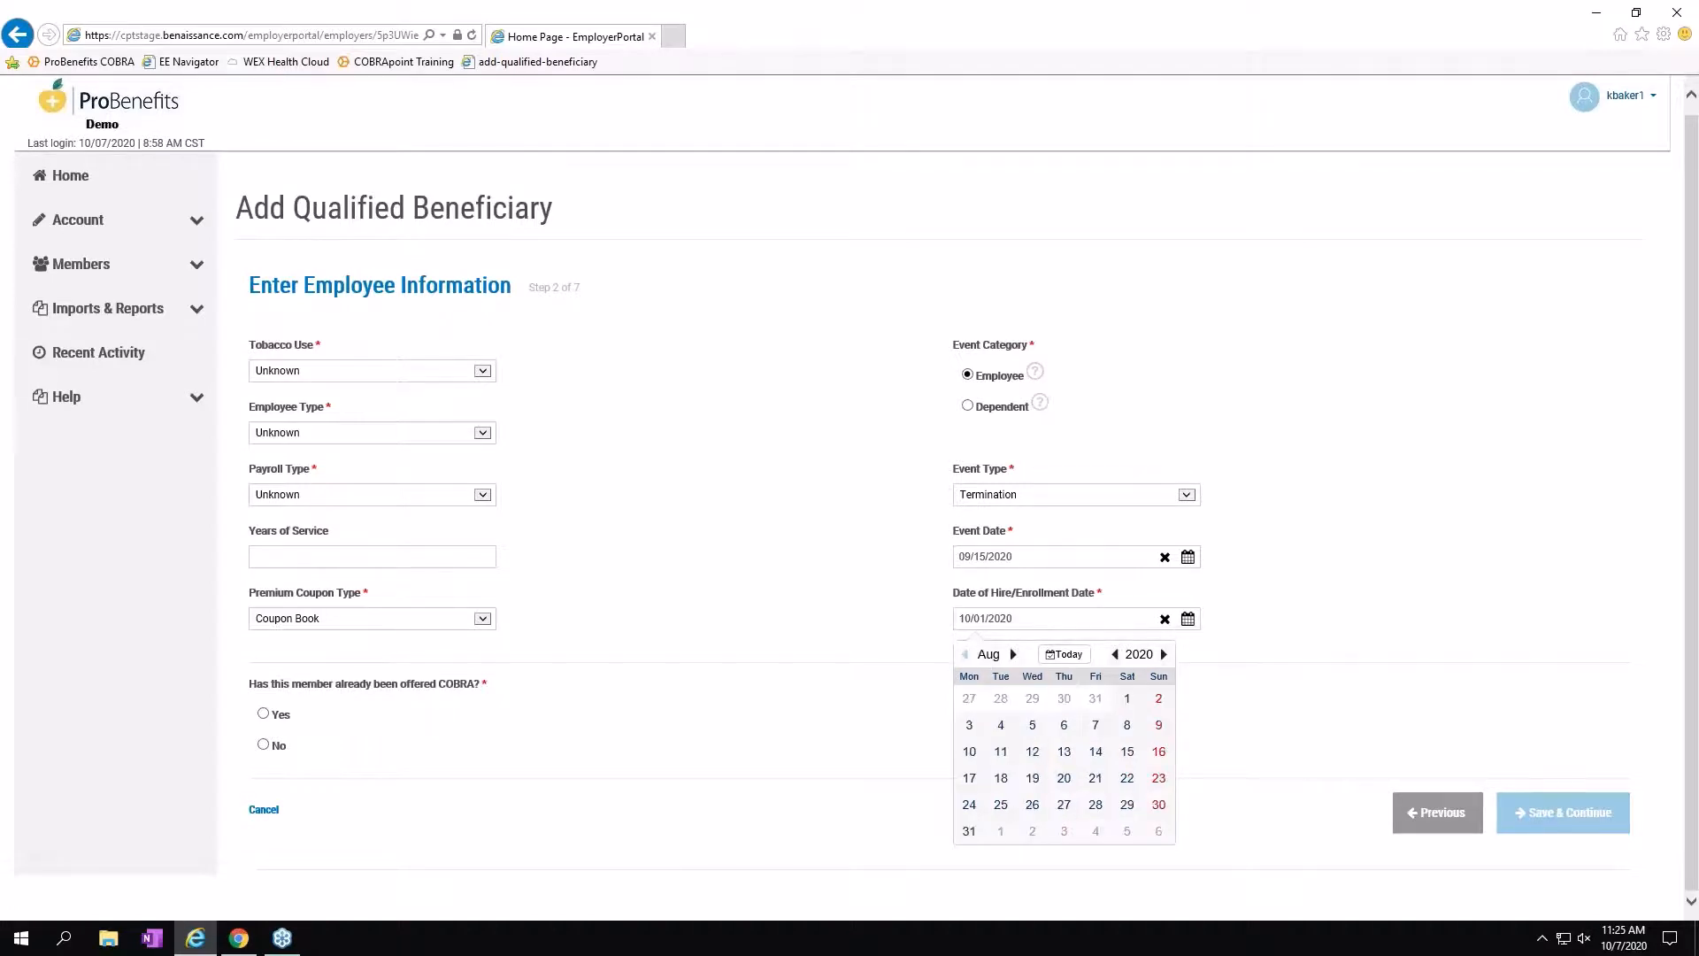
left_click(1126, 699)
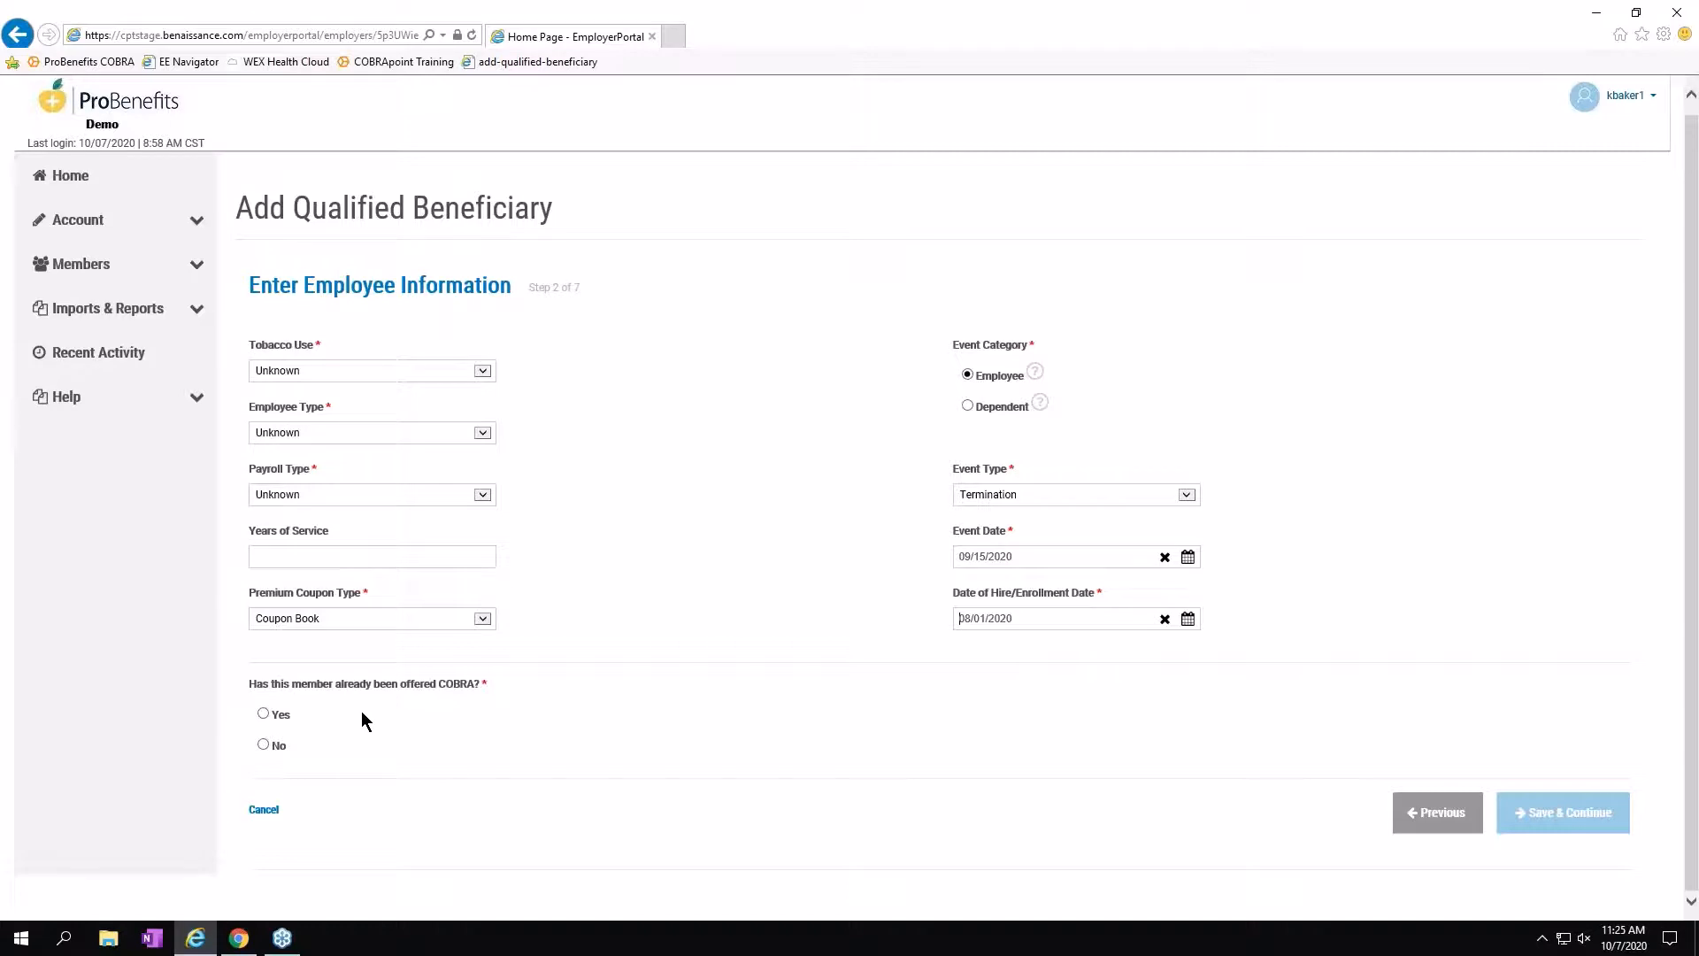
left_click(271, 750)
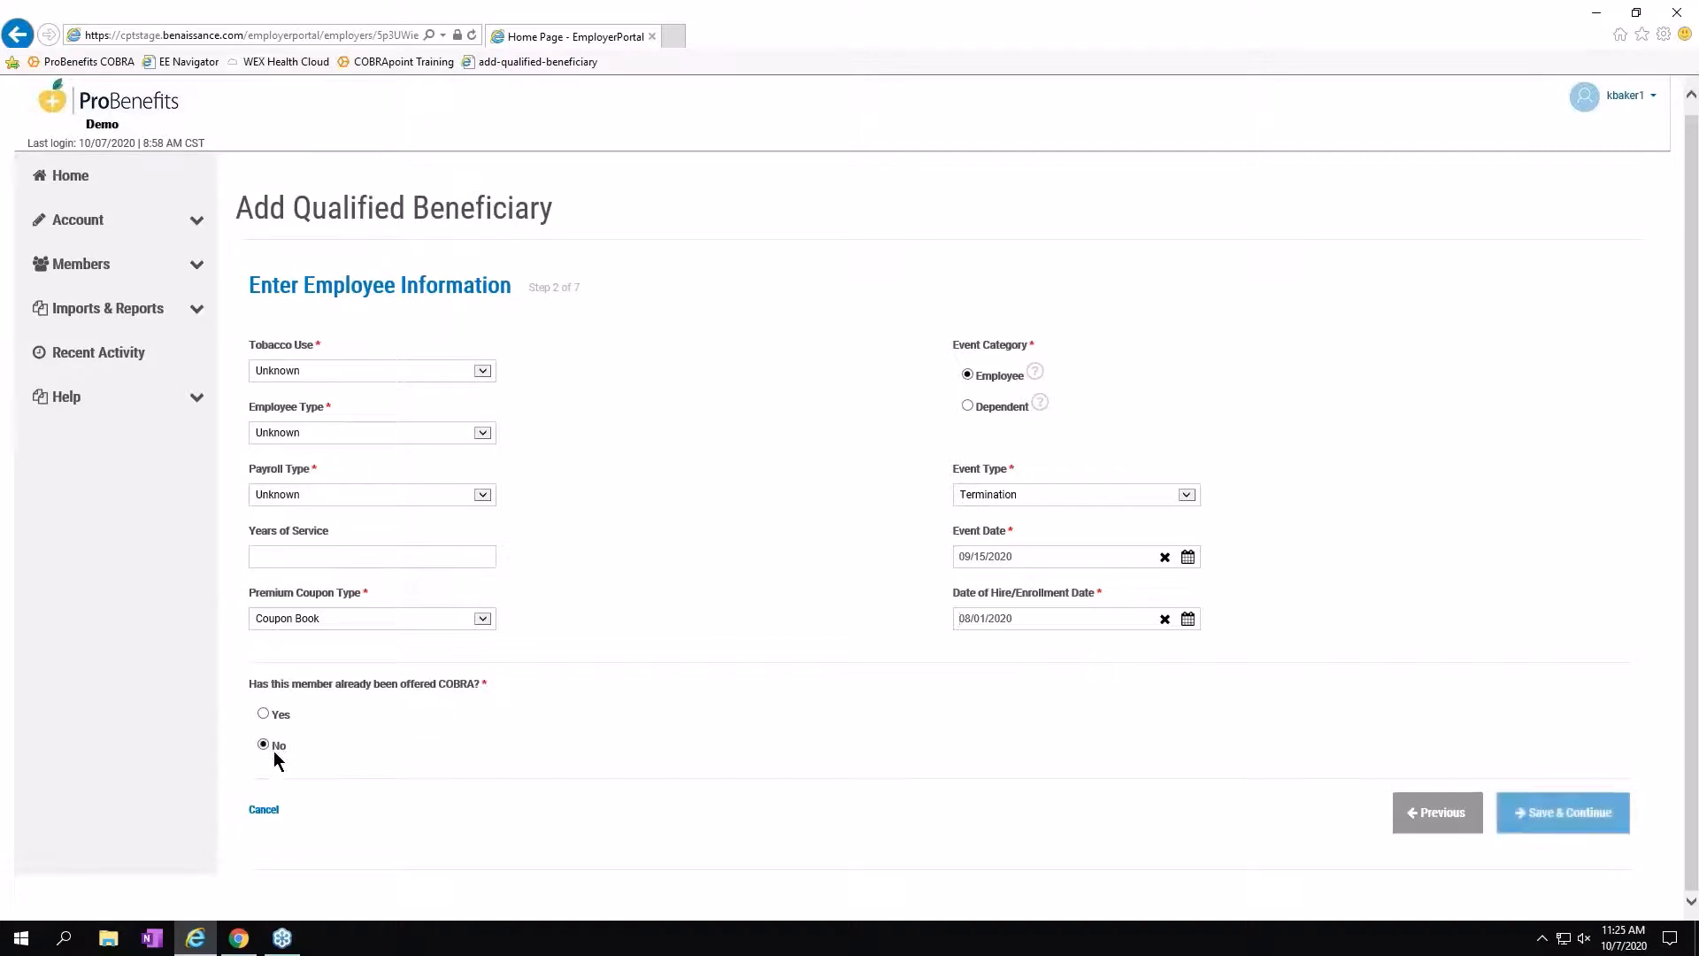
Save the employee information to reach step 3 of 7, Enter Plan Information, and start a new plan.
left_click(1593, 818)
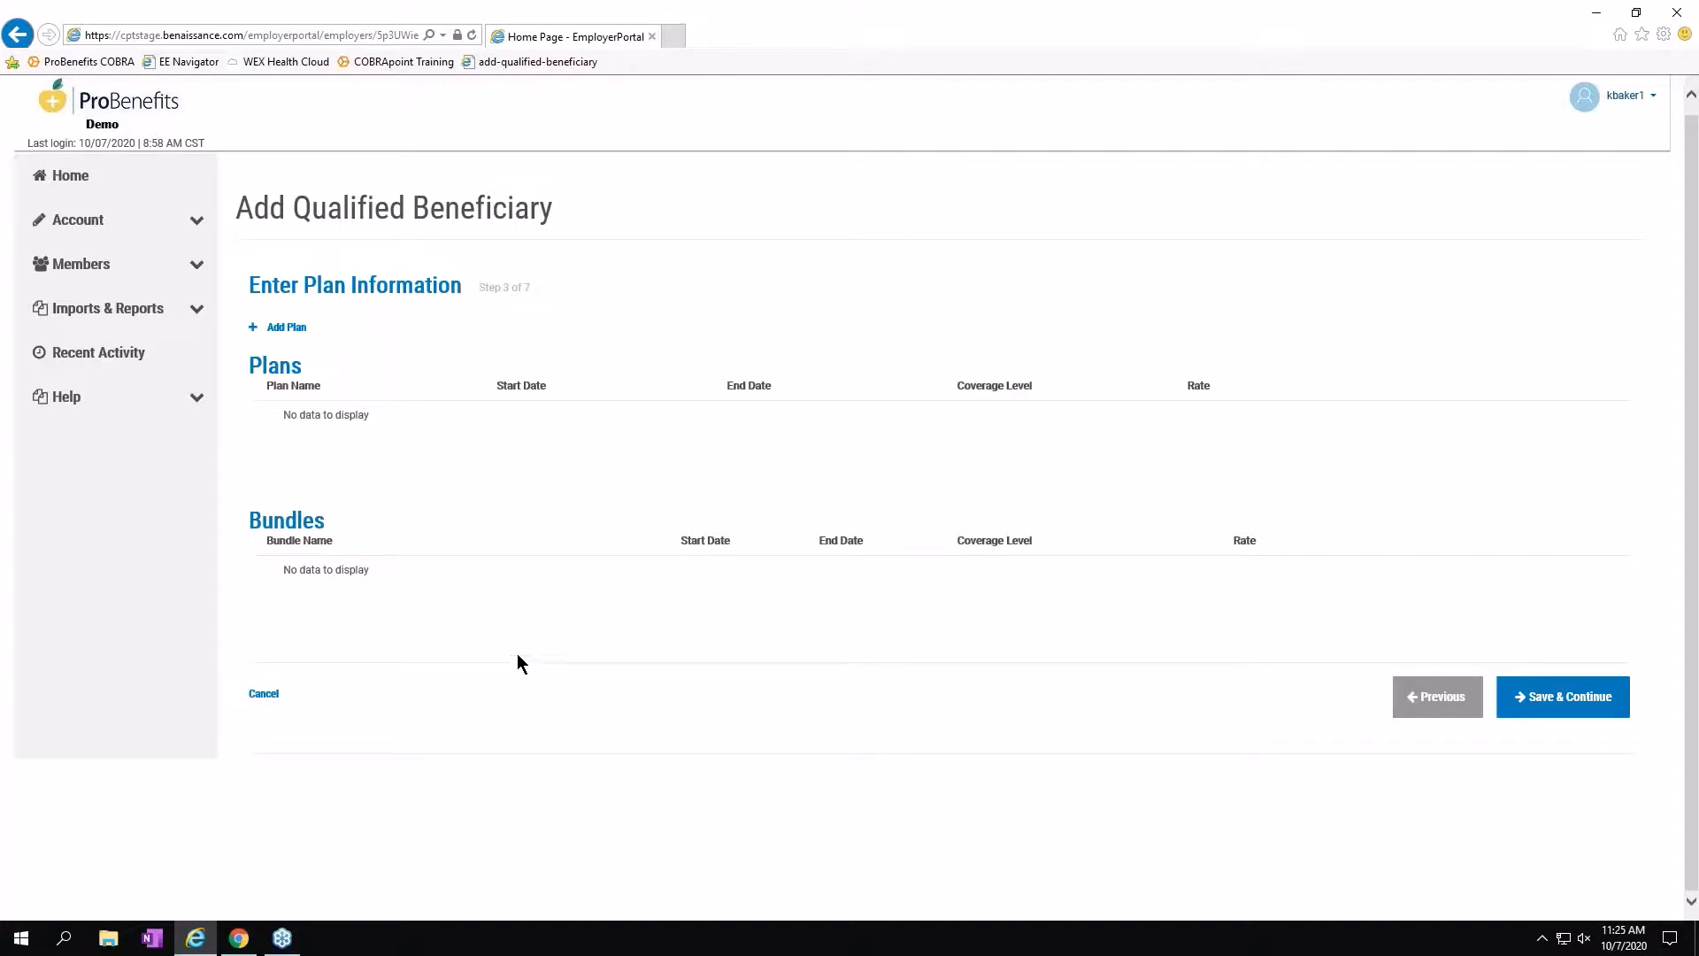
left_click(283, 332)
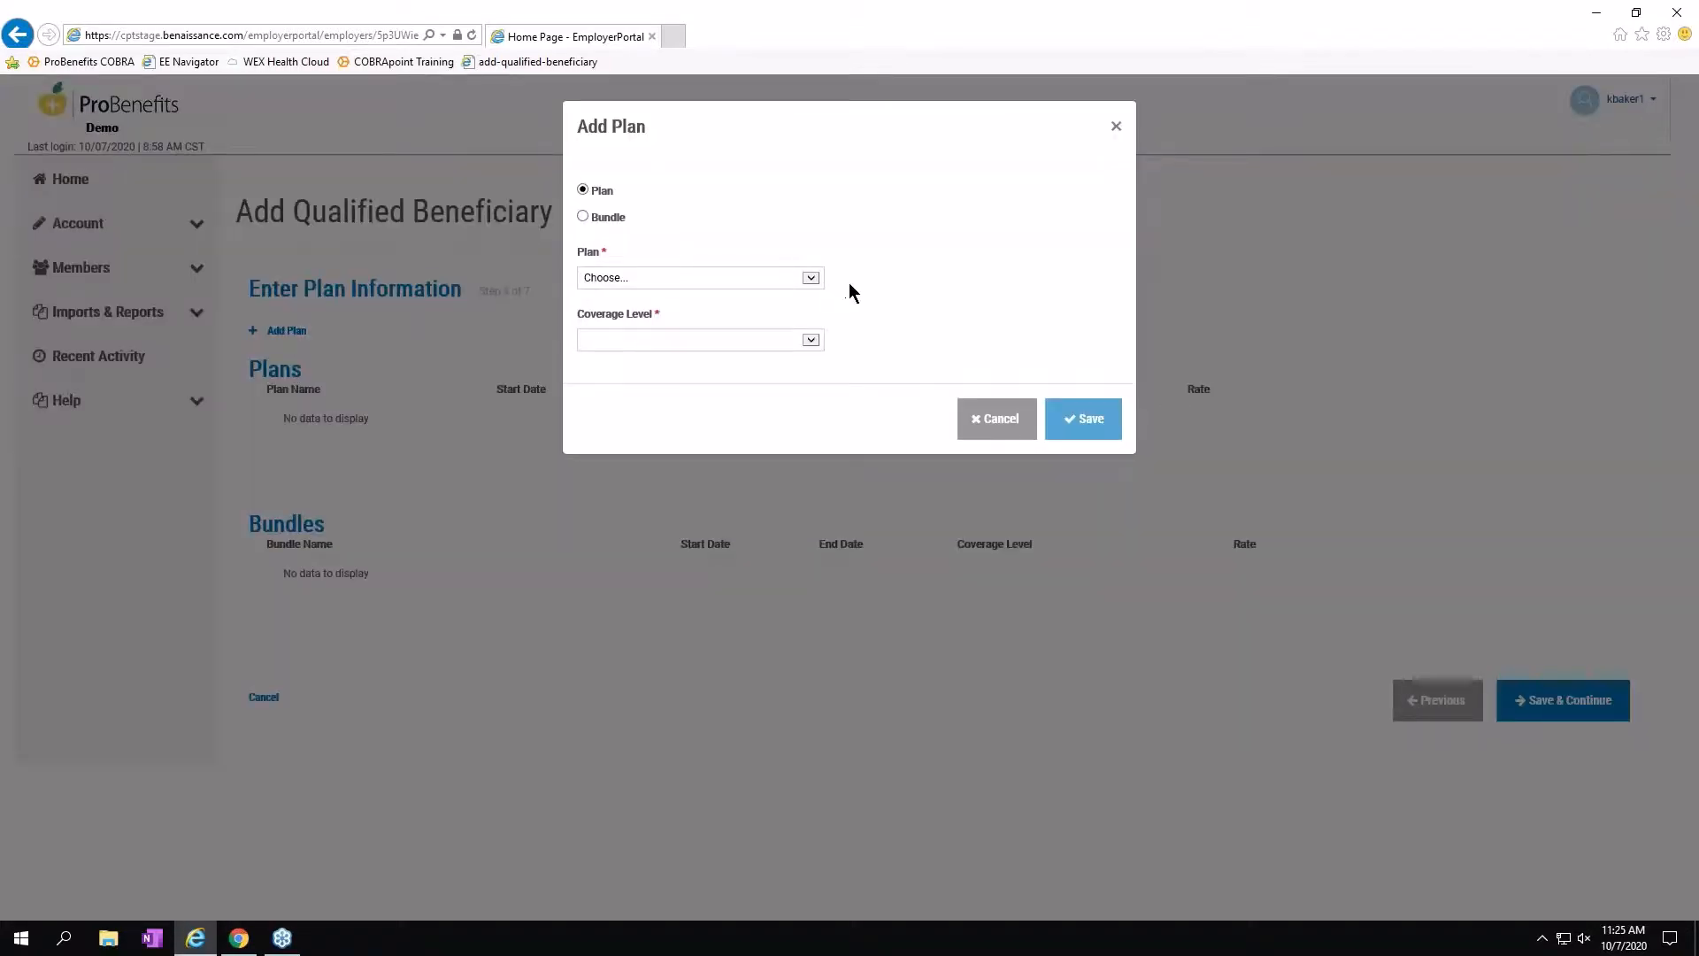
Choose Vision Plan at QB Only coverage, keeping the $178.00 rate and 10/01/2020 start.
left_click(811, 278)
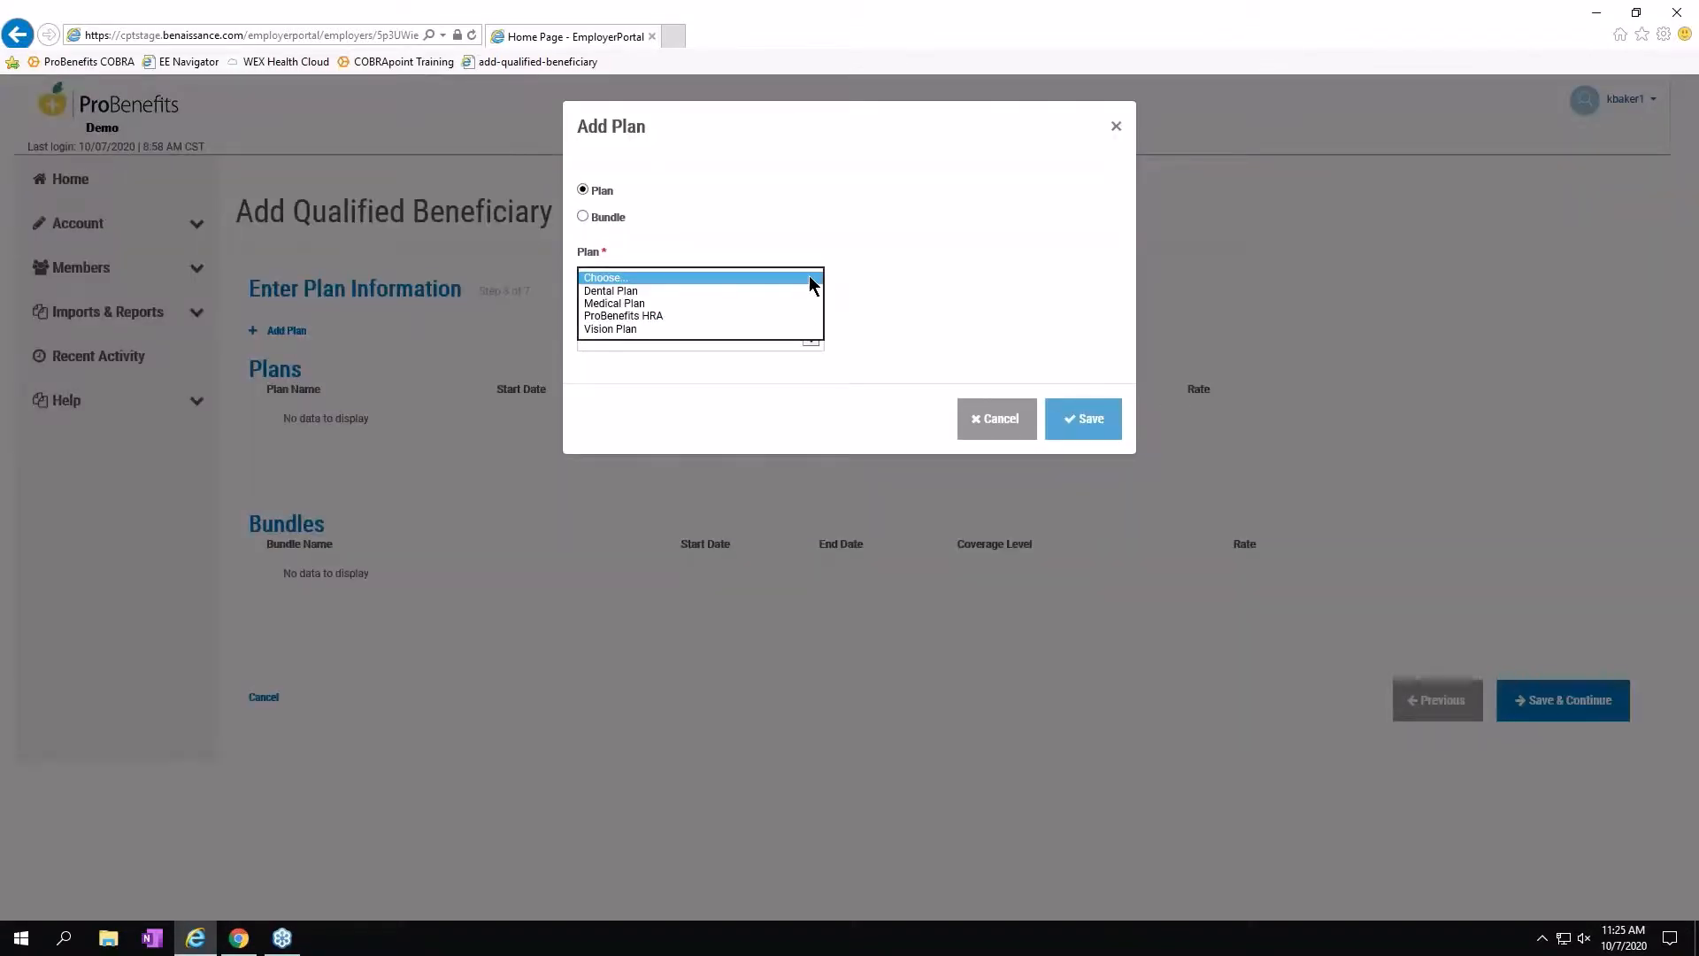
left_click(645, 330)
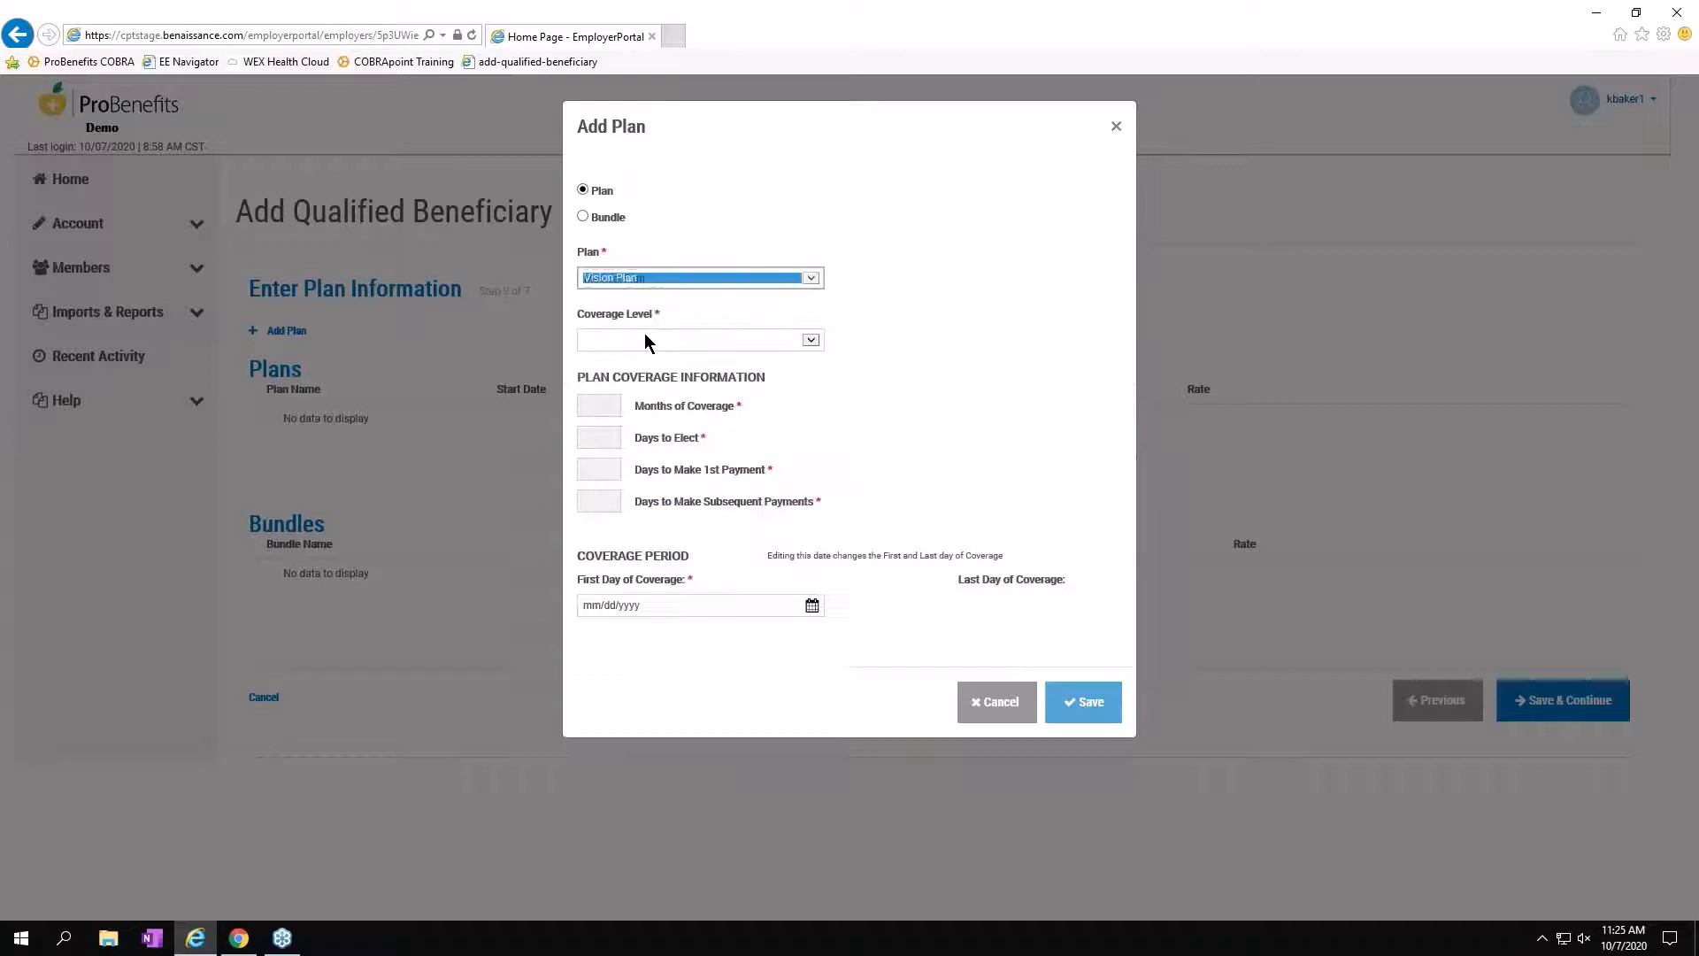
left_click(810, 341)
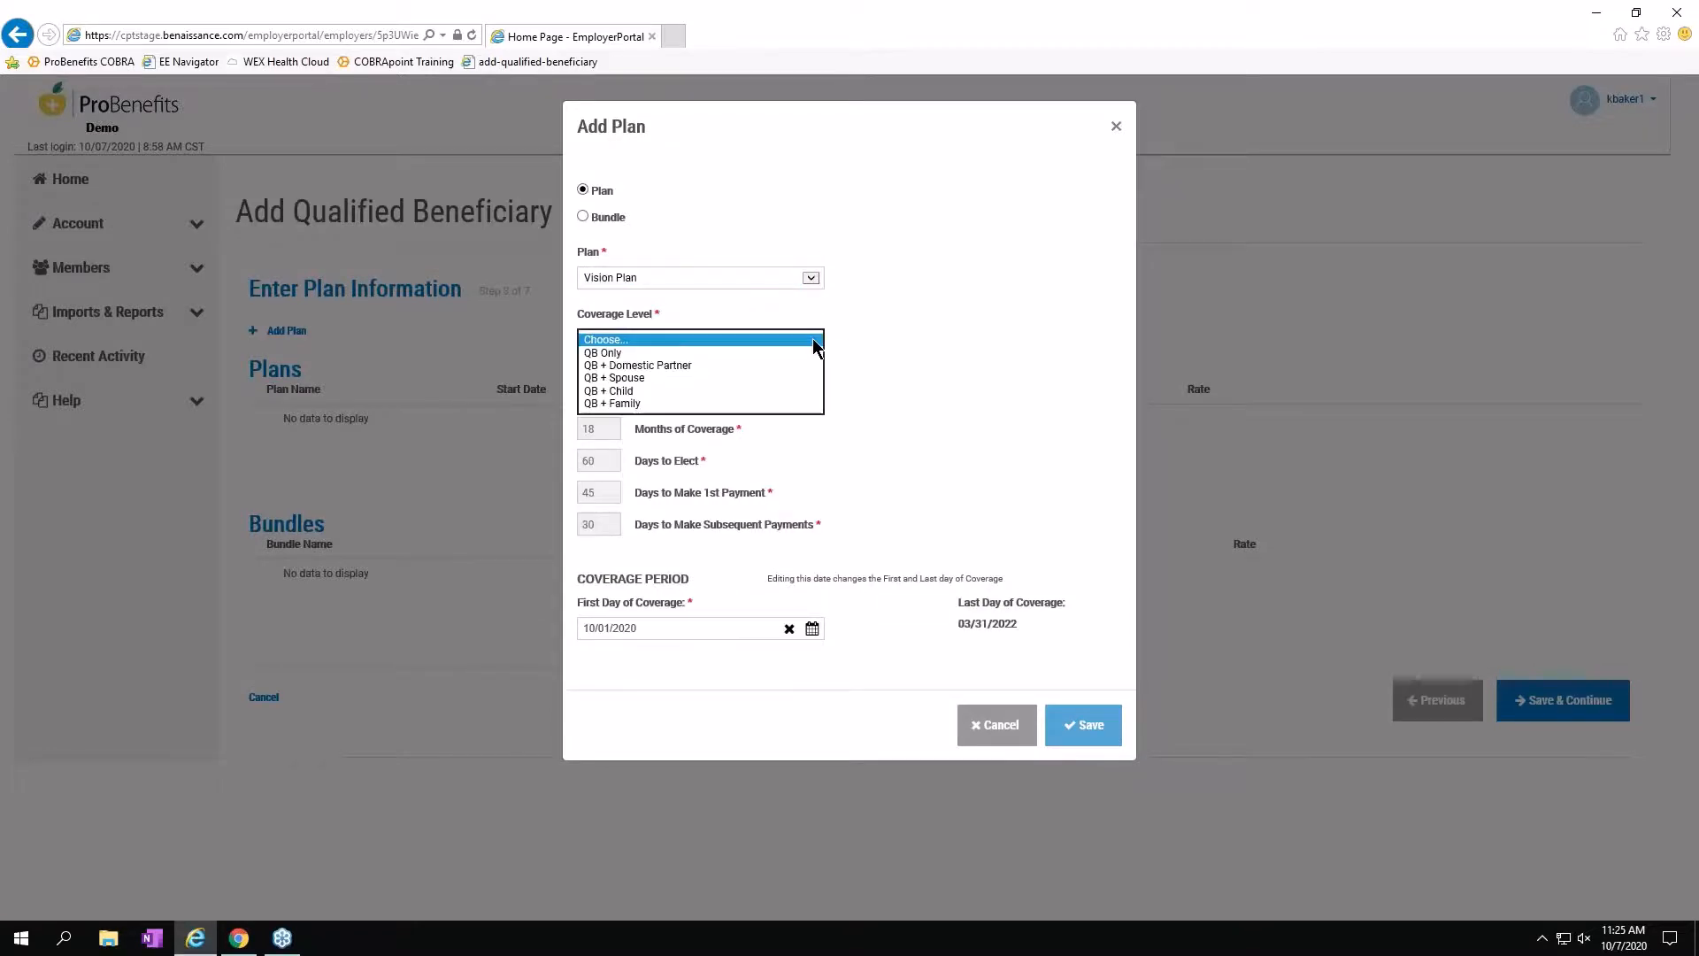
left_click(618, 352)
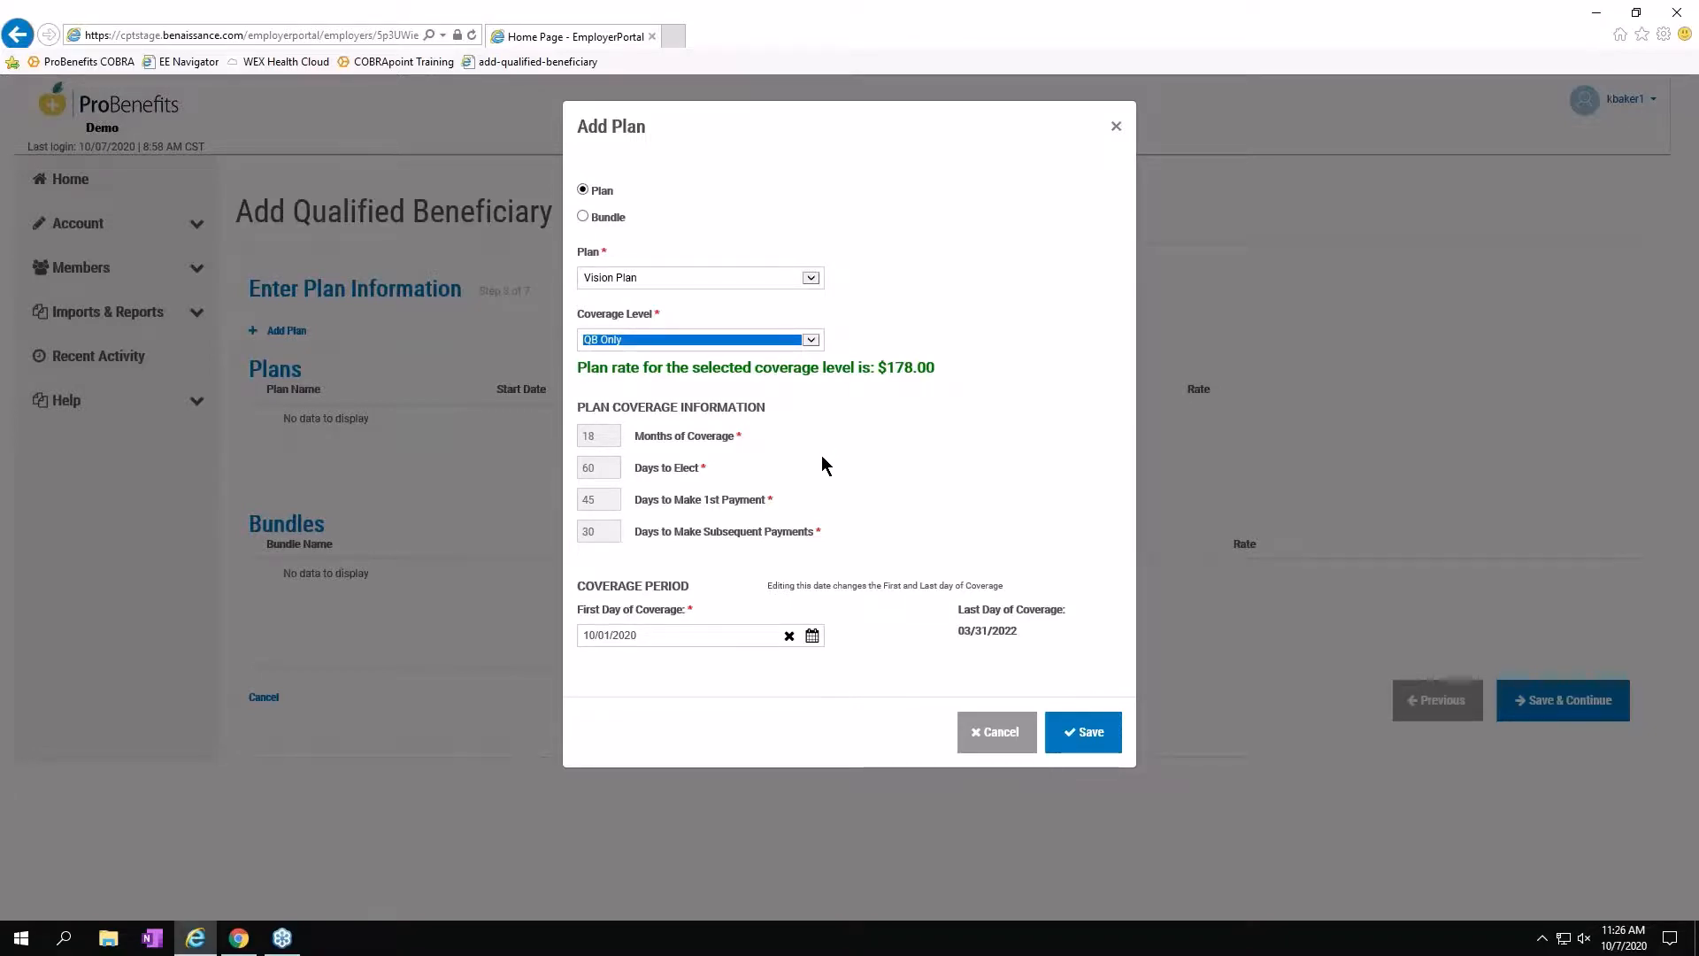
Save the Vision Plan so it appears in the Plans table at QB Only, $178.00.
left_click(1065, 732)
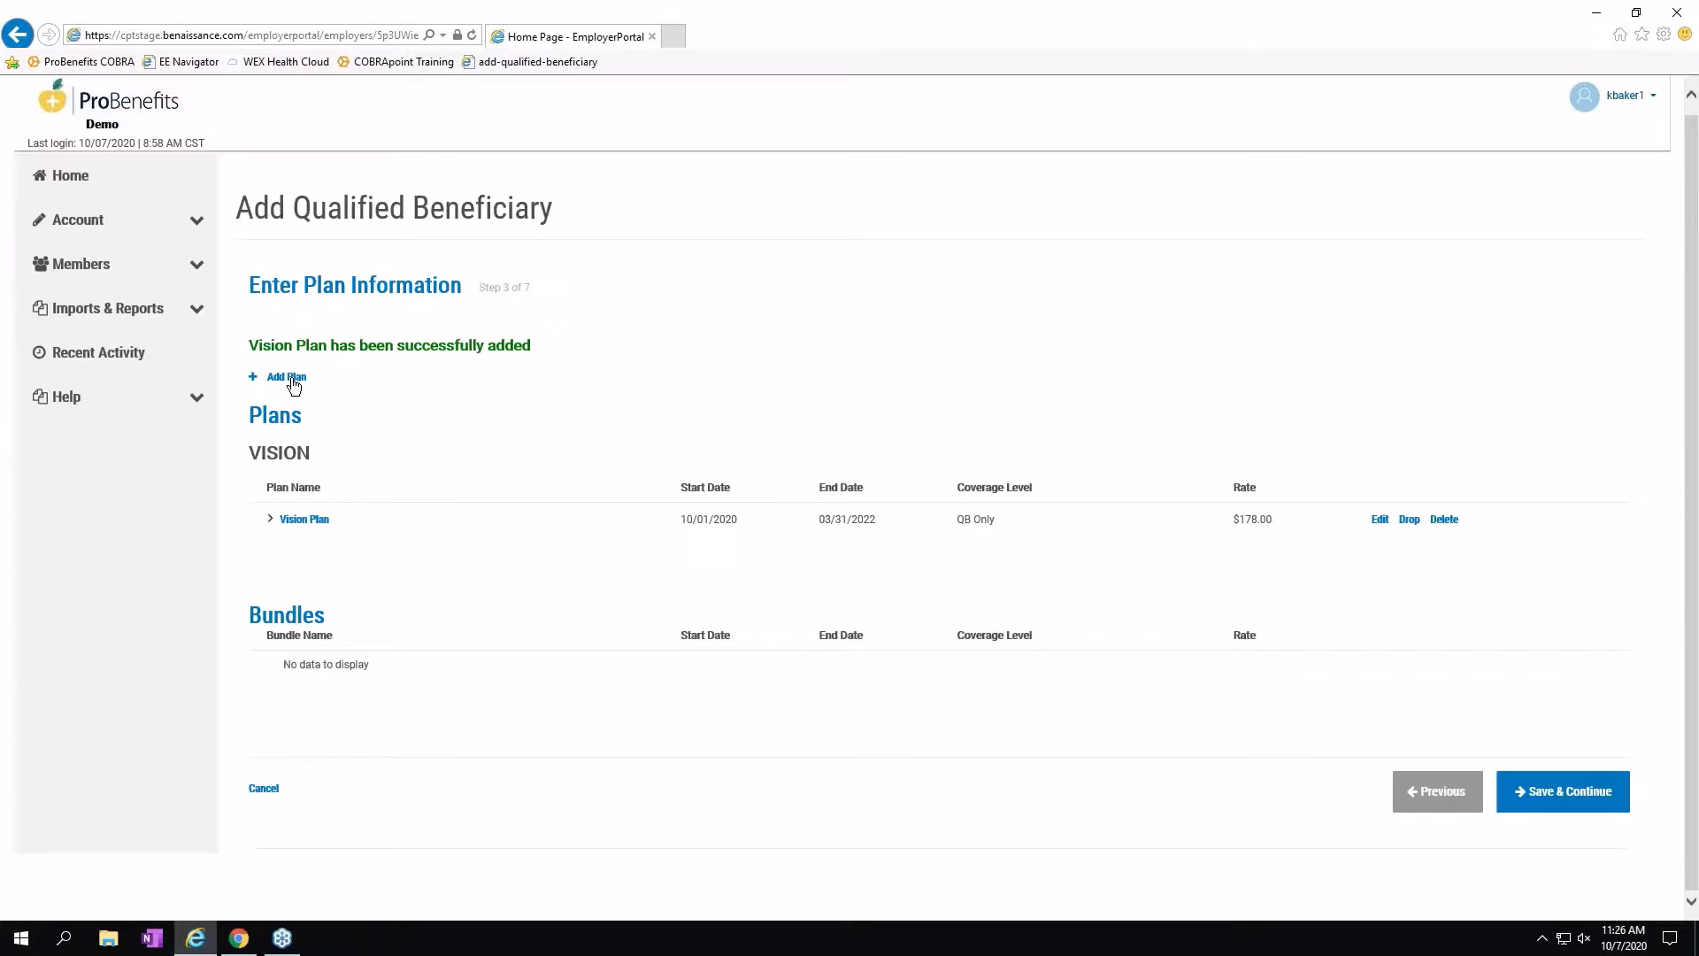
Skip Dependents, Subsidies, Letter Inserts and Attachments, then submit the qualified beneficiary.
left_click(1549, 801)
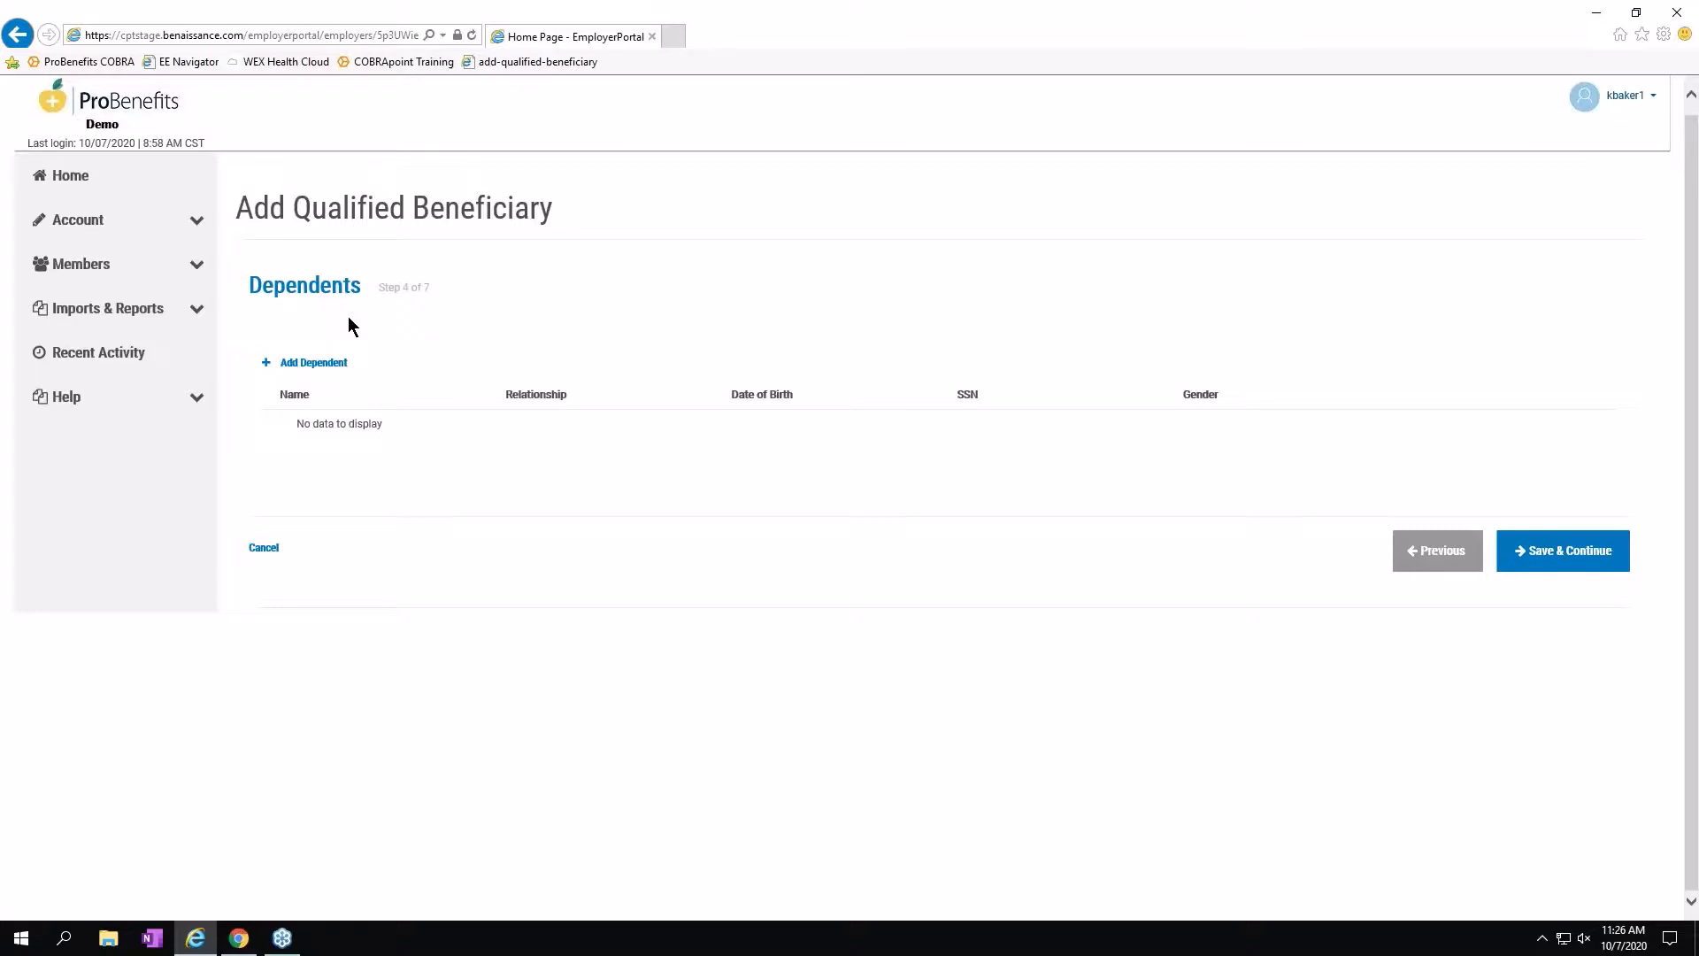
left_click(1544, 557)
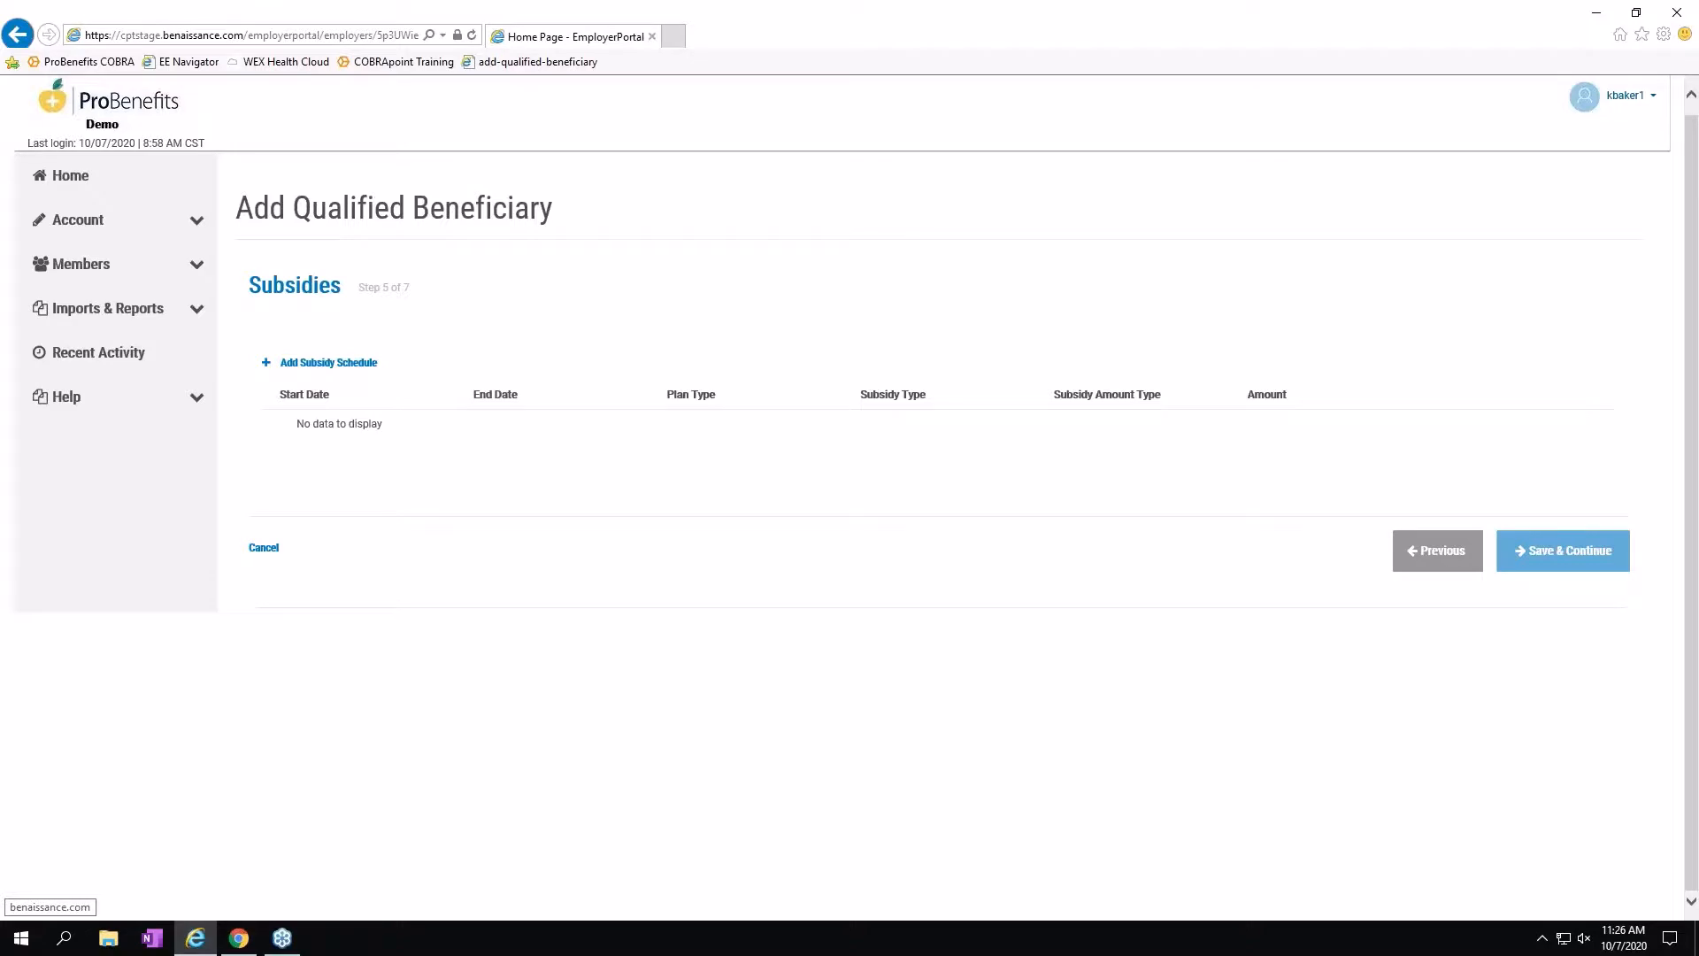
left_click(1547, 561)
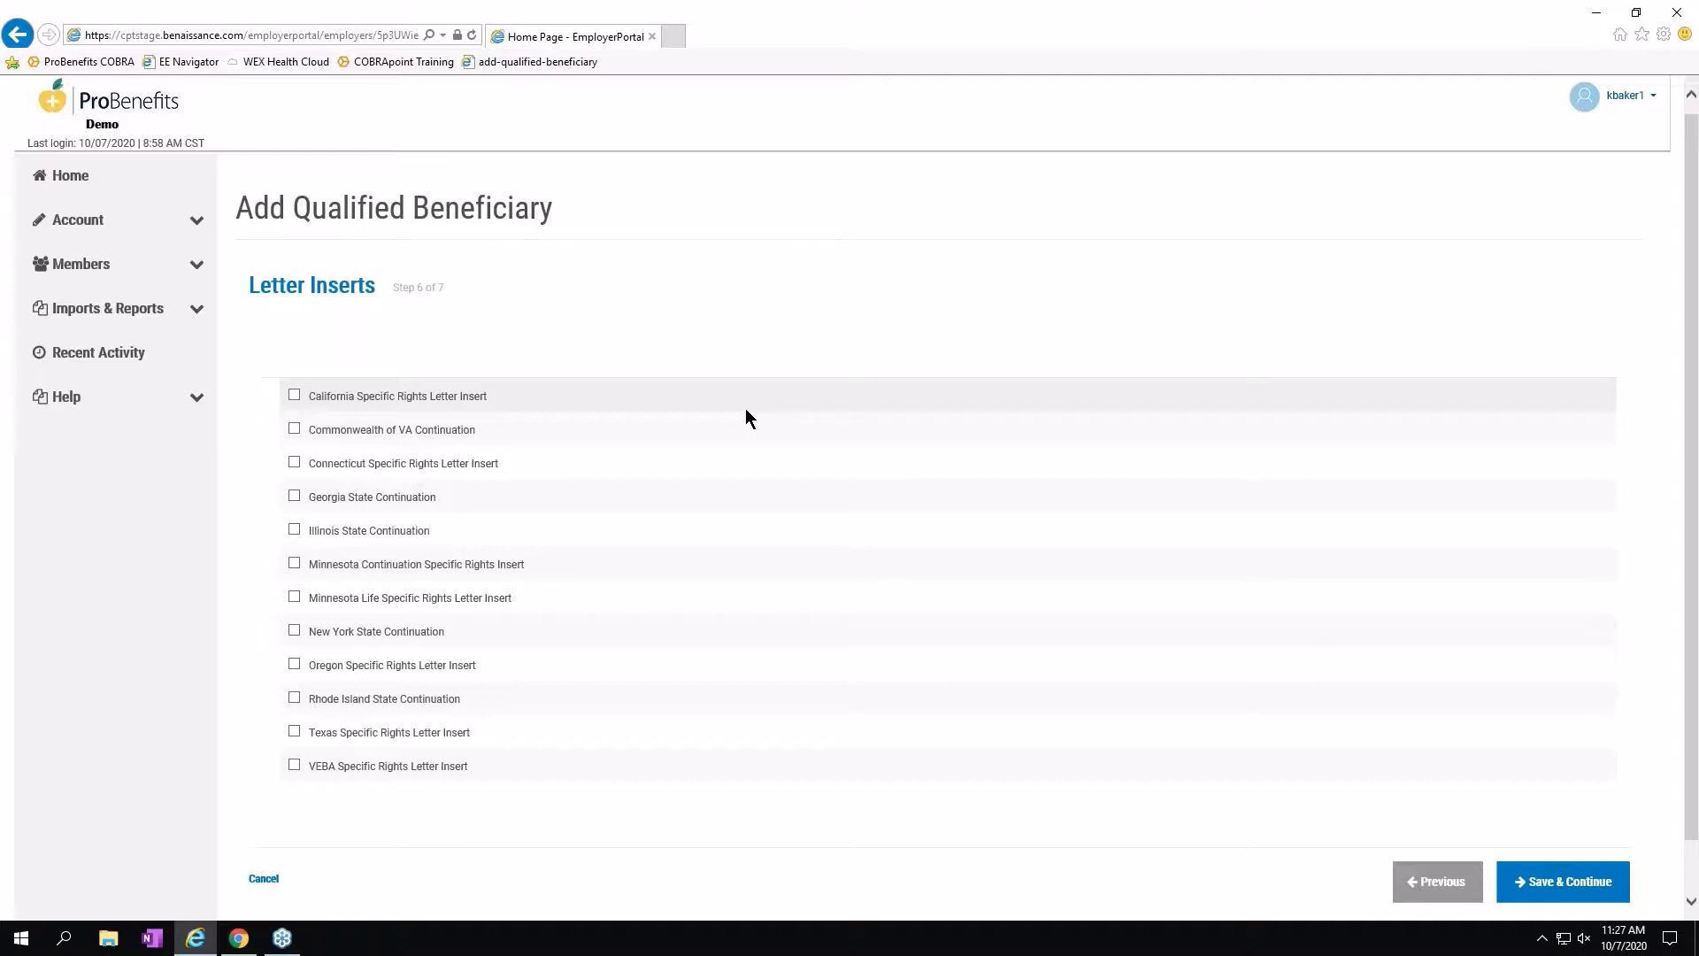
left_click(1550, 881)
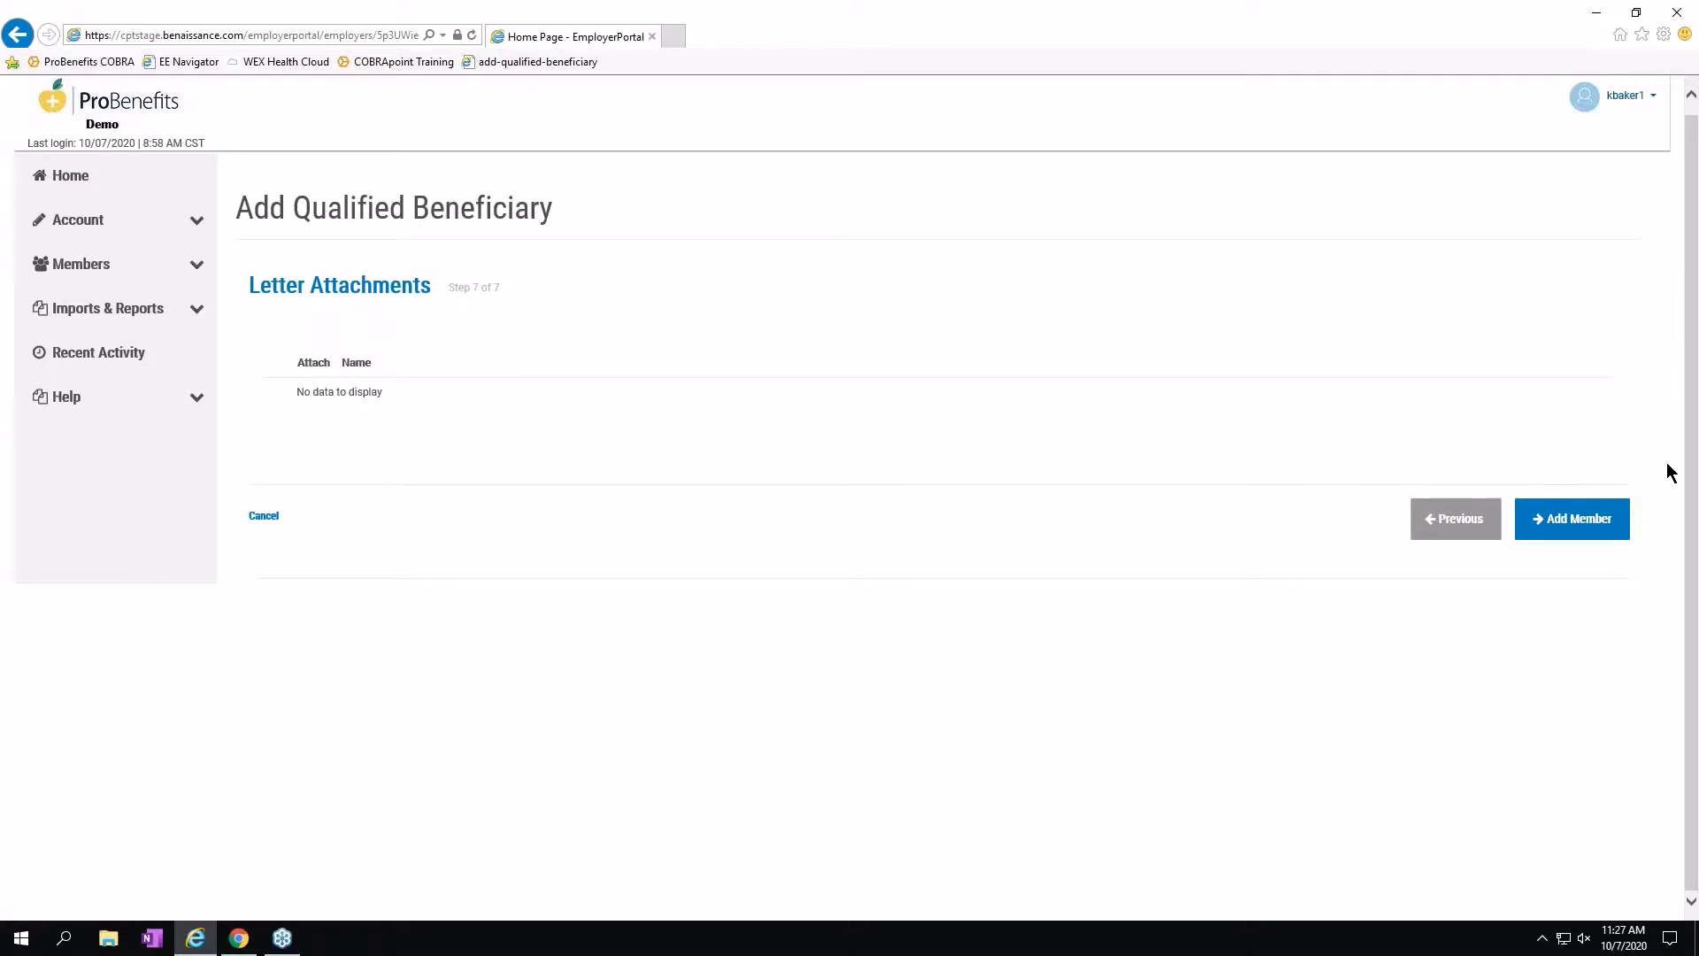
left_click(1557, 523)
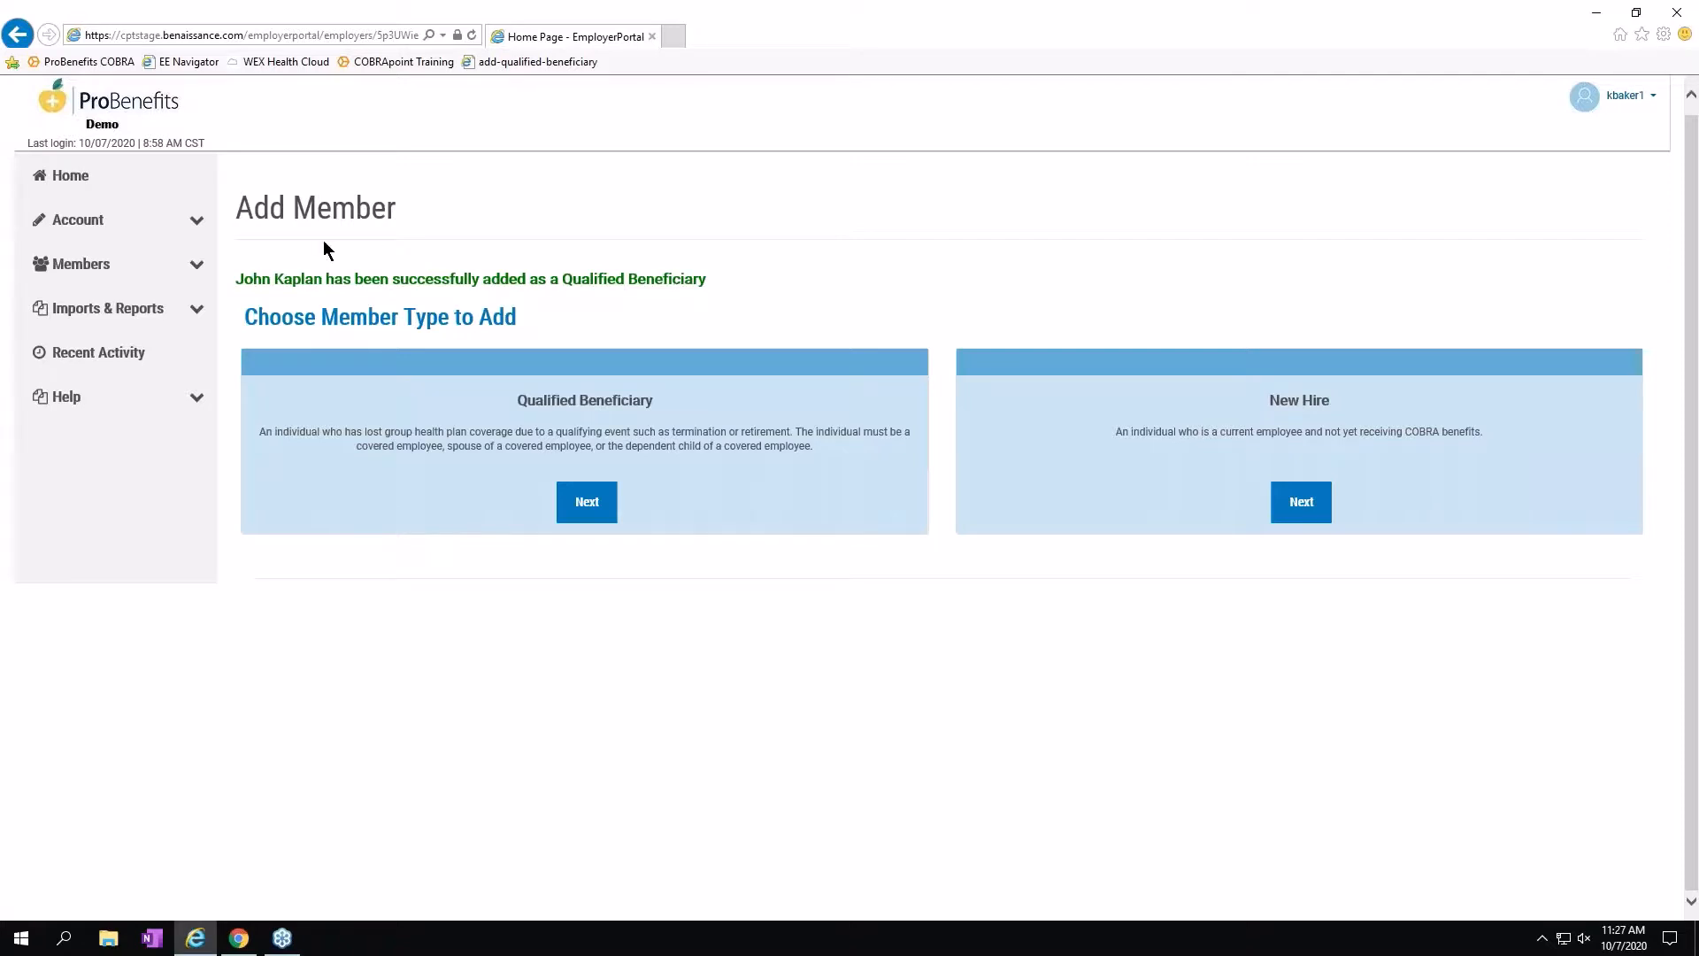
Confirm the Qualified Beneficiary success message and expand the Members menu in the sidebar.
left_click(196, 265)
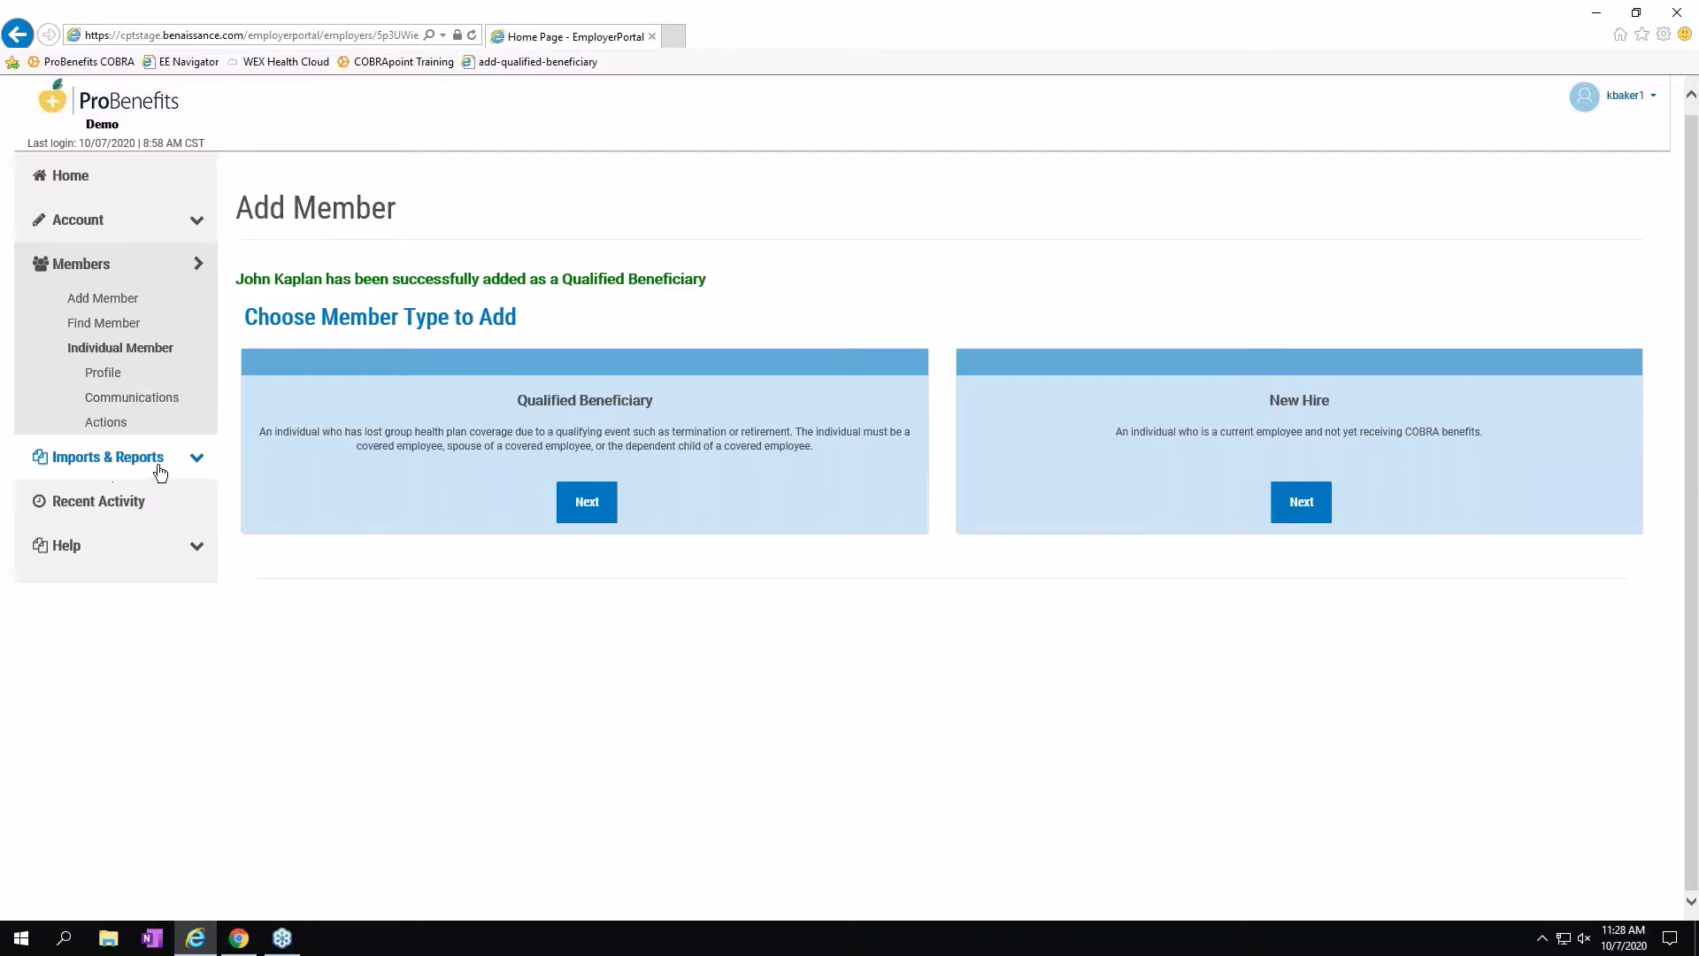
Show Remittance accounting reports, listing one posted report through 05/14/2020.
left_click(194, 464)
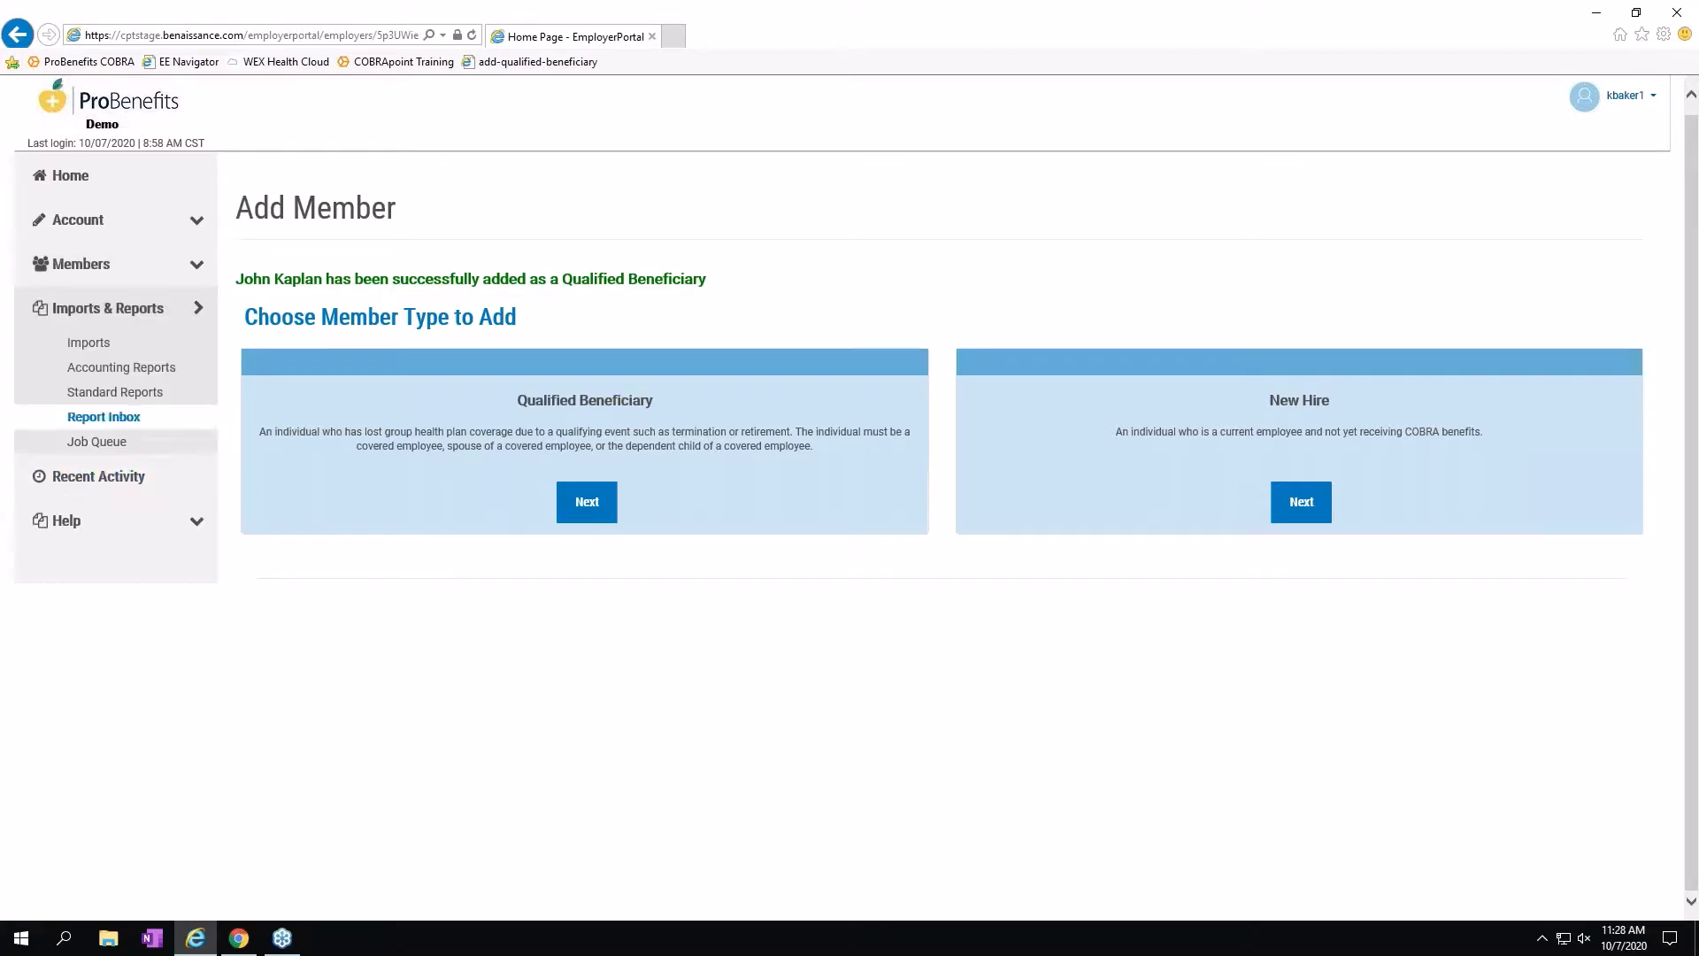
left_click(154, 372)
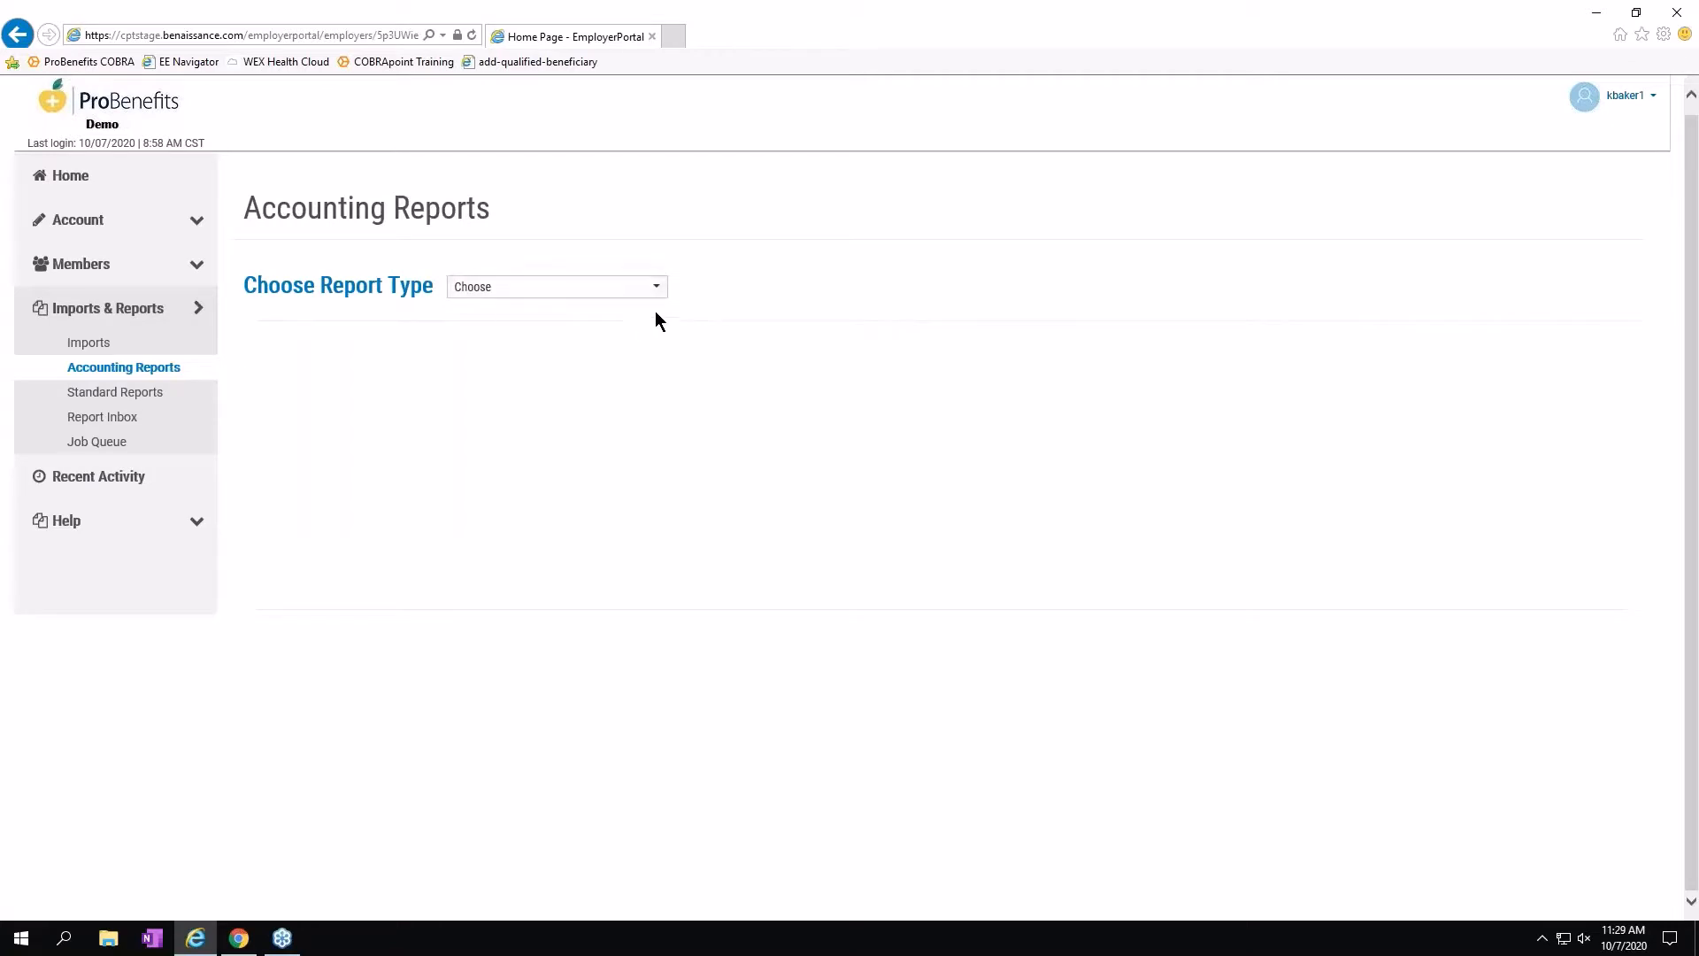
left_click(655, 290)
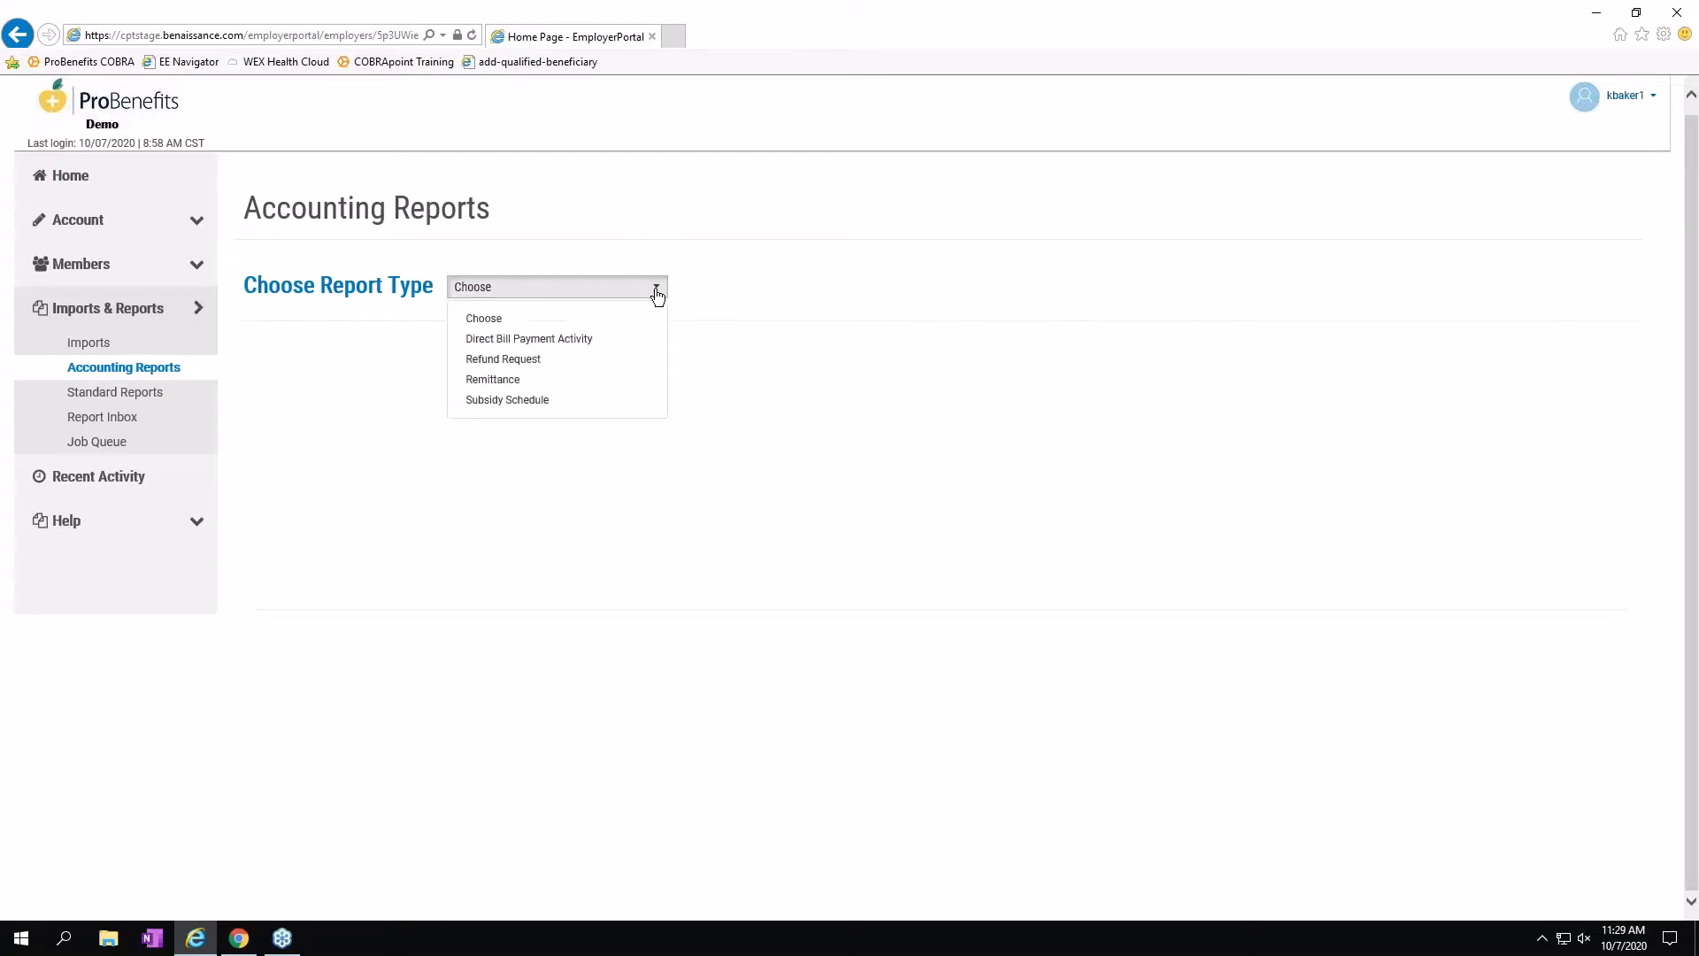
left_click(516, 381)
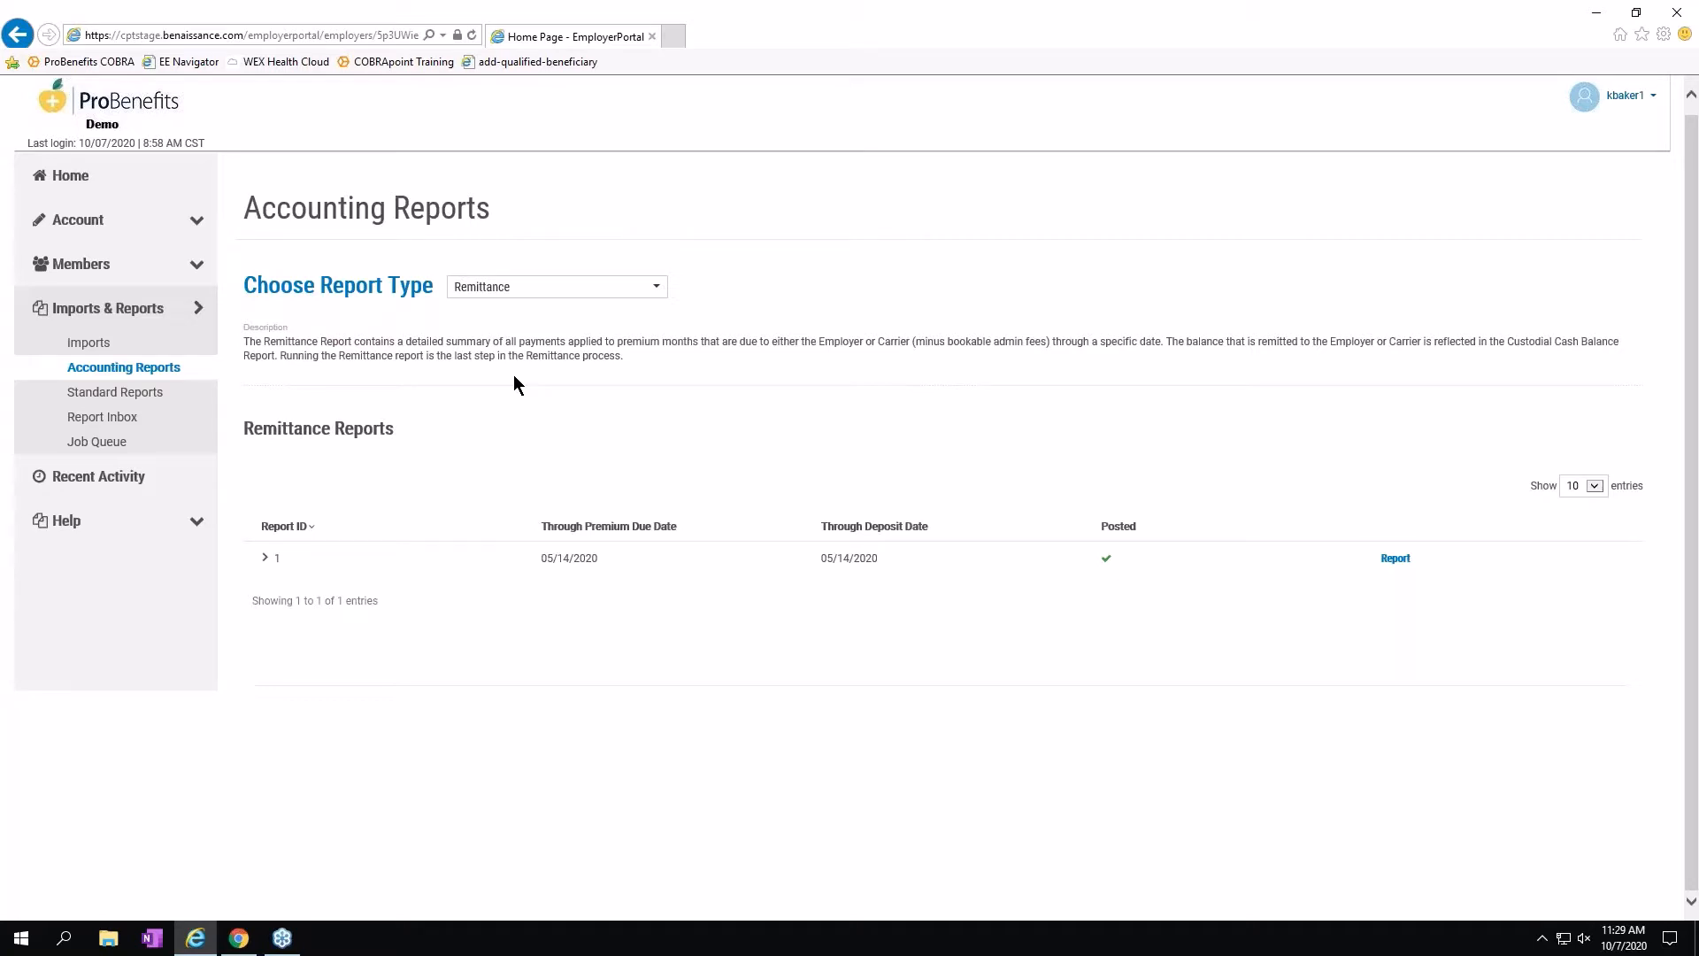
Select the Qualified Beneficiary Plan Members standard report, with all plans in Adobe Reader Format.
left_click(136, 394)
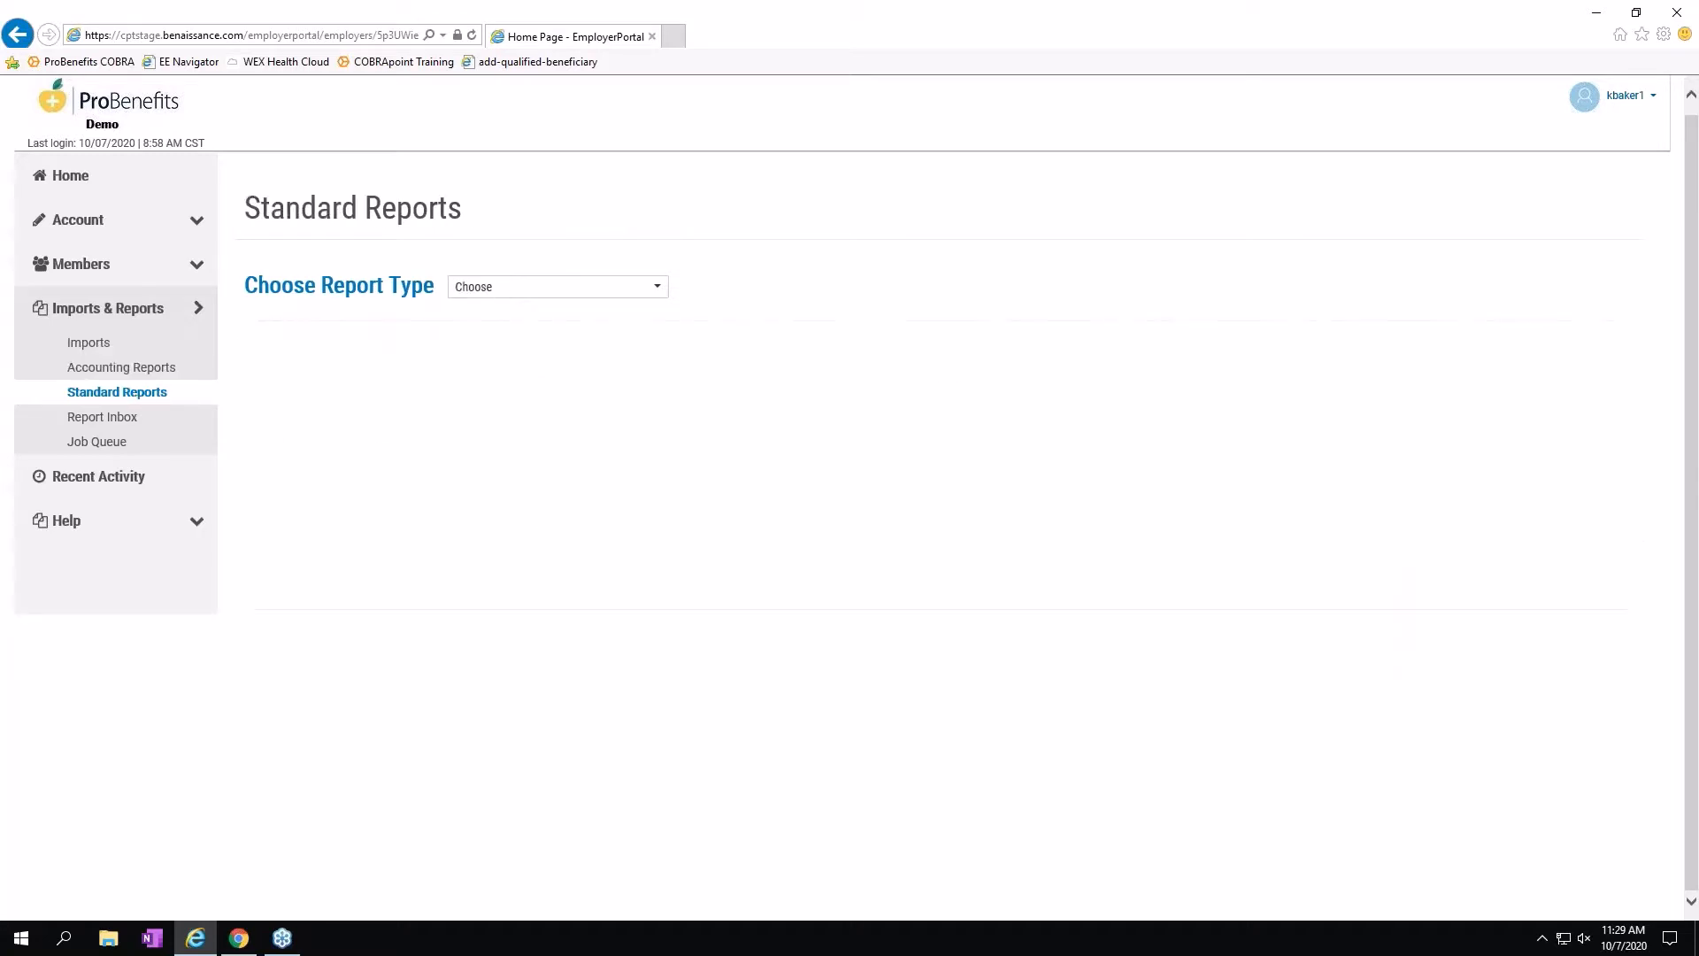
left_click(657, 292)
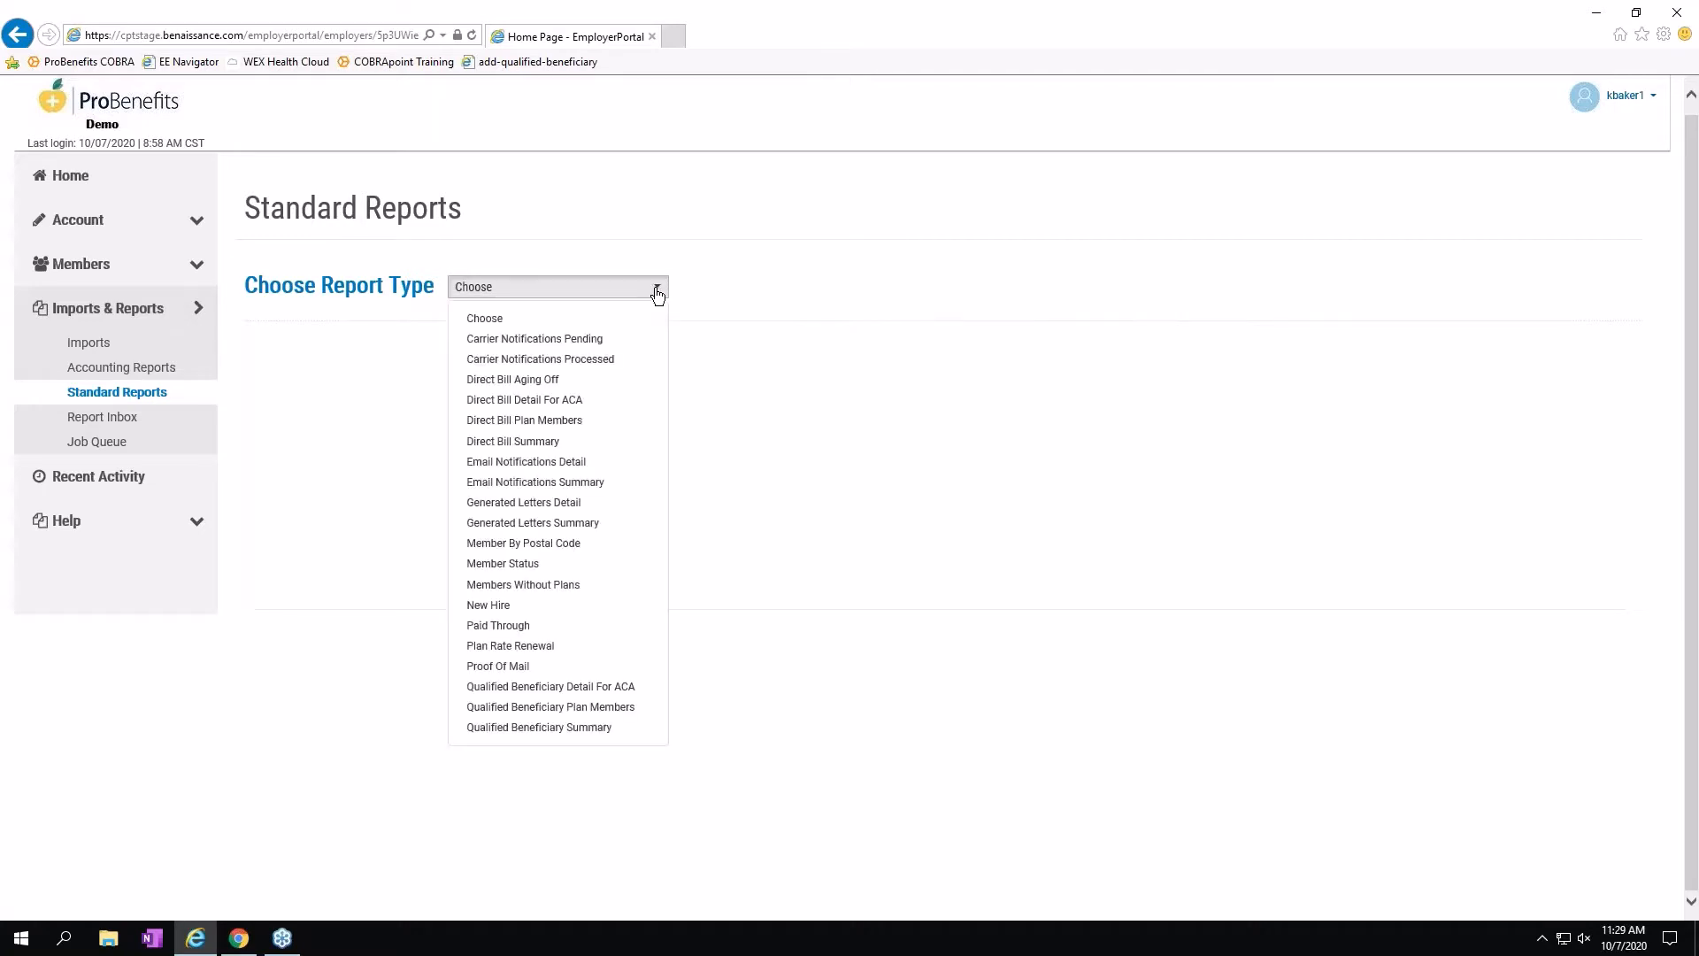
left_click(532, 709)
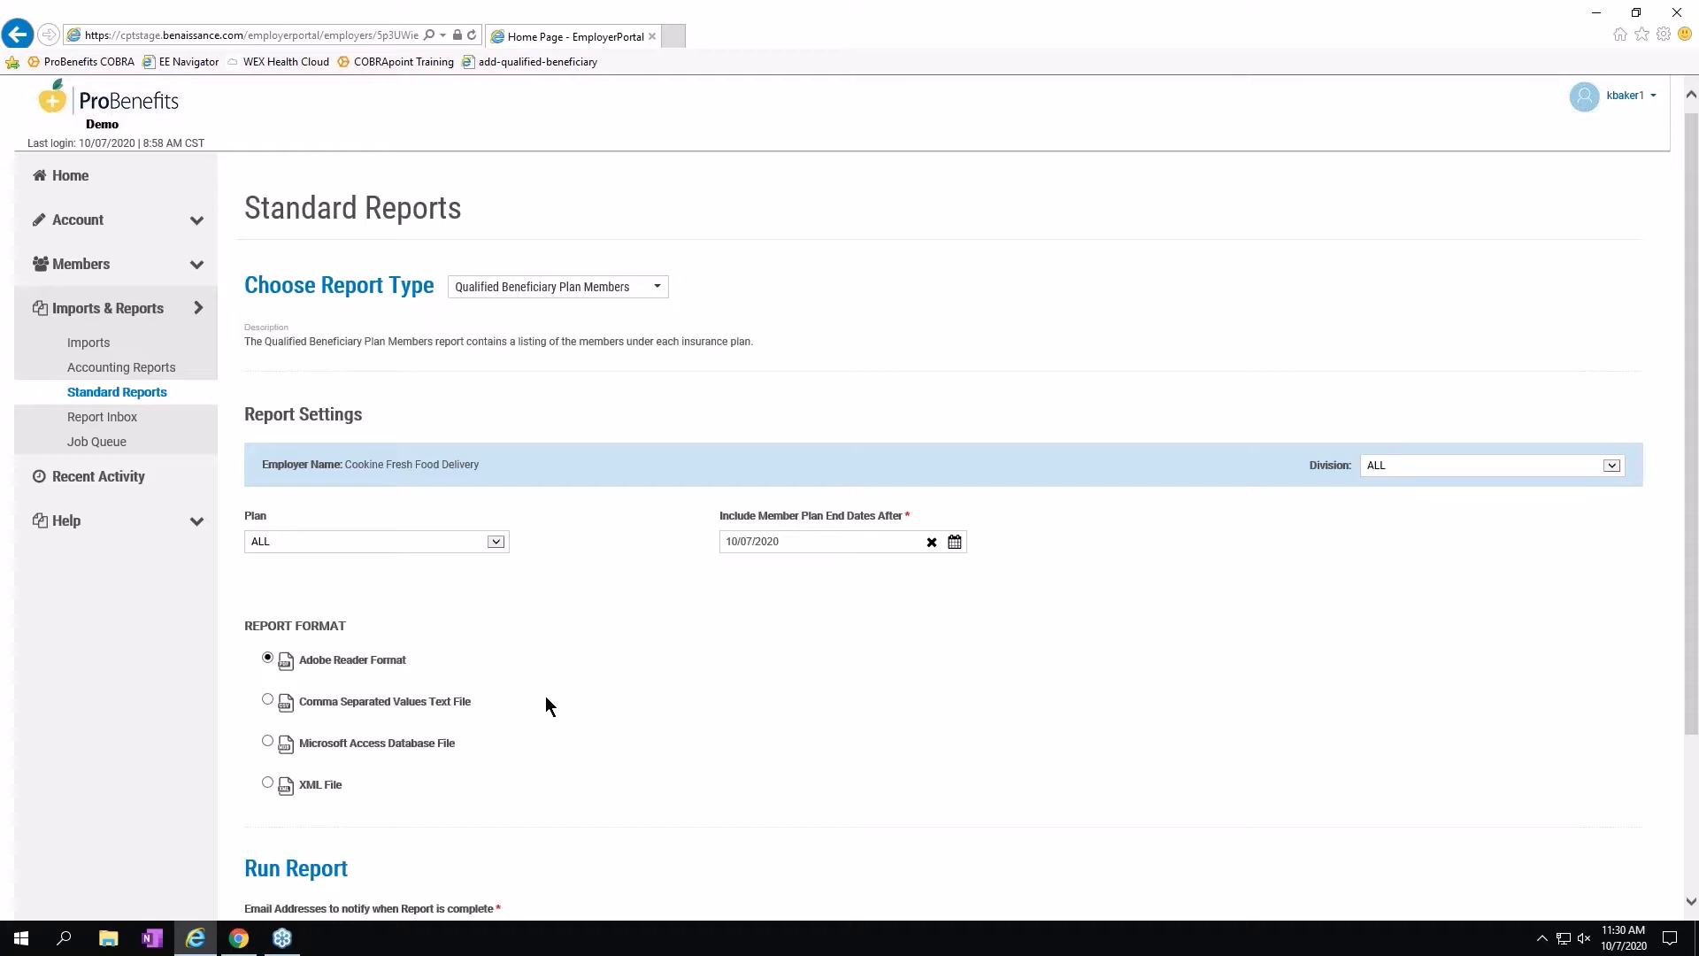
left_click(653, 288)
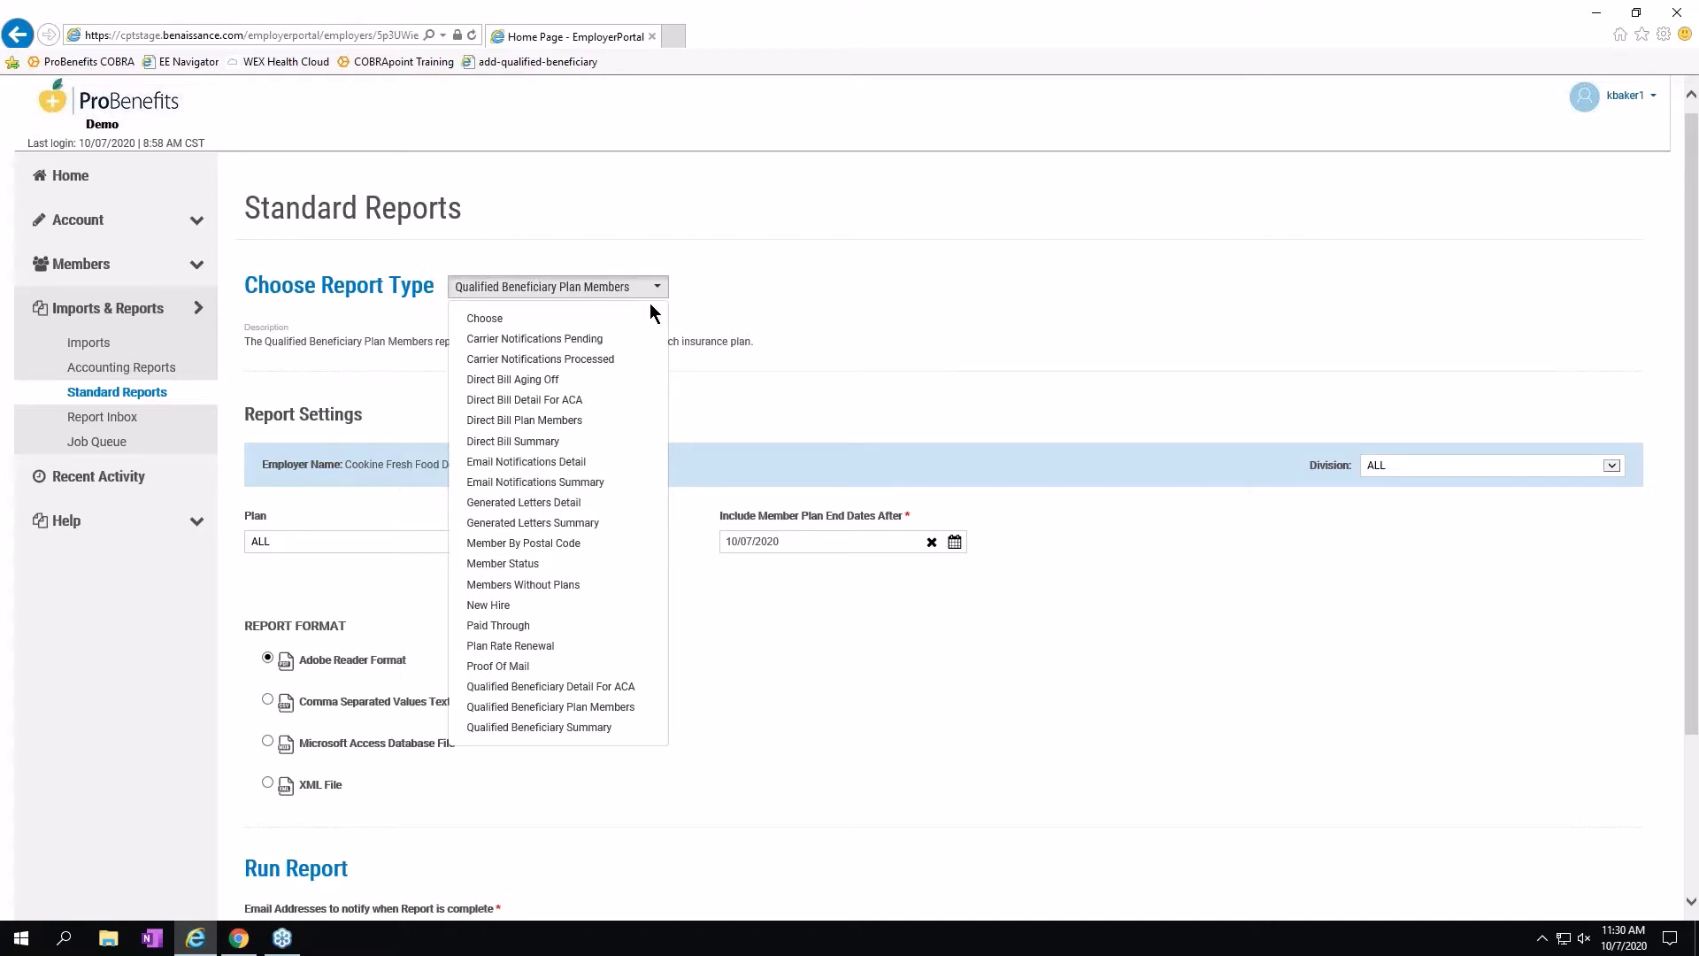
left_click(809, 791)
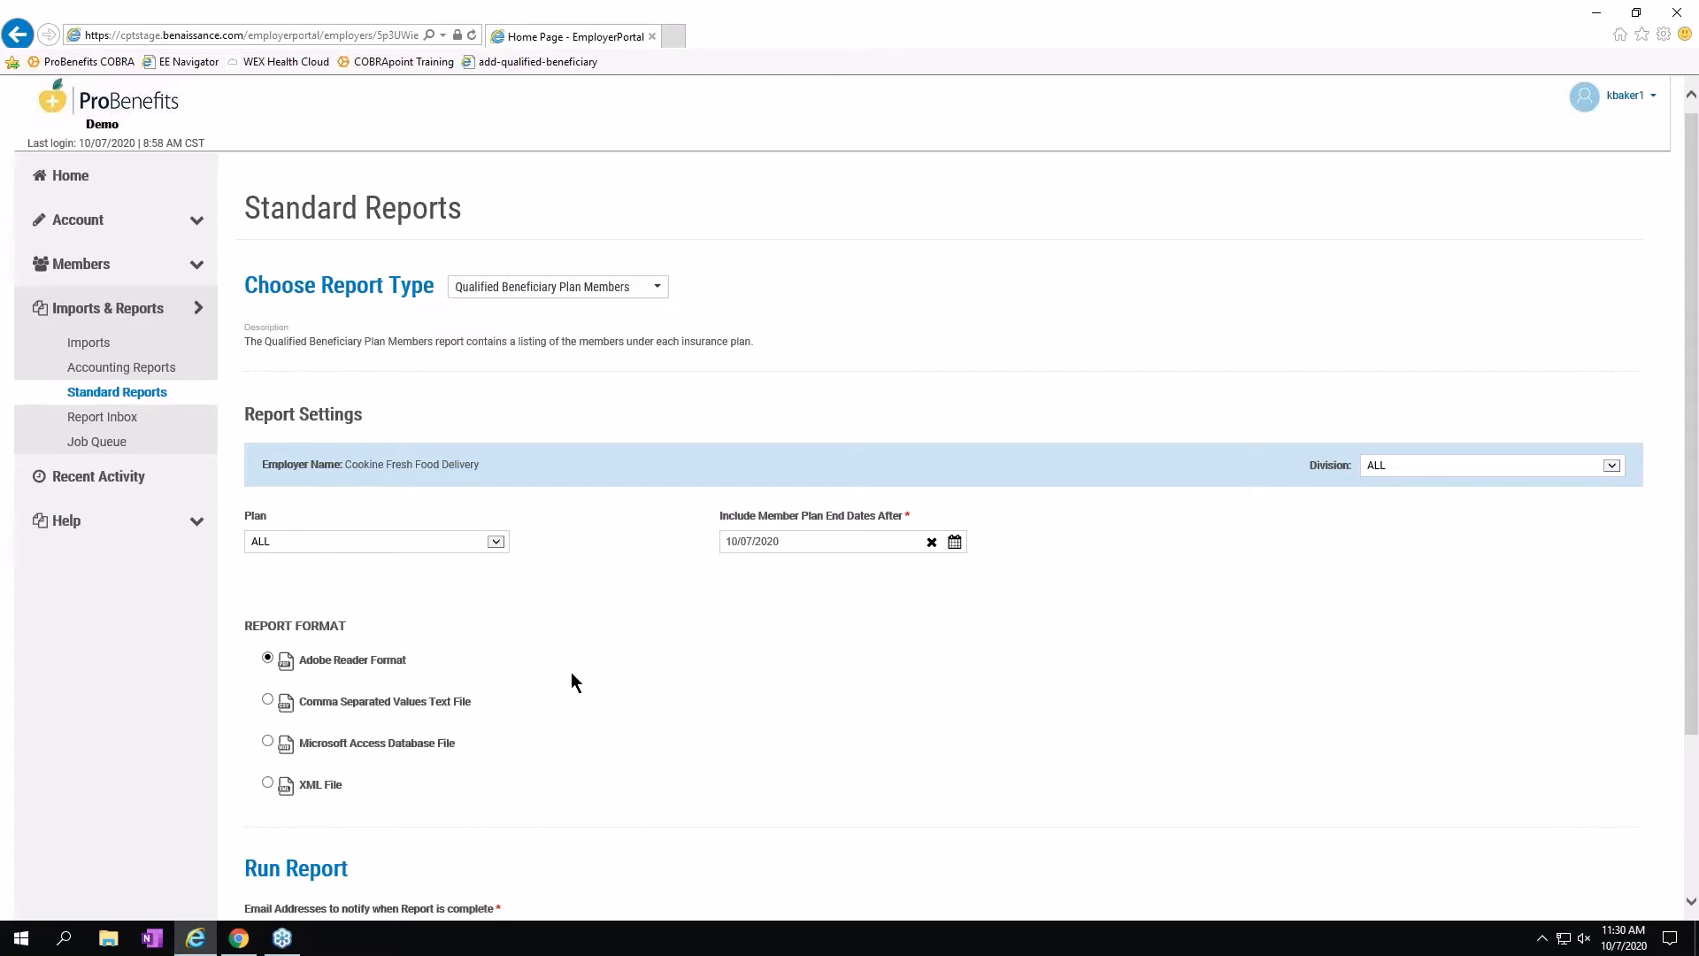
scroll(572, 673, "down", 2)
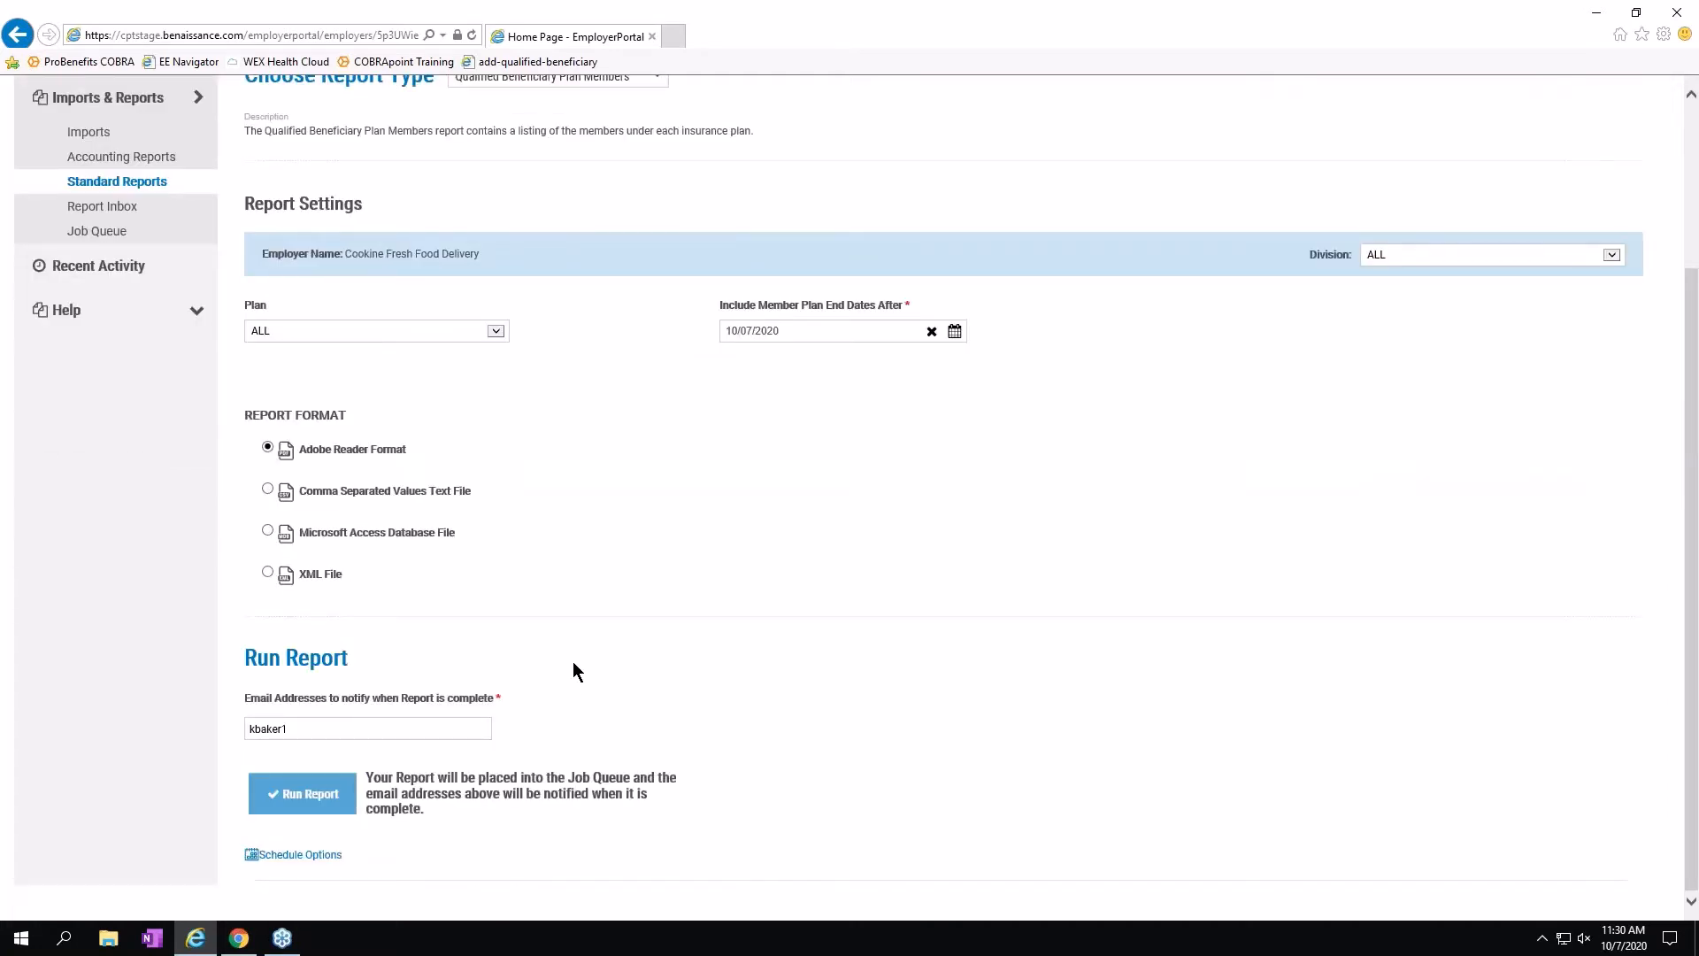
scroll(573, 663, "up", 2)
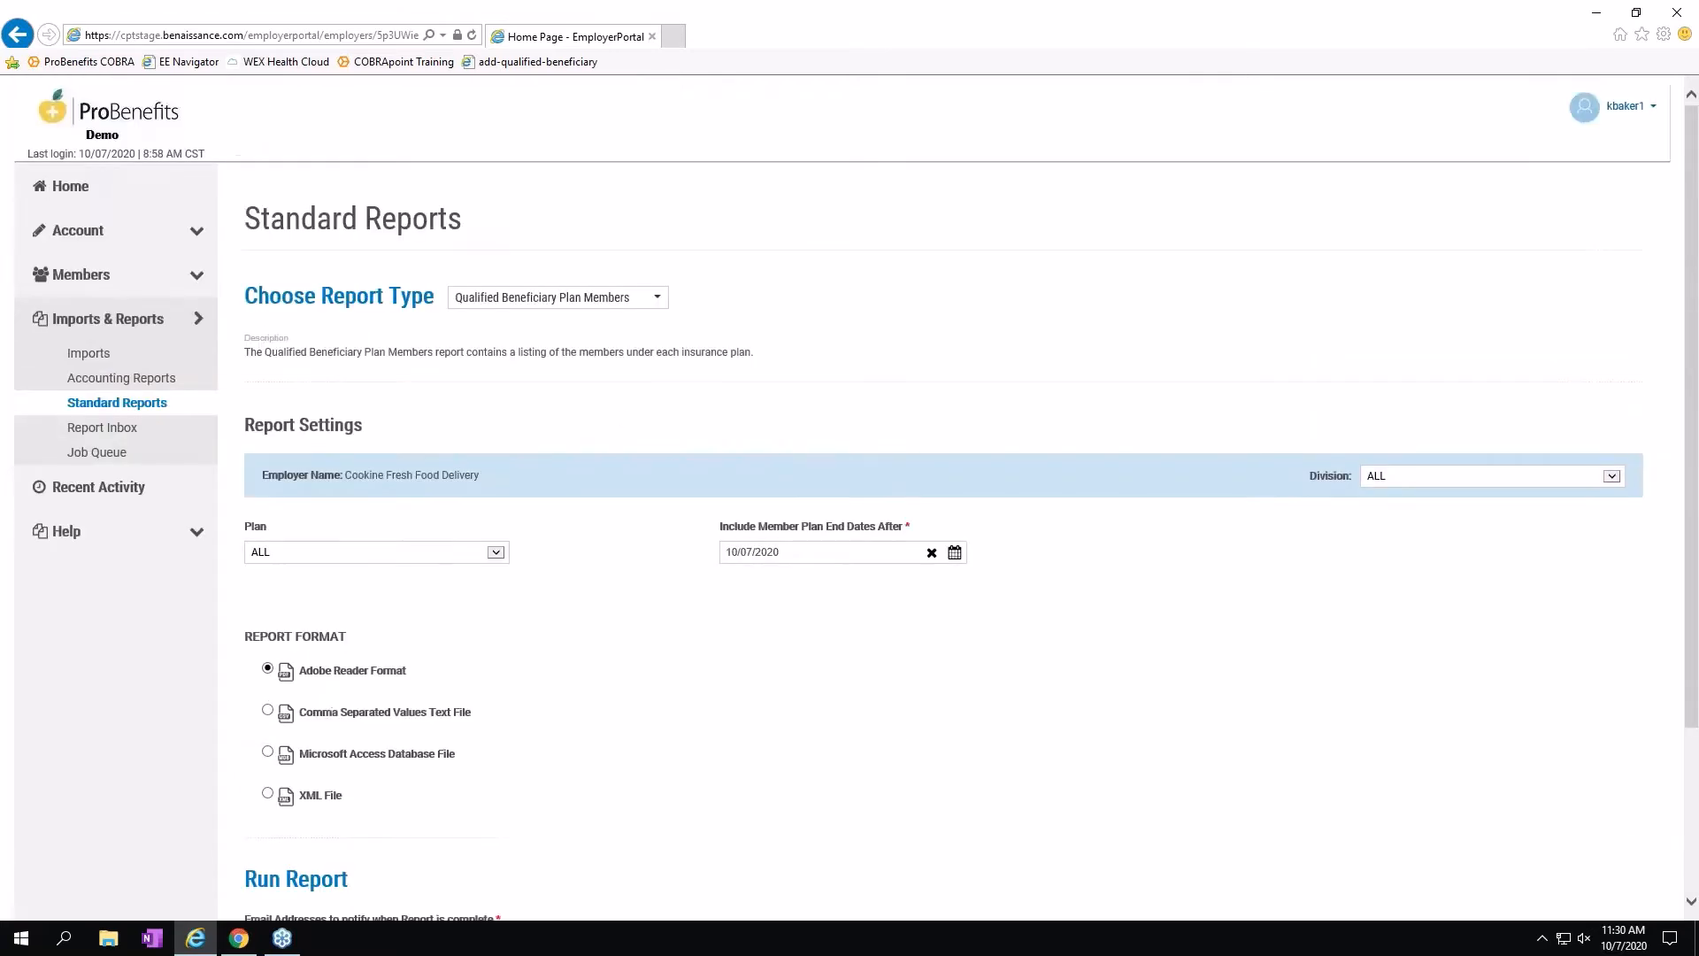
Browse the Report Inbox's 32 employer-generated reports, then expand the Help menu.
left_click(100, 430)
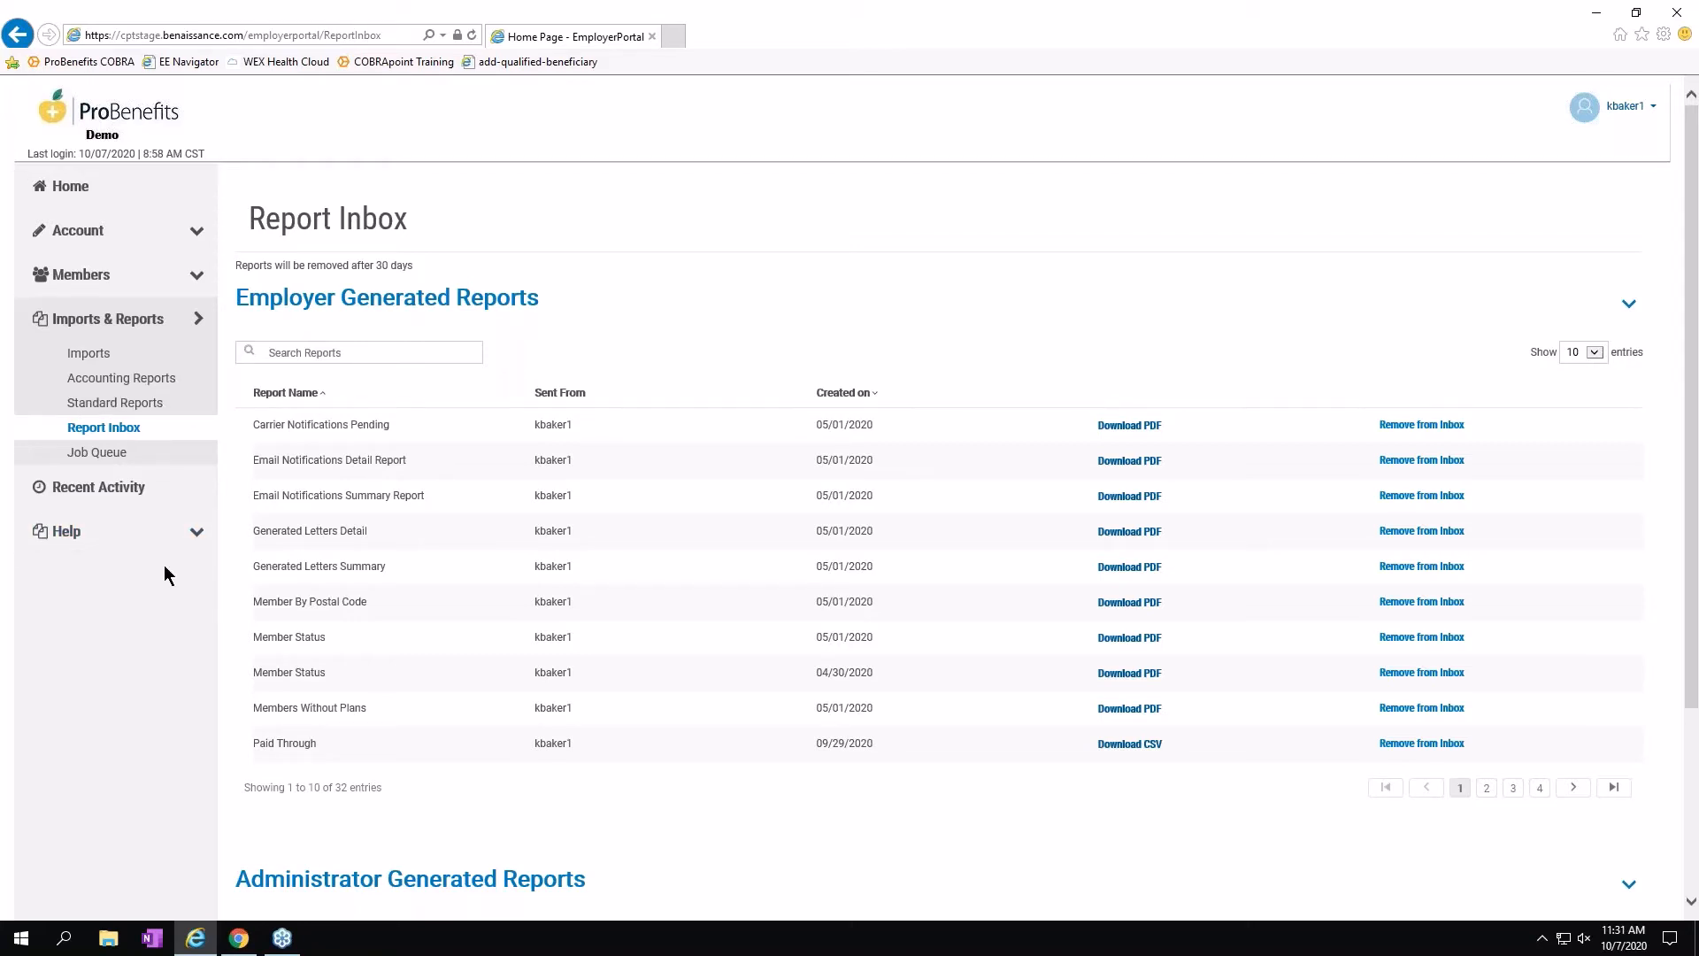
scroll(162, 566, "down", 3)
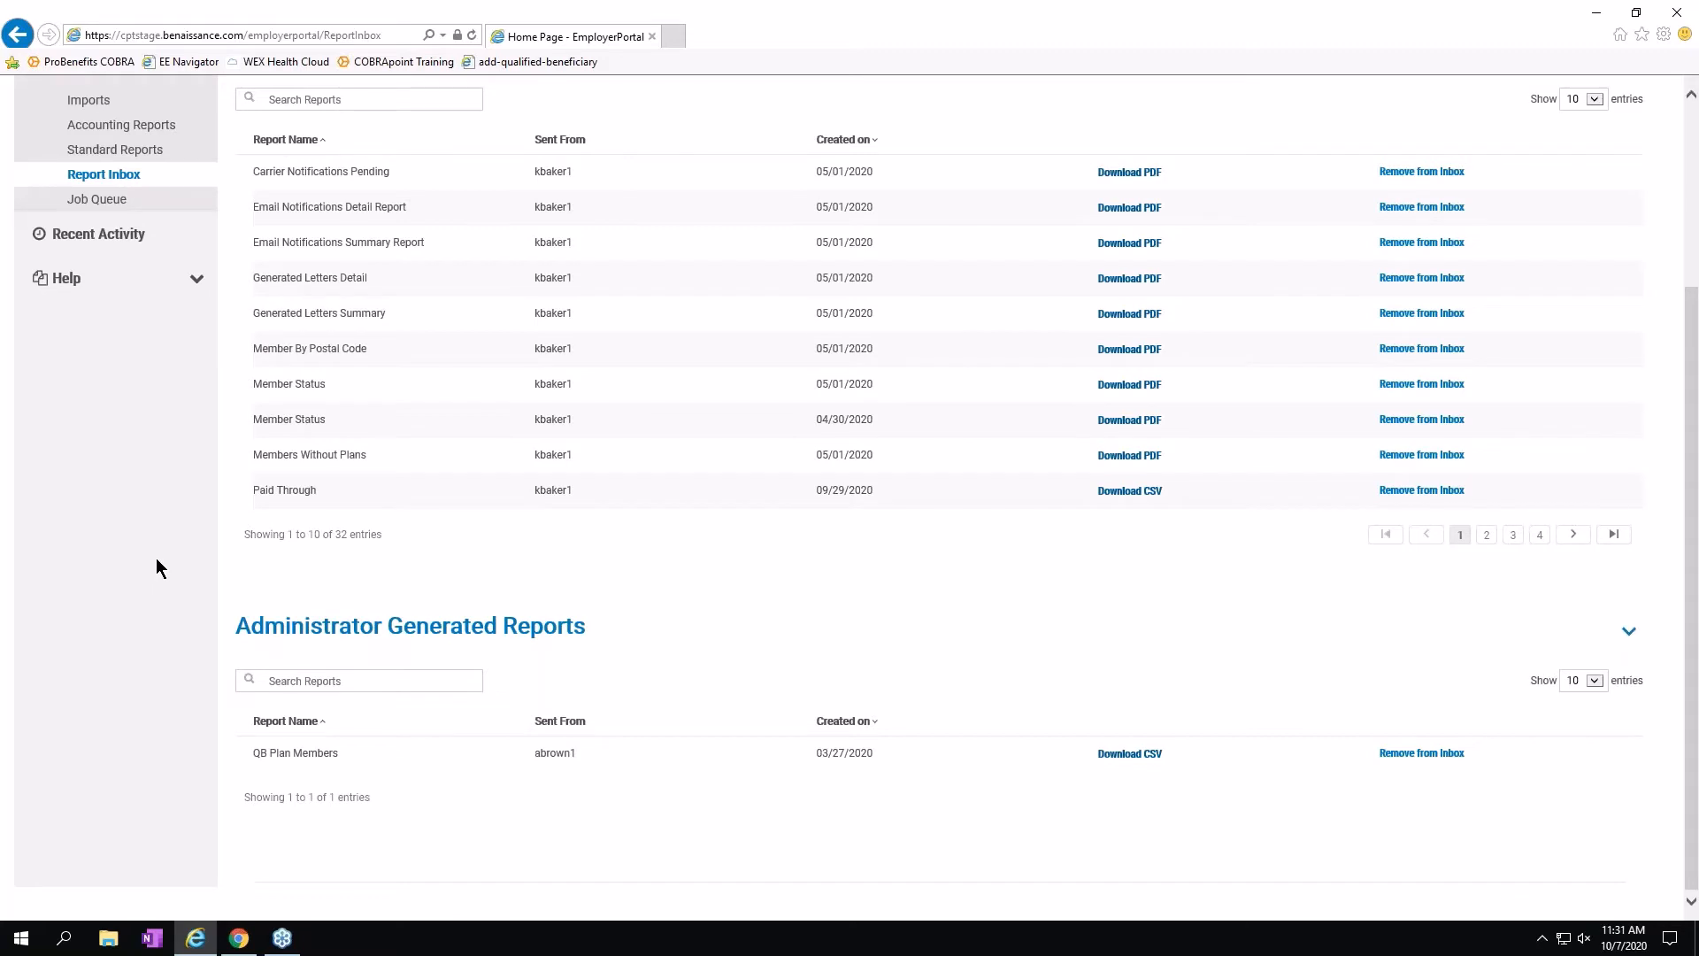
scroll(156, 560, "up", 3)
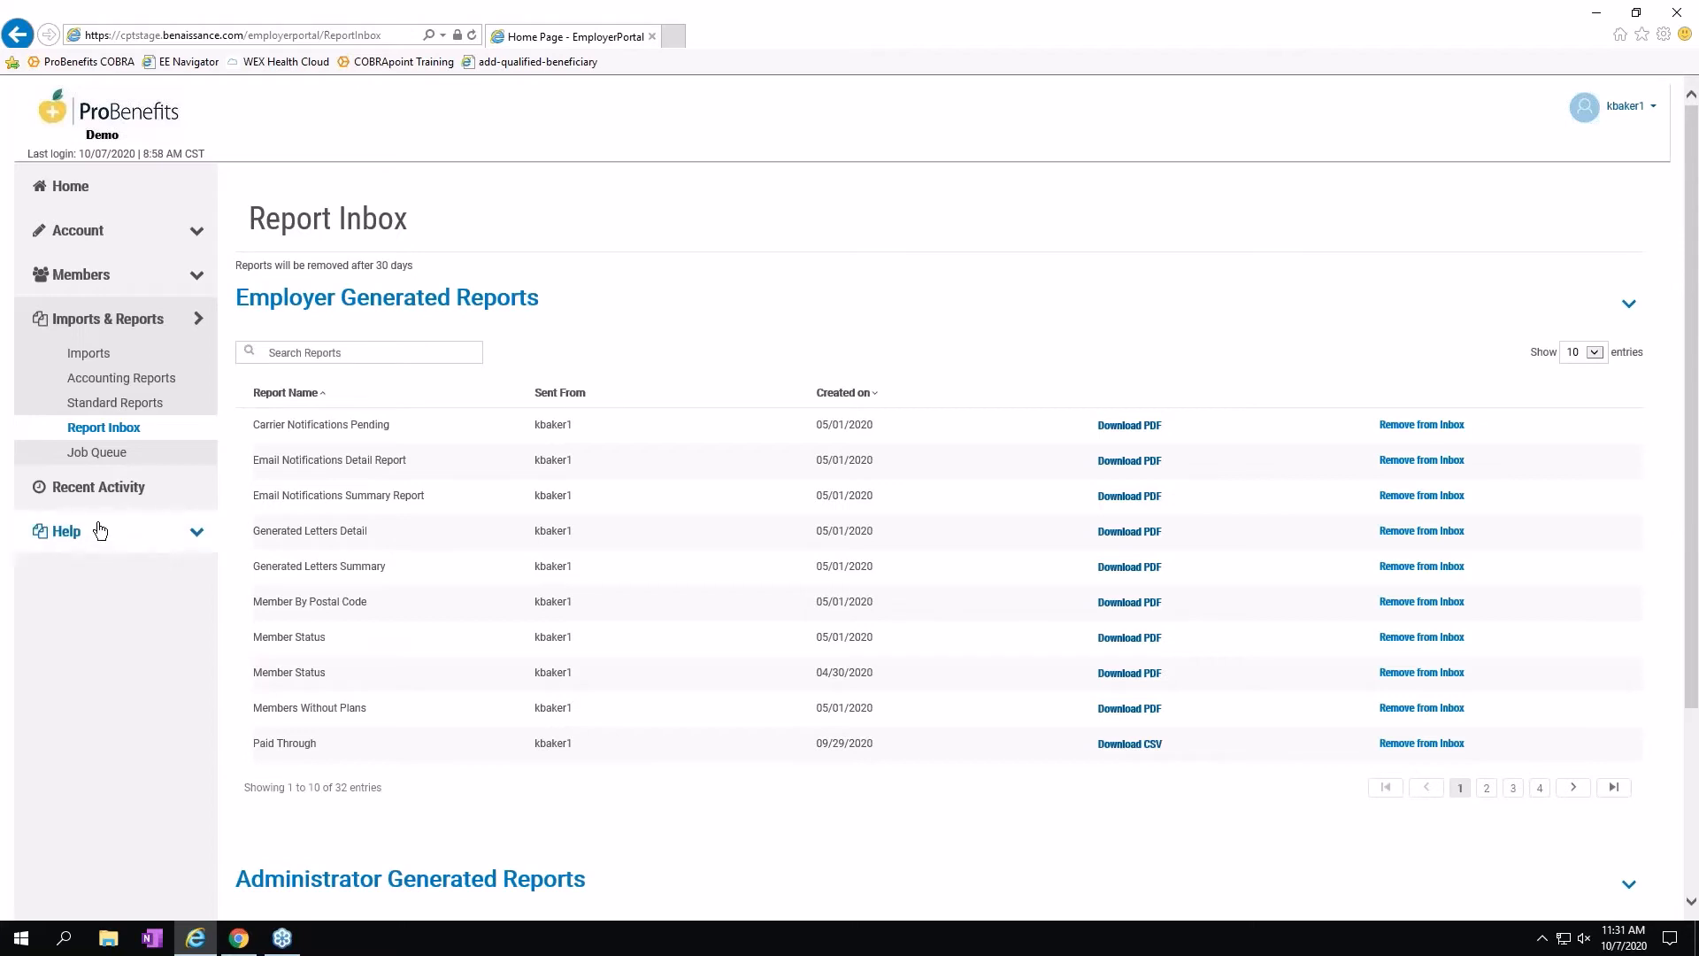
left_click(195, 531)
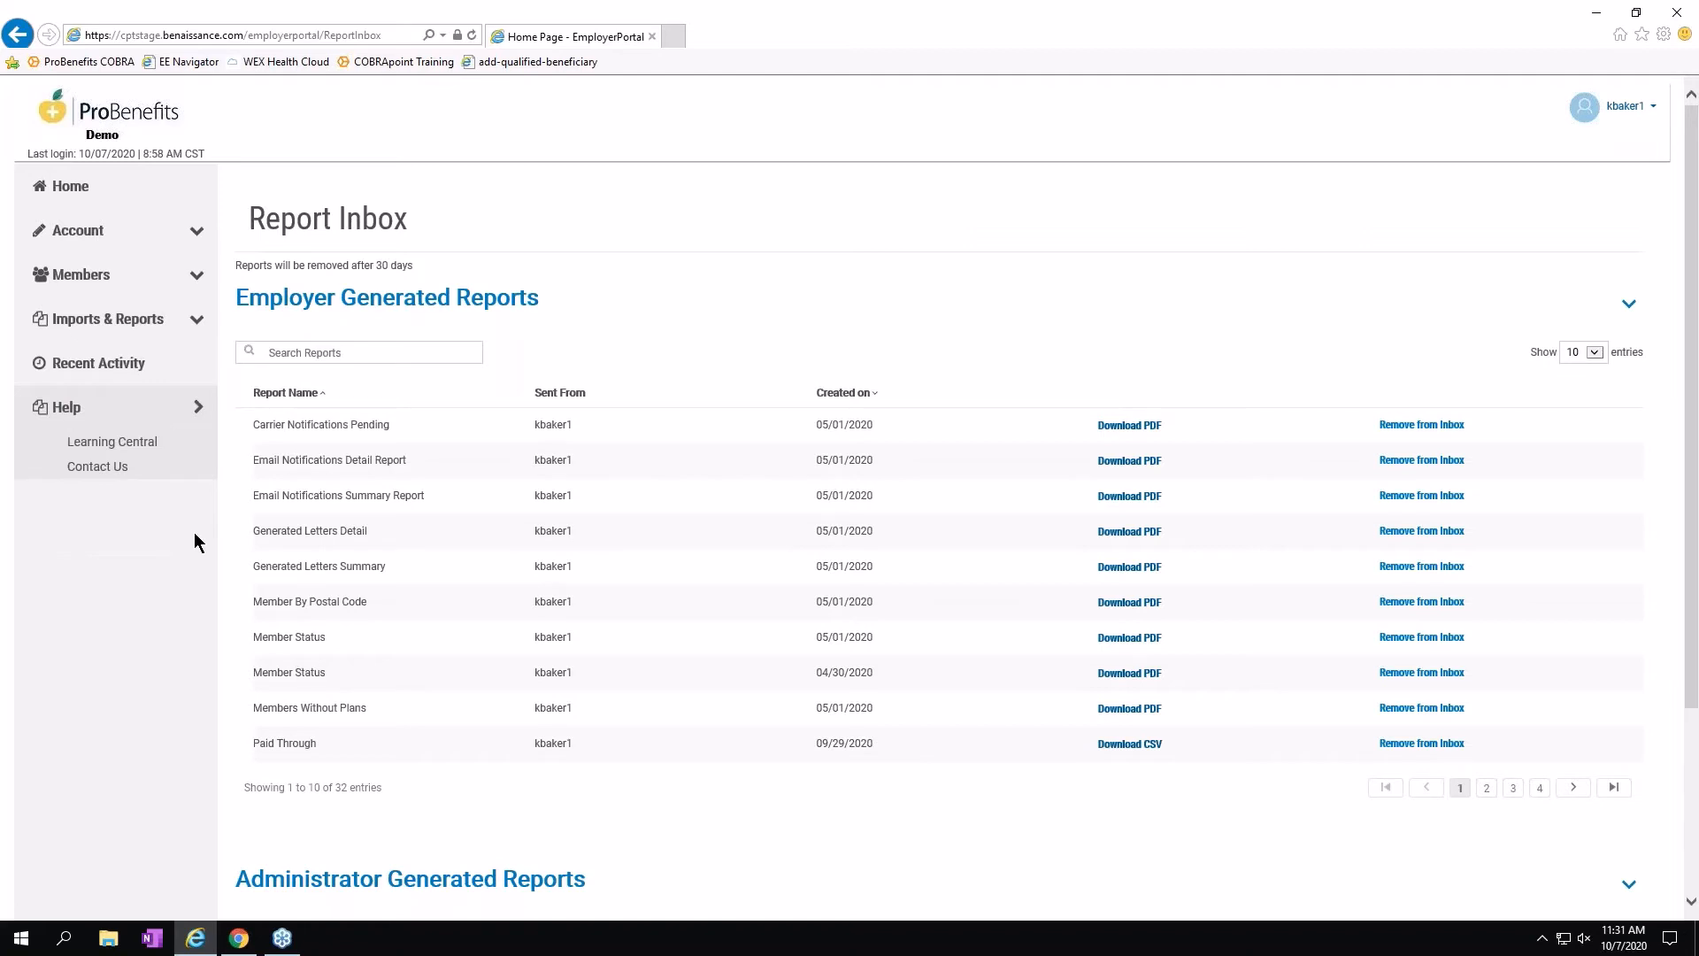
Search the Learning Central help articles for 'how terminate an employee', getting 5 results.
left_click(122, 442)
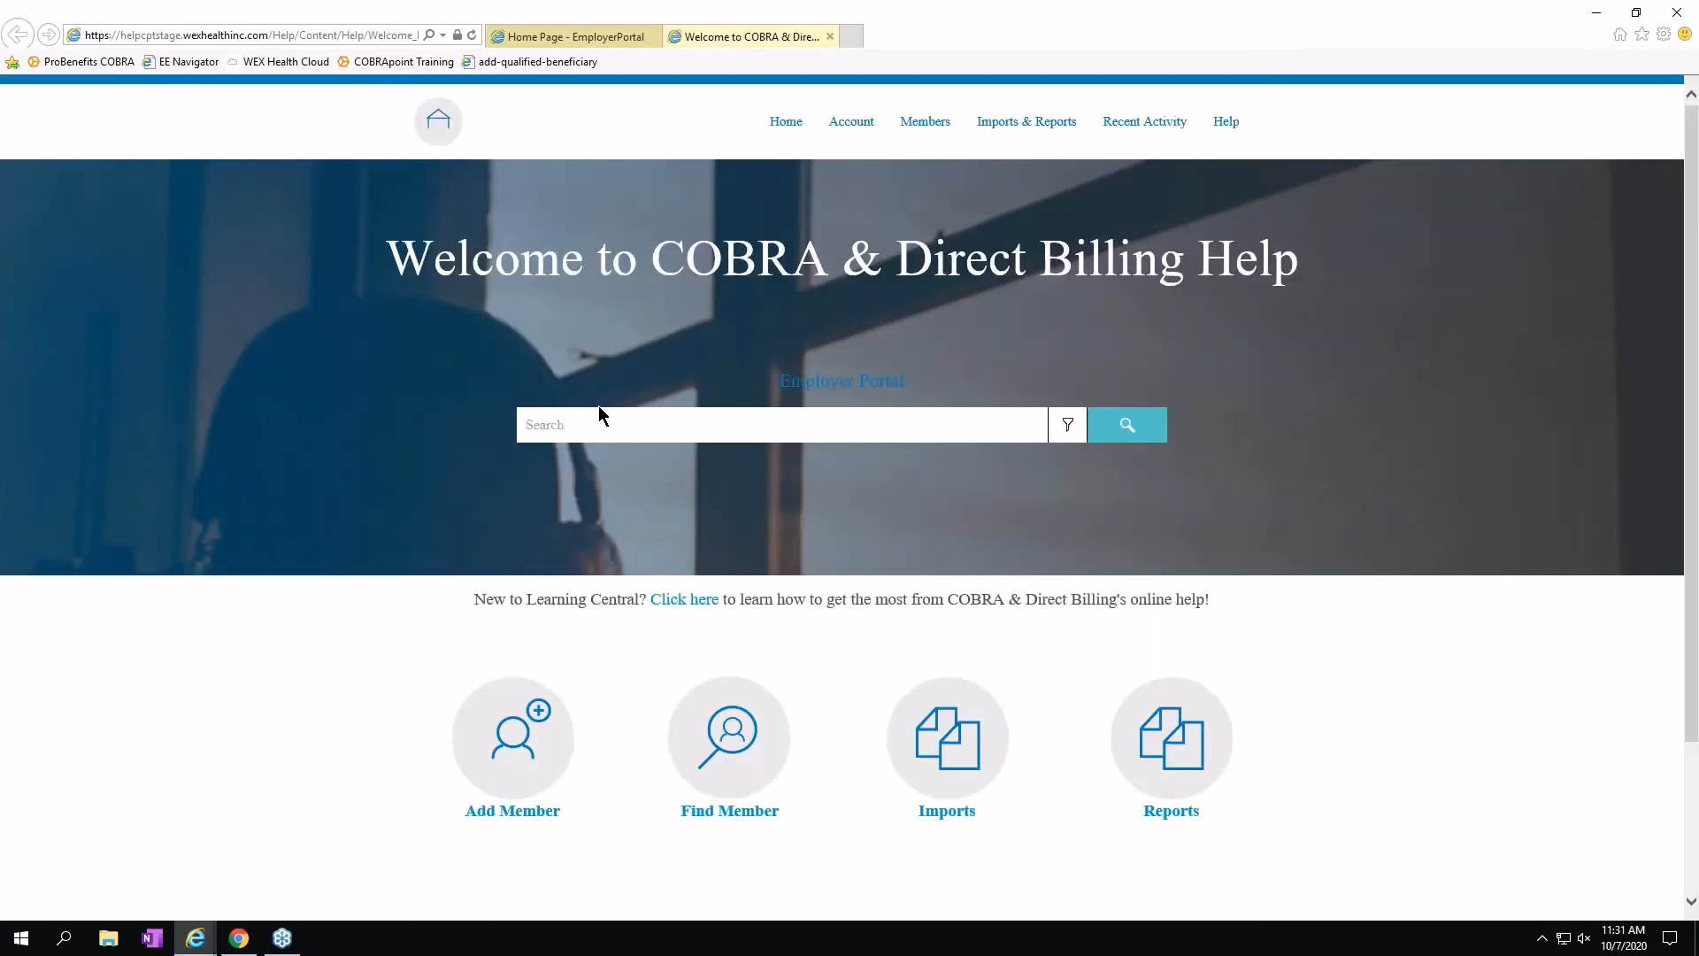
left_click(565, 414)
type("how terminate an employee")
key("Return")
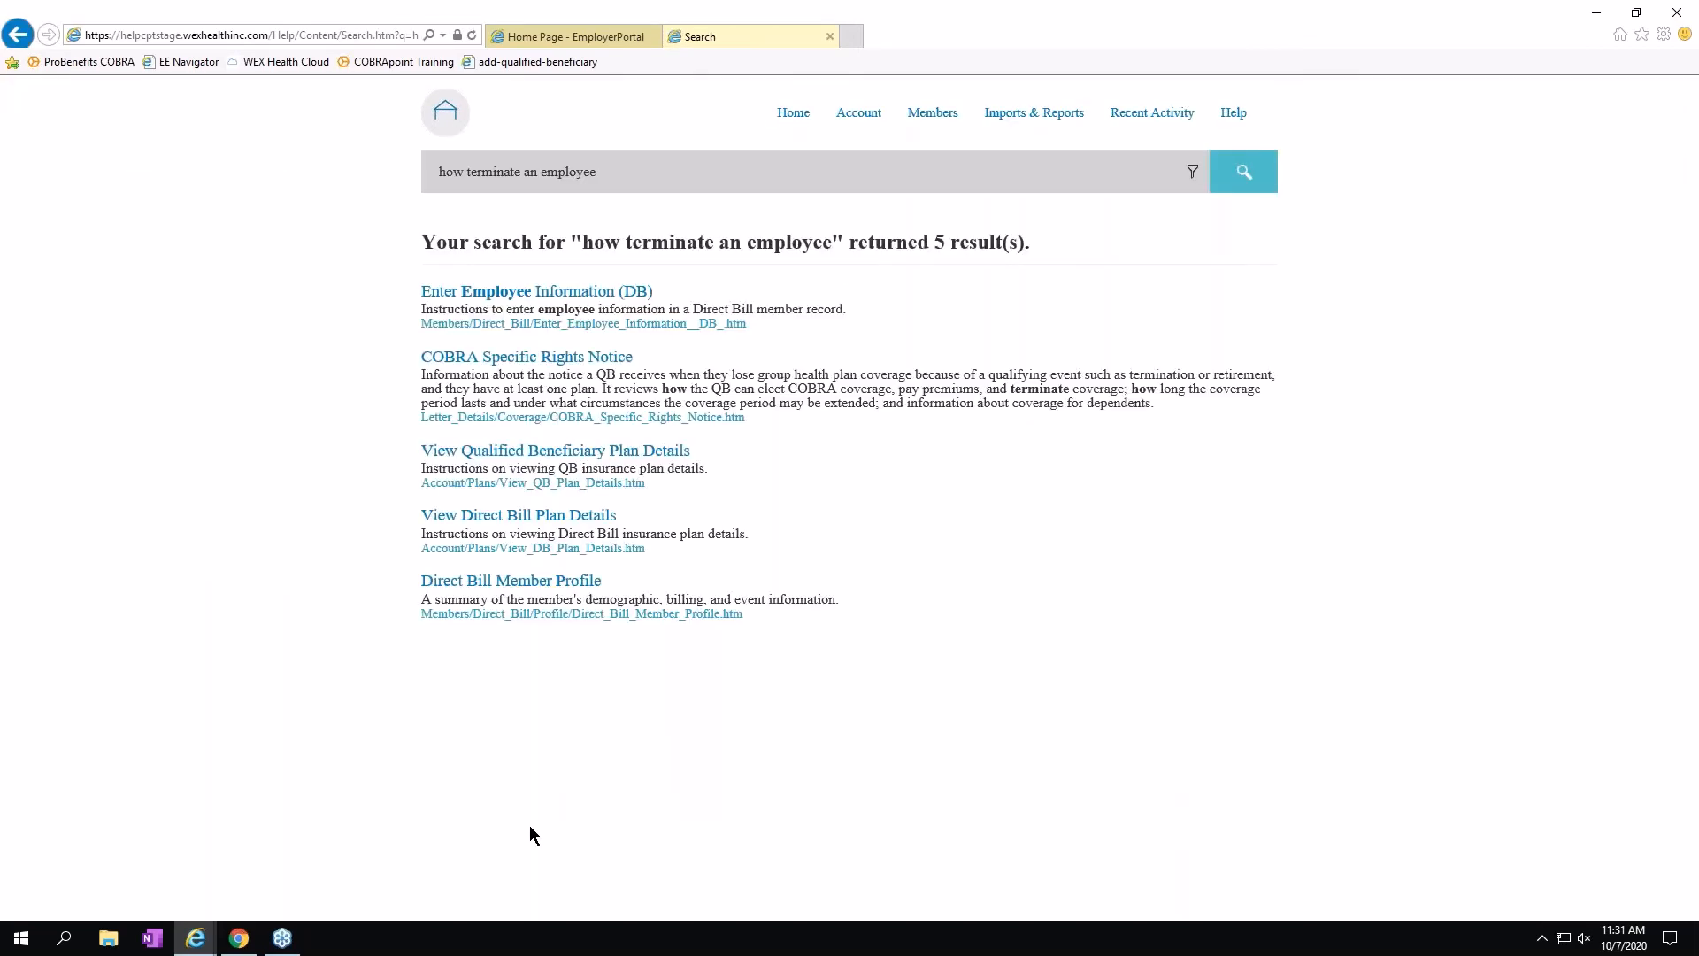
Close the help search tab to get back to the EmployerPortal Report Inbox.
left_click(829, 37)
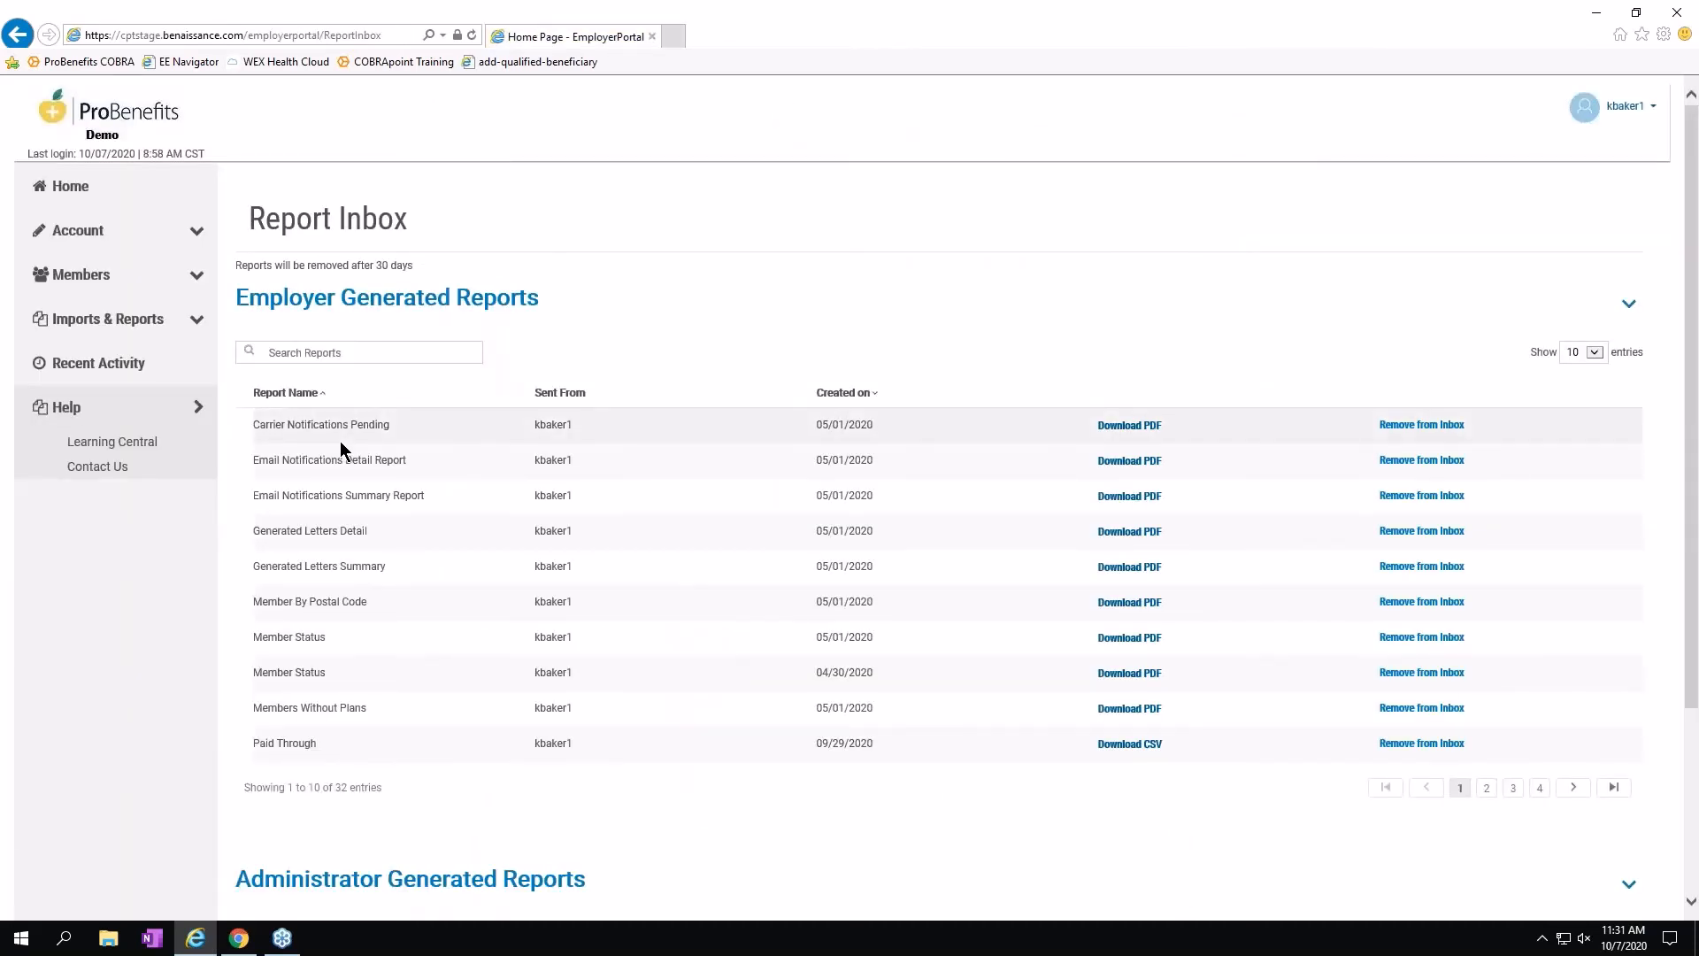